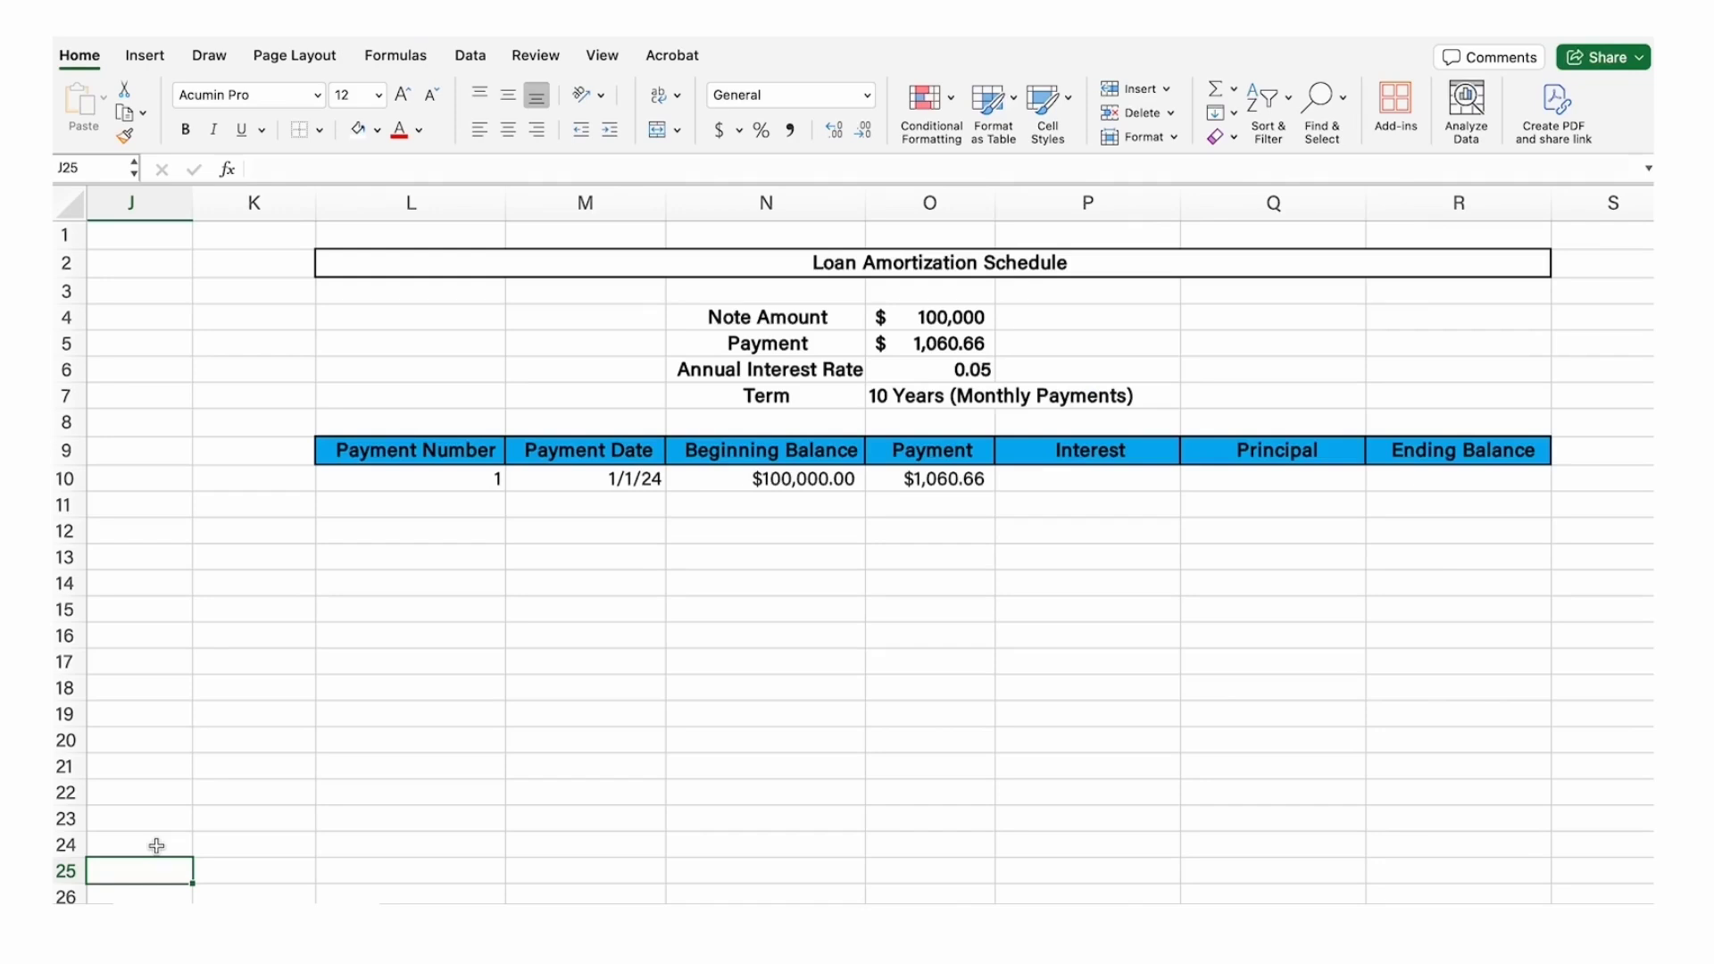
Step: Review the Loan Amortization Schedule layout, starting from its title
{"action": "left_click", "coordinate": [389, 271]}
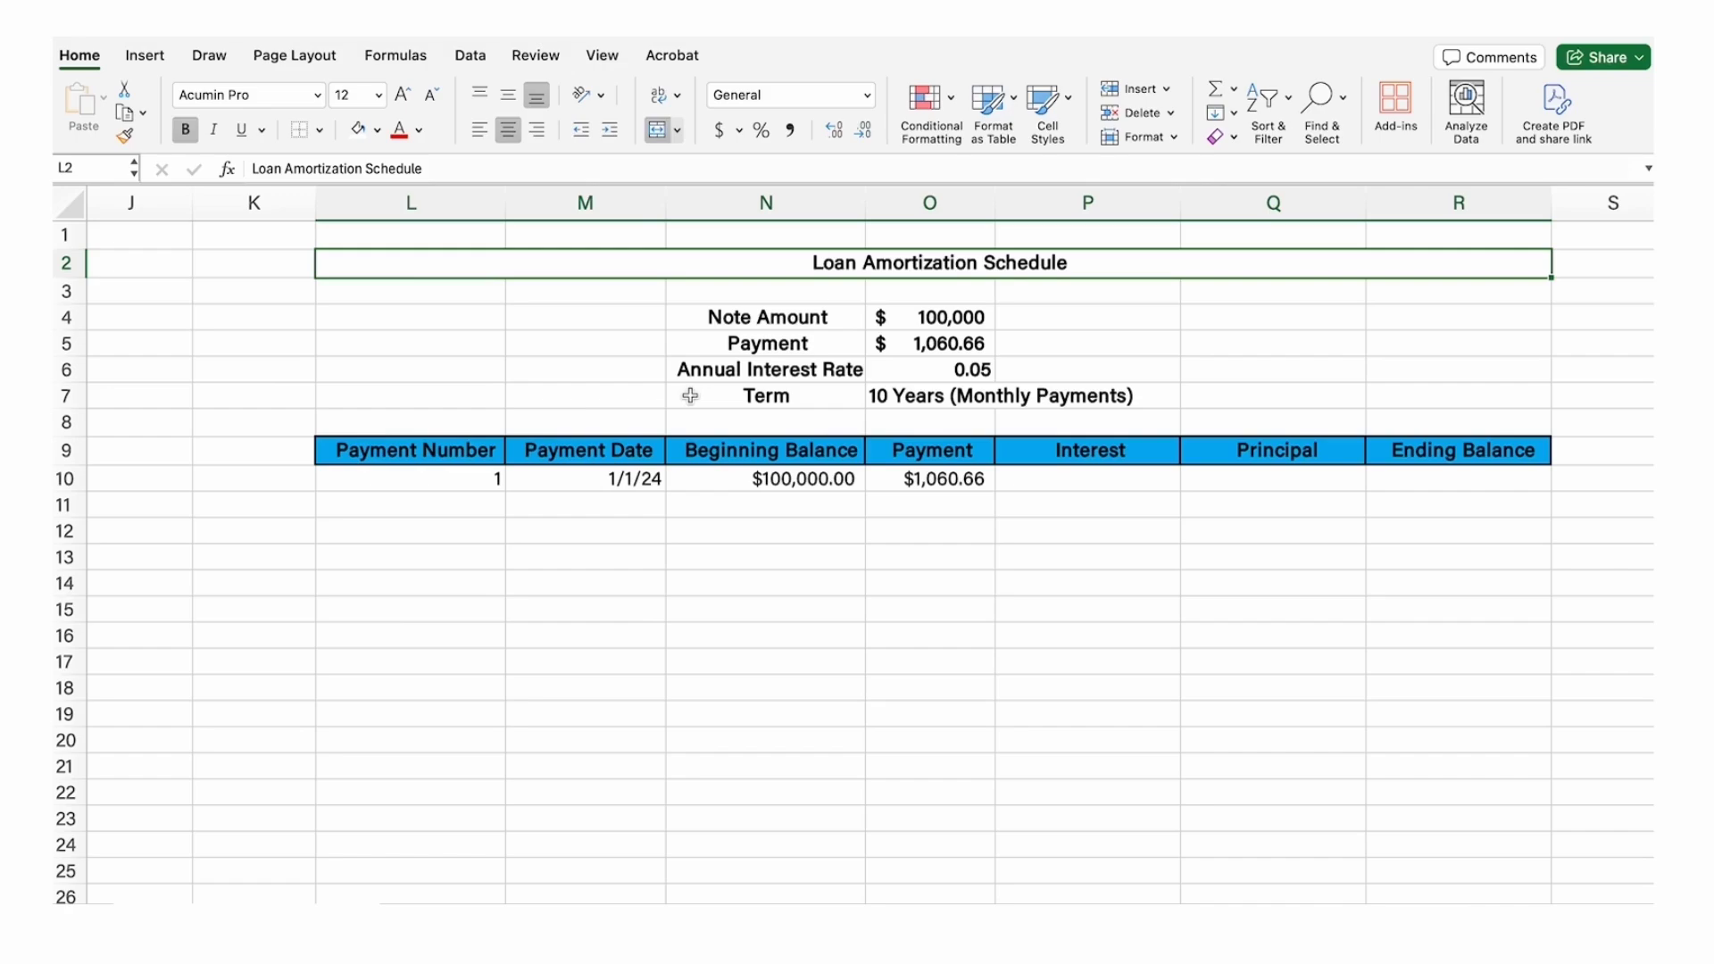
{"action": "scroll", "coordinate": [368, 408], "scroll_direction": "left", "scroll_amount": 10}
{"action": "scroll", "coordinate": [368, 408], "scroll_direction": "left", "scroll_amount": 5}
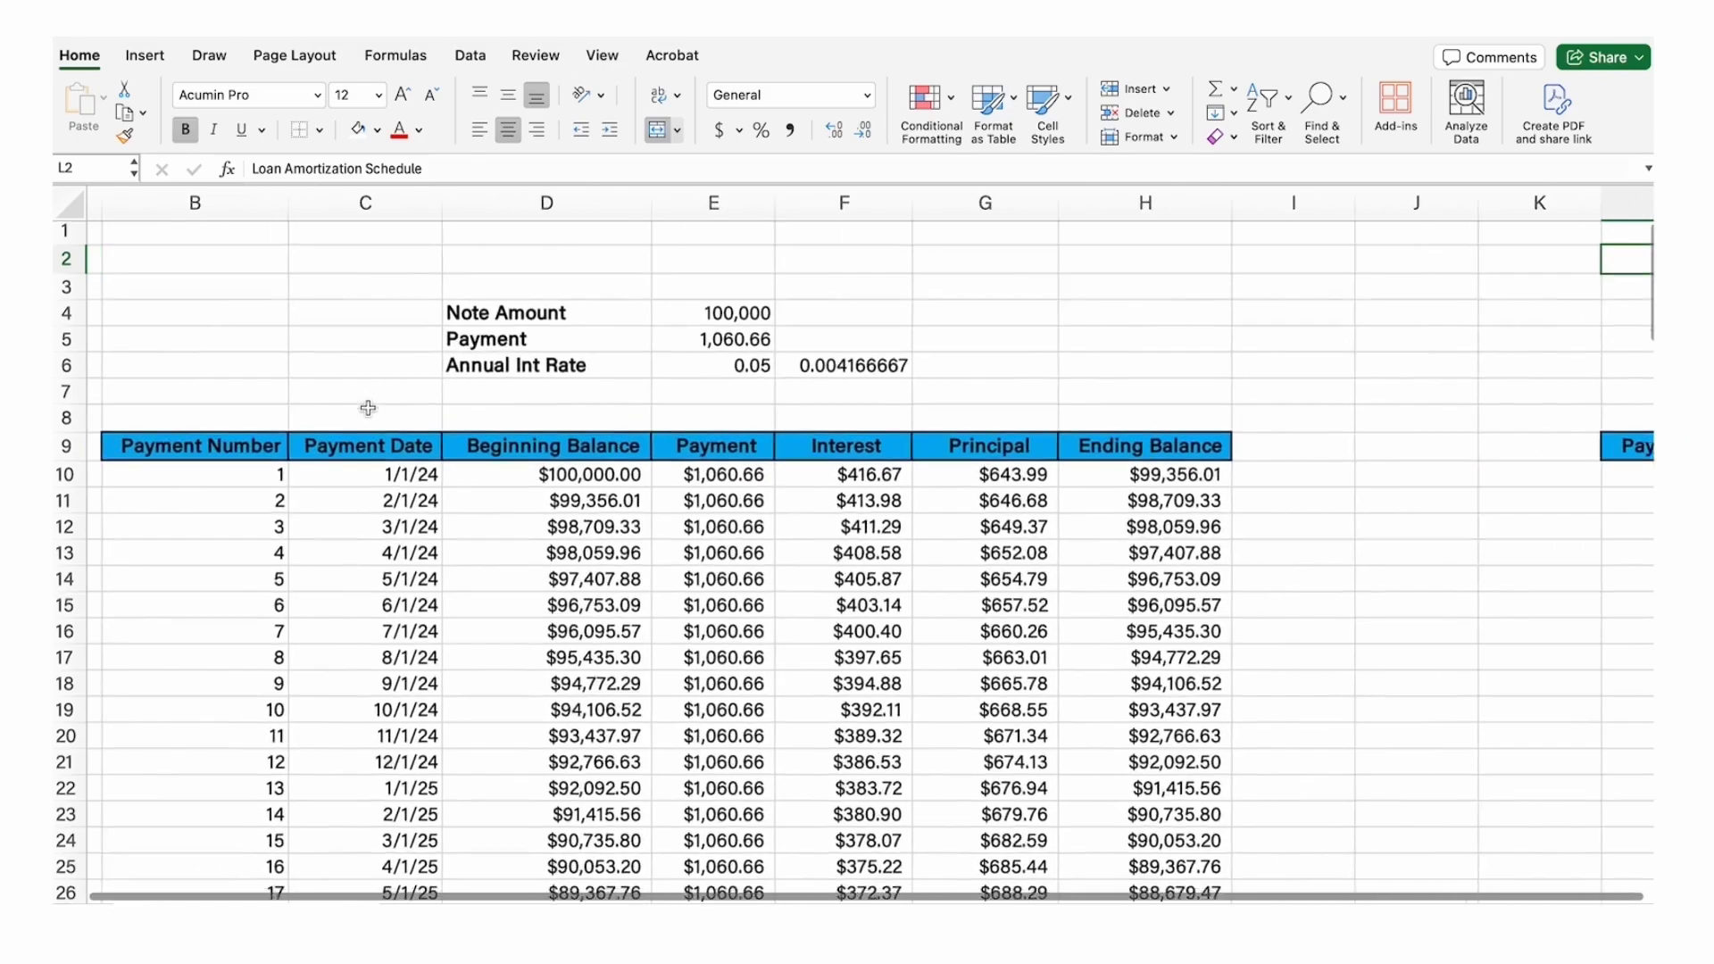
{"action": "scroll", "coordinate": [367, 408], "scroll_direction": "down", "scroll_amount": 3}
{"action": "scroll", "coordinate": [367, 408], "scroll_direction": "down", "scroll_amount": 5}
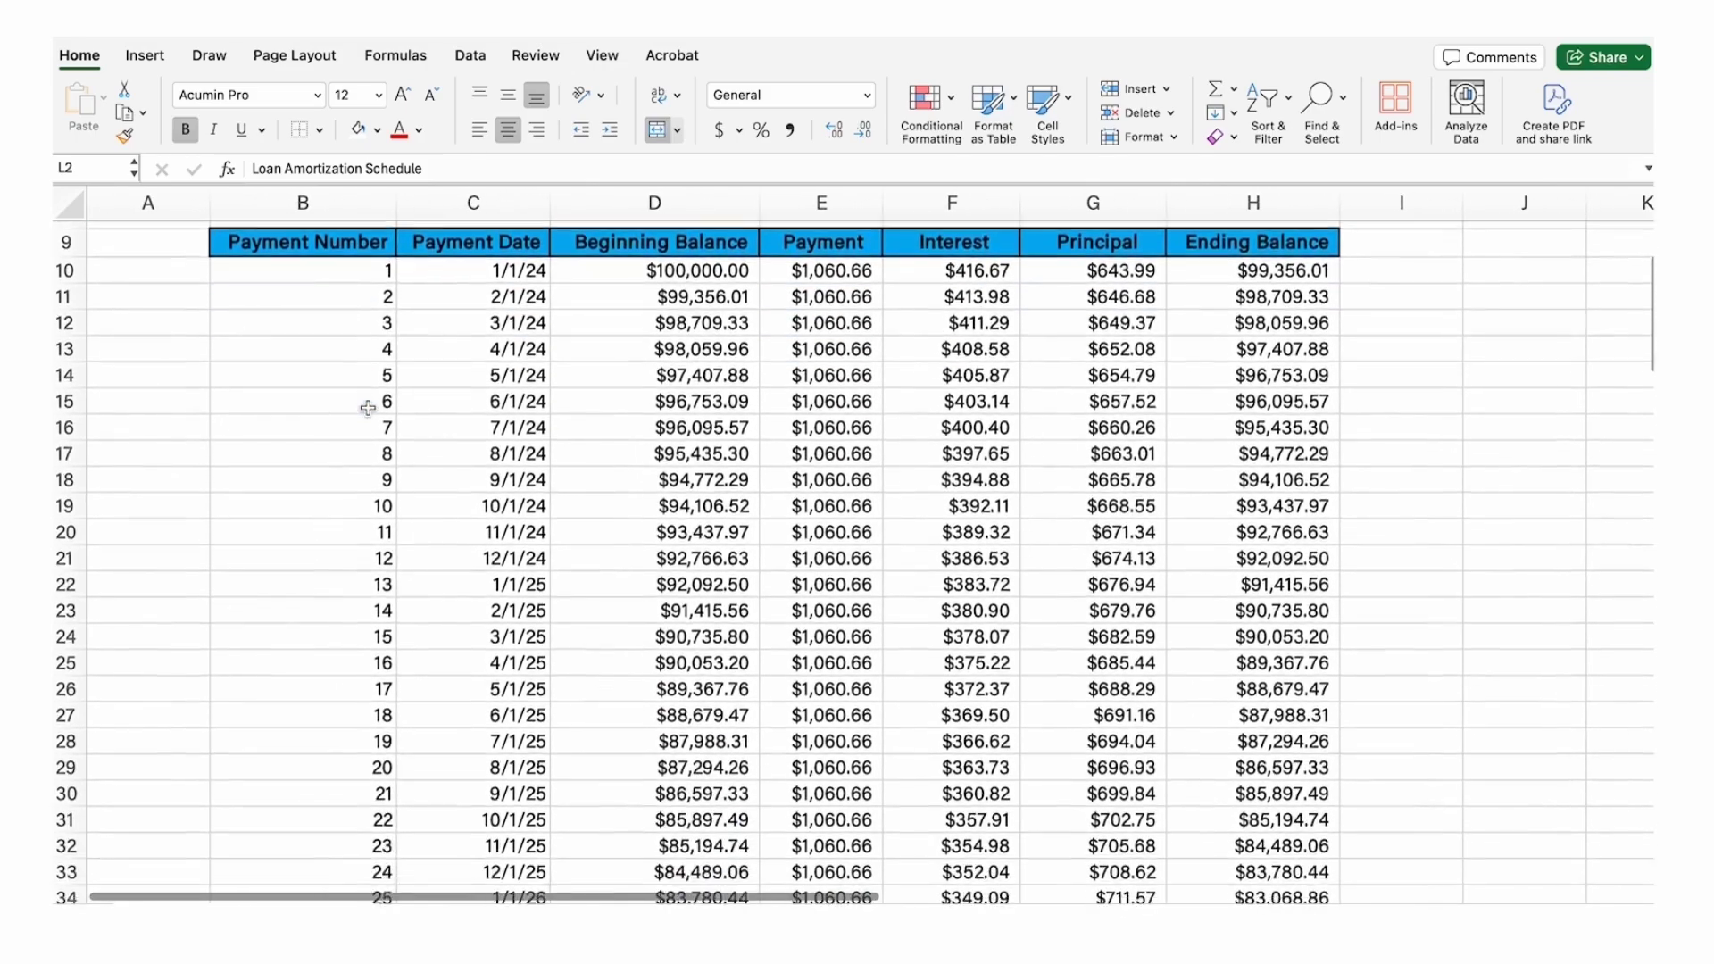
{"action": "scroll", "coordinate": [368, 408], "scroll_direction": "down", "scroll_amount": 1}
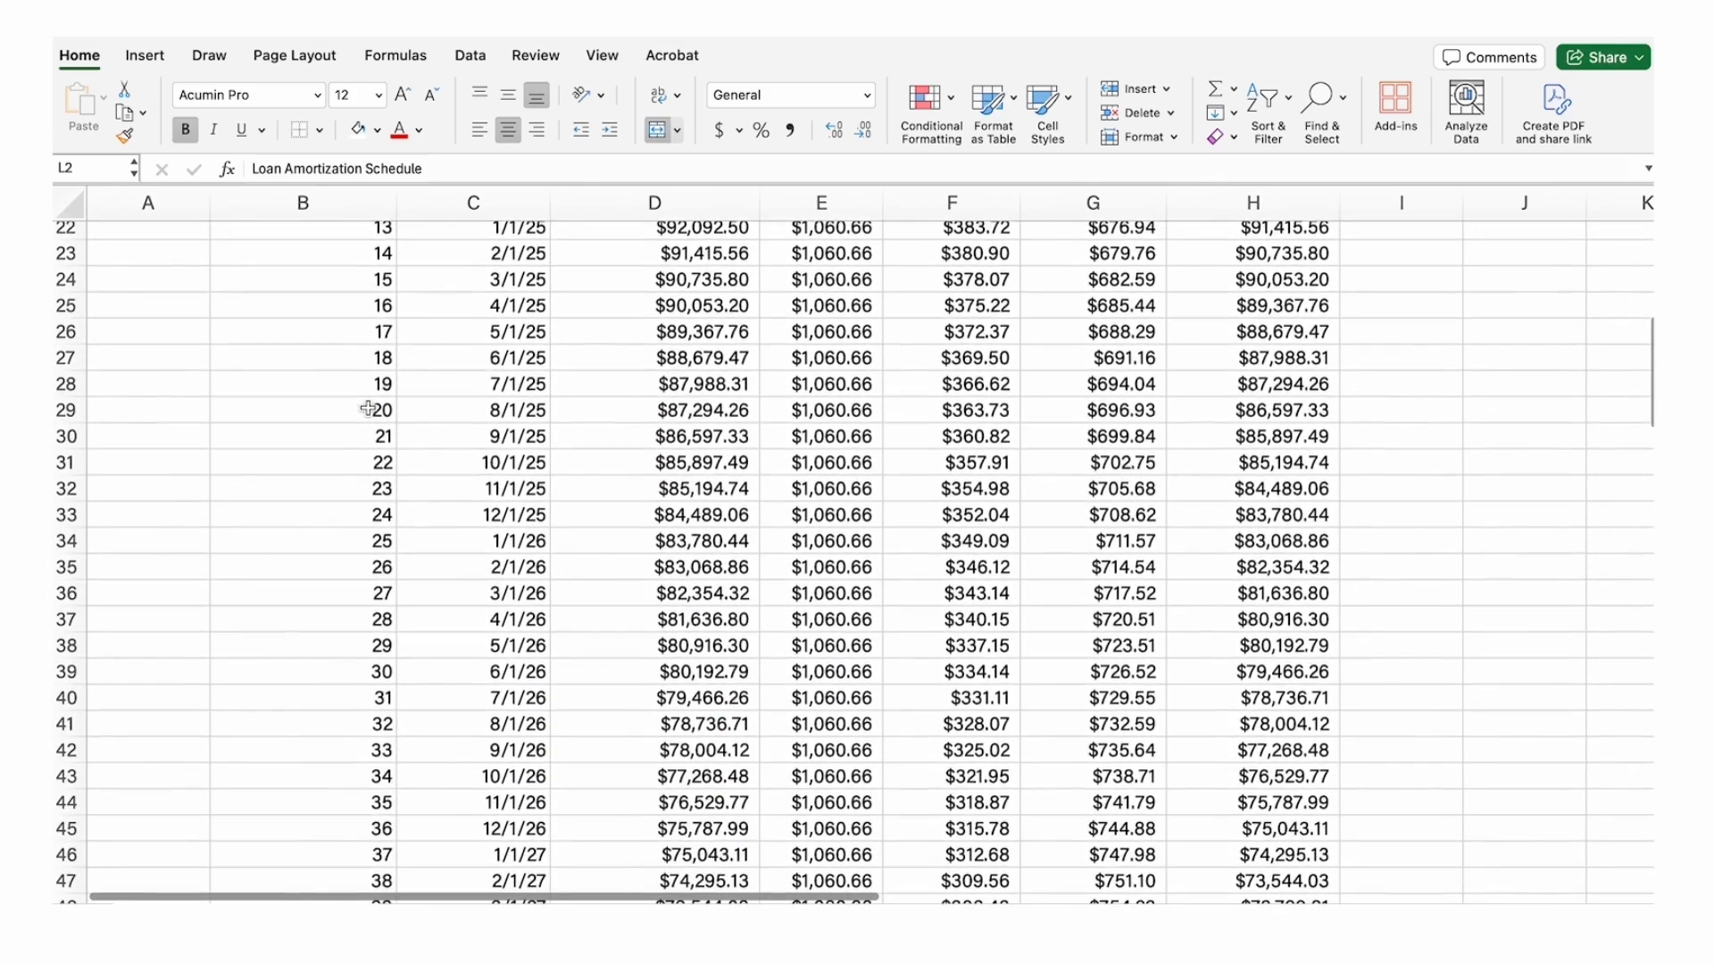
{"action": "scroll", "coordinate": [367, 407], "scroll_direction": "up", "scroll_amount": 7}
{"action": "scroll", "coordinate": [368, 407], "scroll_direction": "right", "scroll_amount": 5}
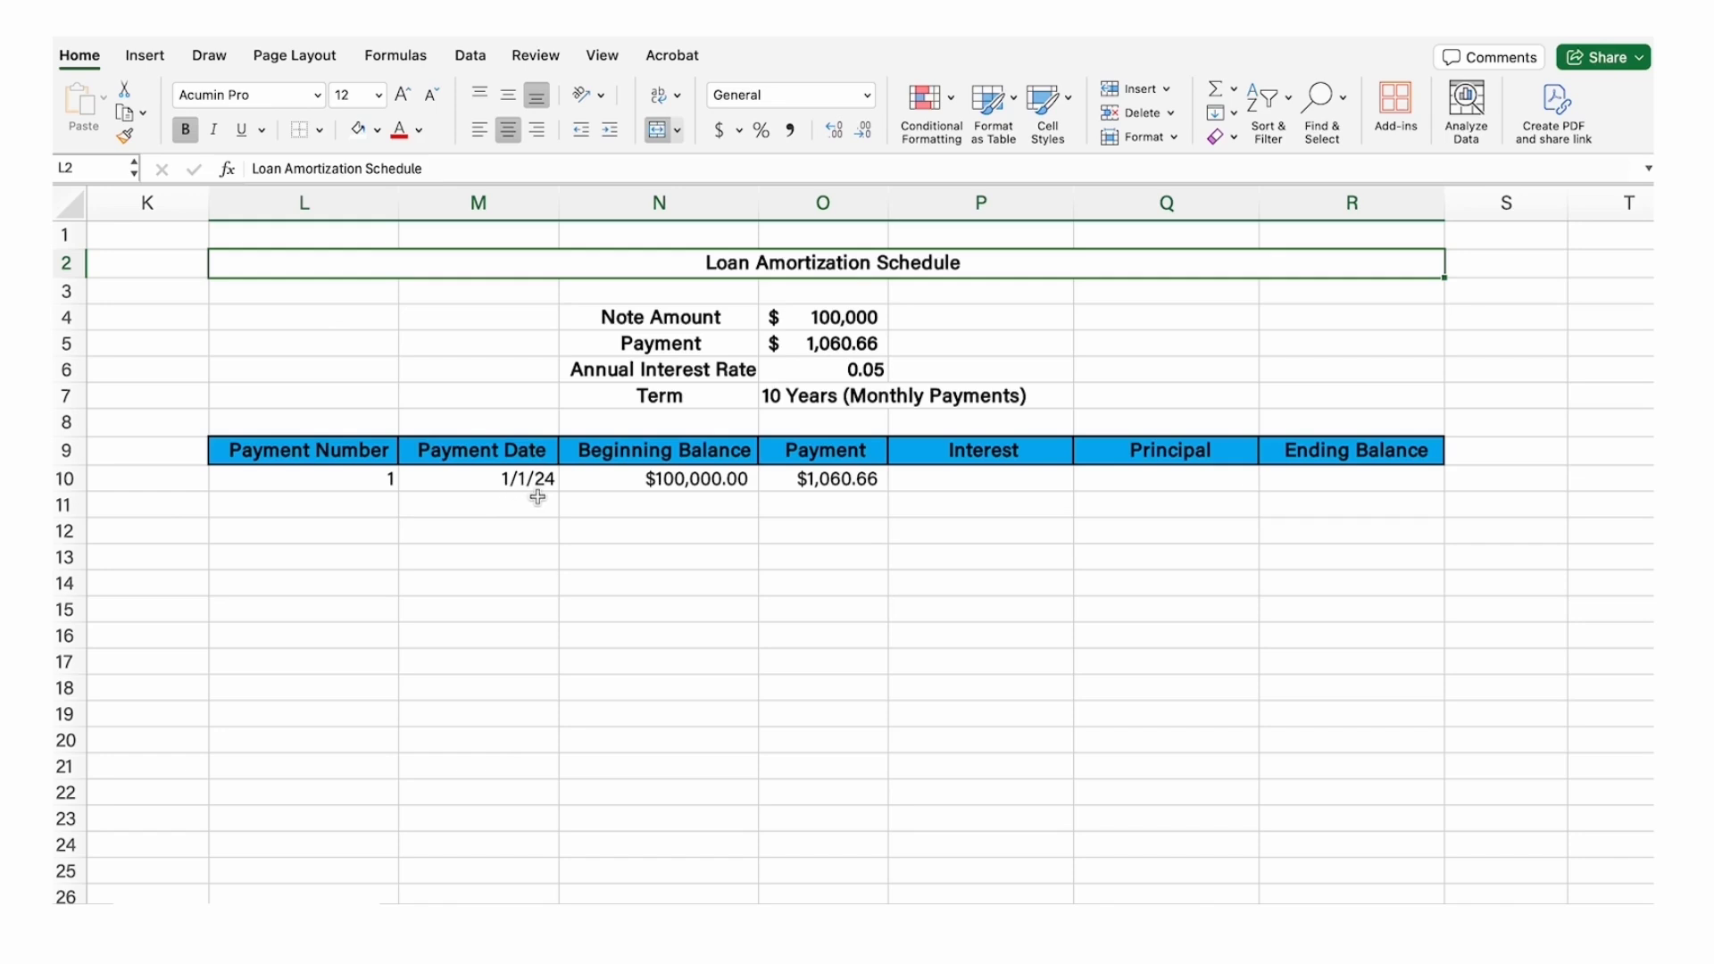
Step: Check the Payment in O10 and the annual rate in O6, then begin P10 with '=('
{"action": "left_click", "coordinate": [784, 481]}
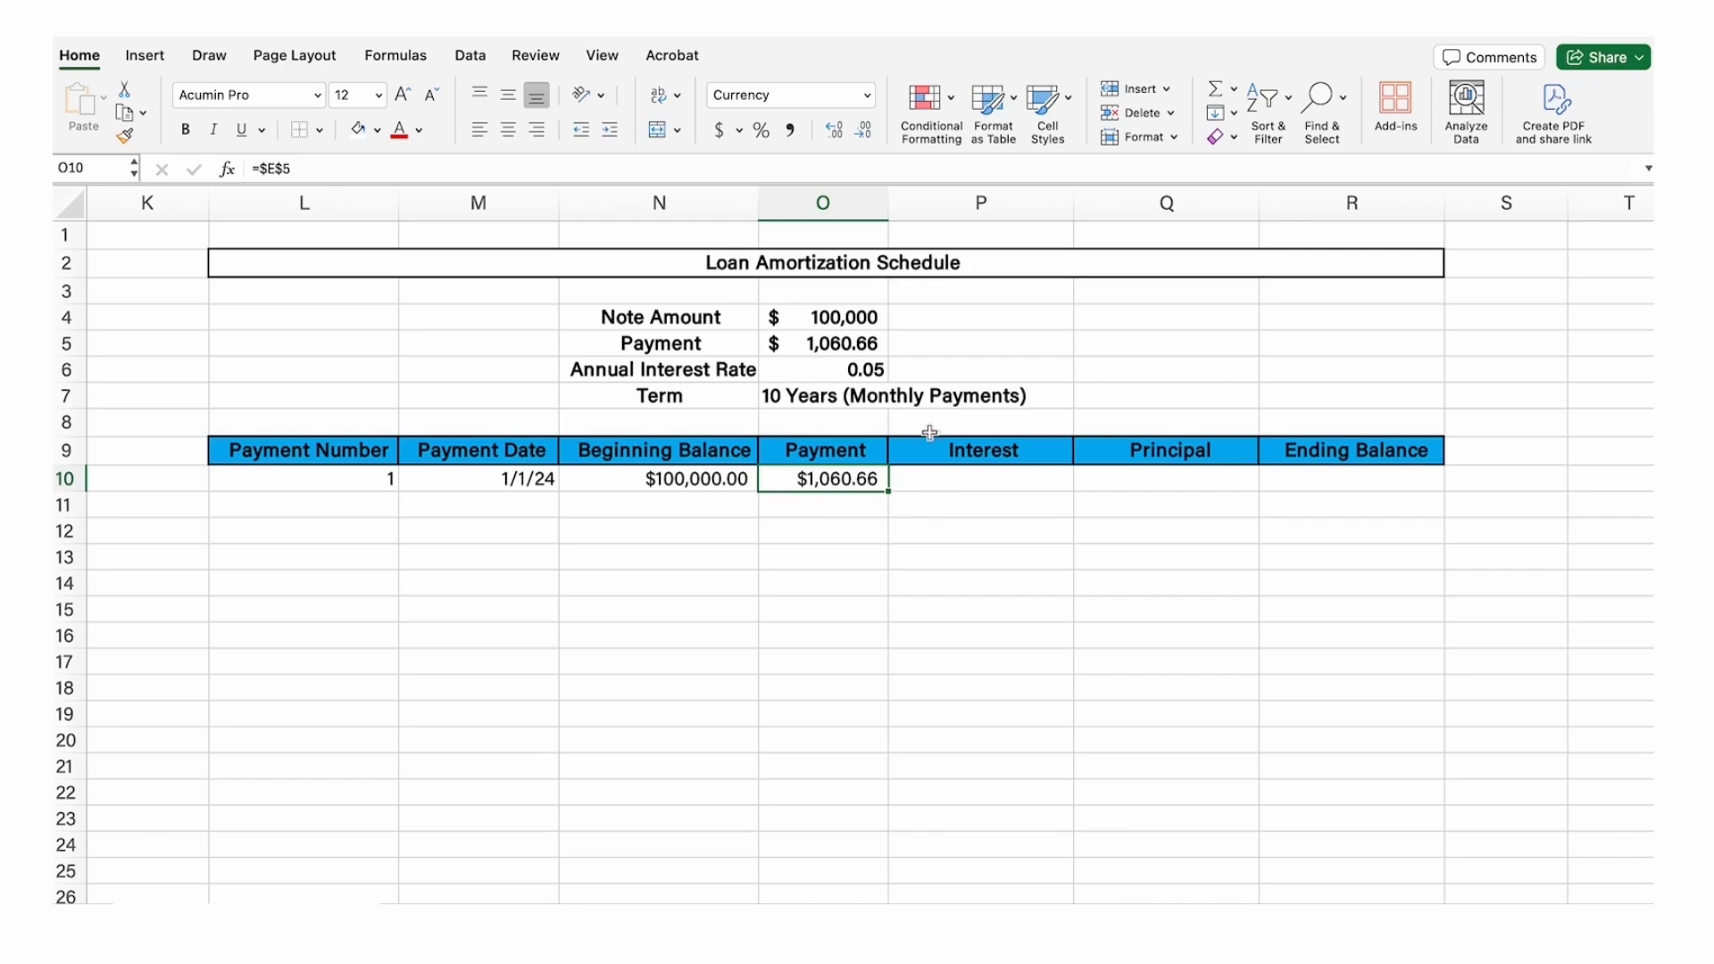
{"action": "left_click", "coordinate": [826, 371]}
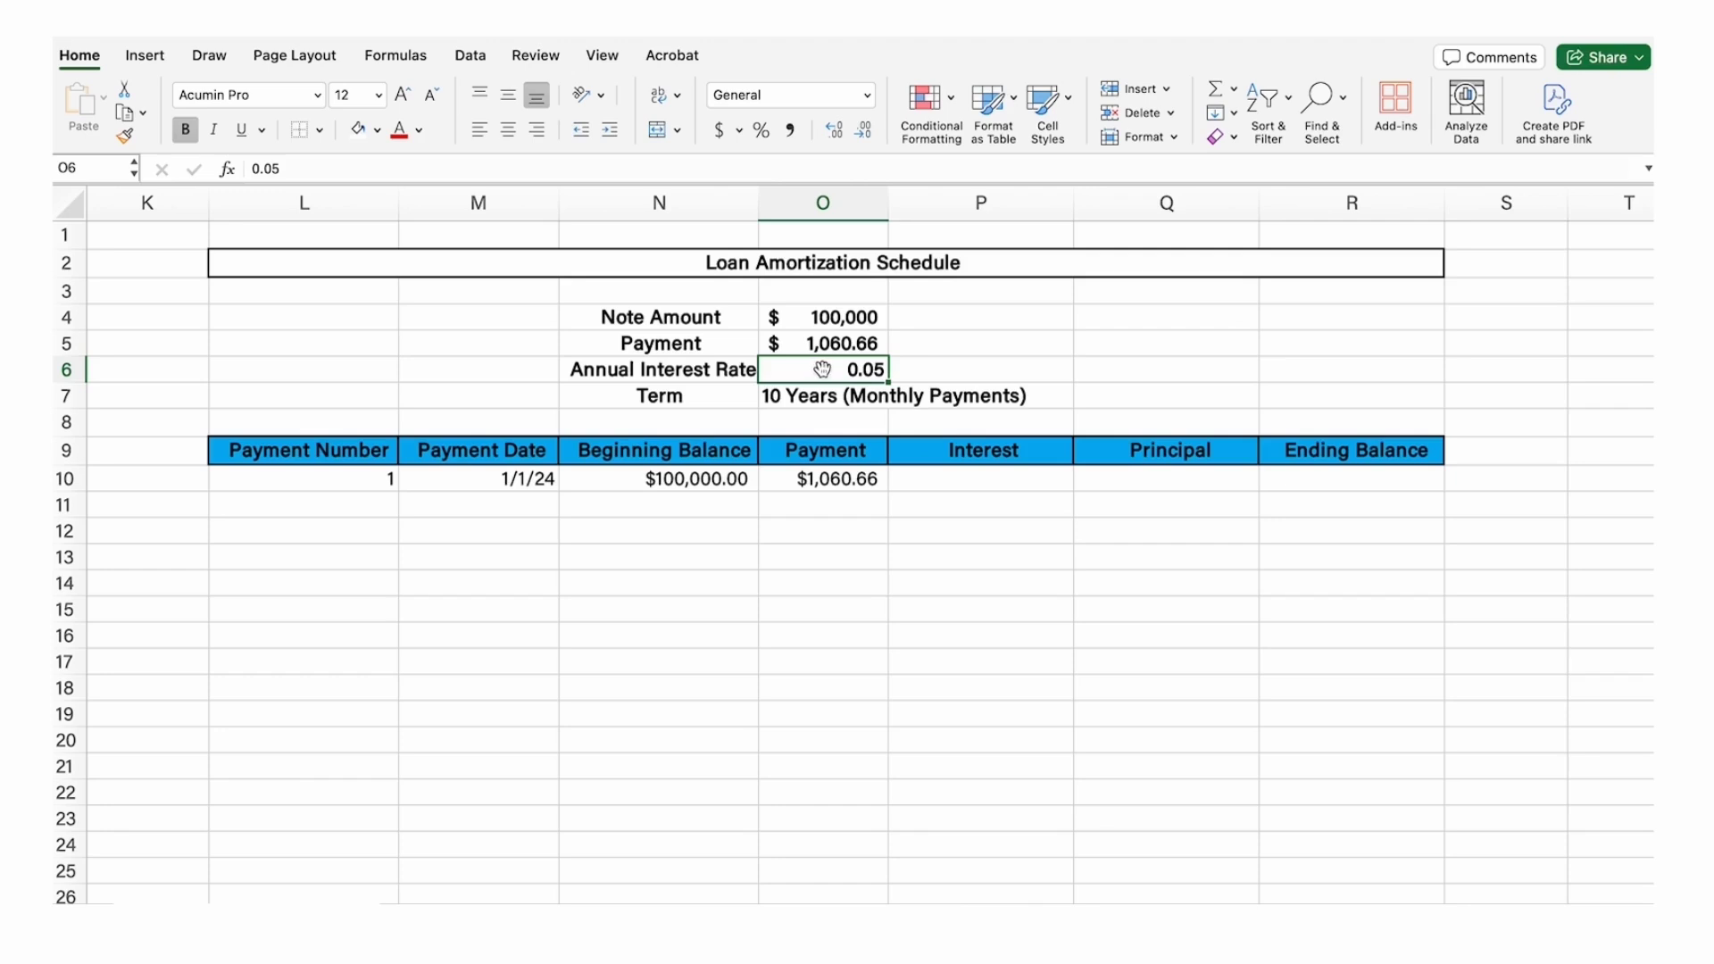
{"action": "left_click", "coordinate": [959, 480]}
{"action": "type", "text": "=("}
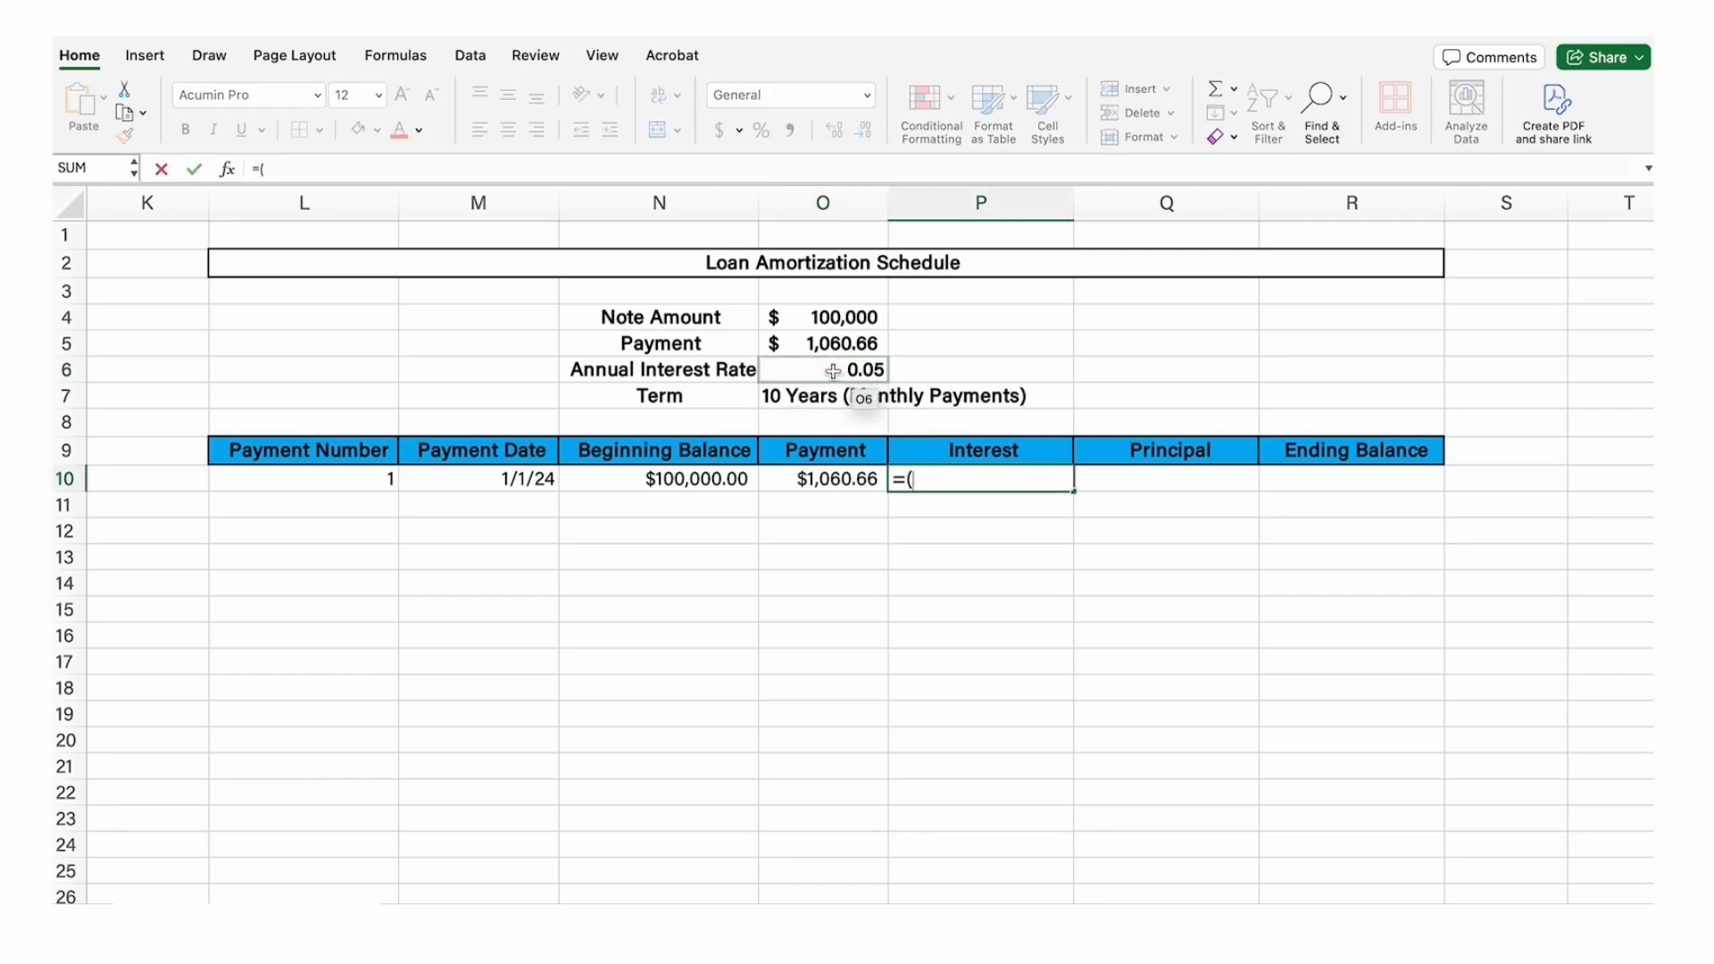
Step: Enter =($O$6/12)*N10 in P10 so the first interest shows $416.67
{"action": "left_click", "coordinate": [832, 370]}
{"action": "type", "text": "/12)*"}
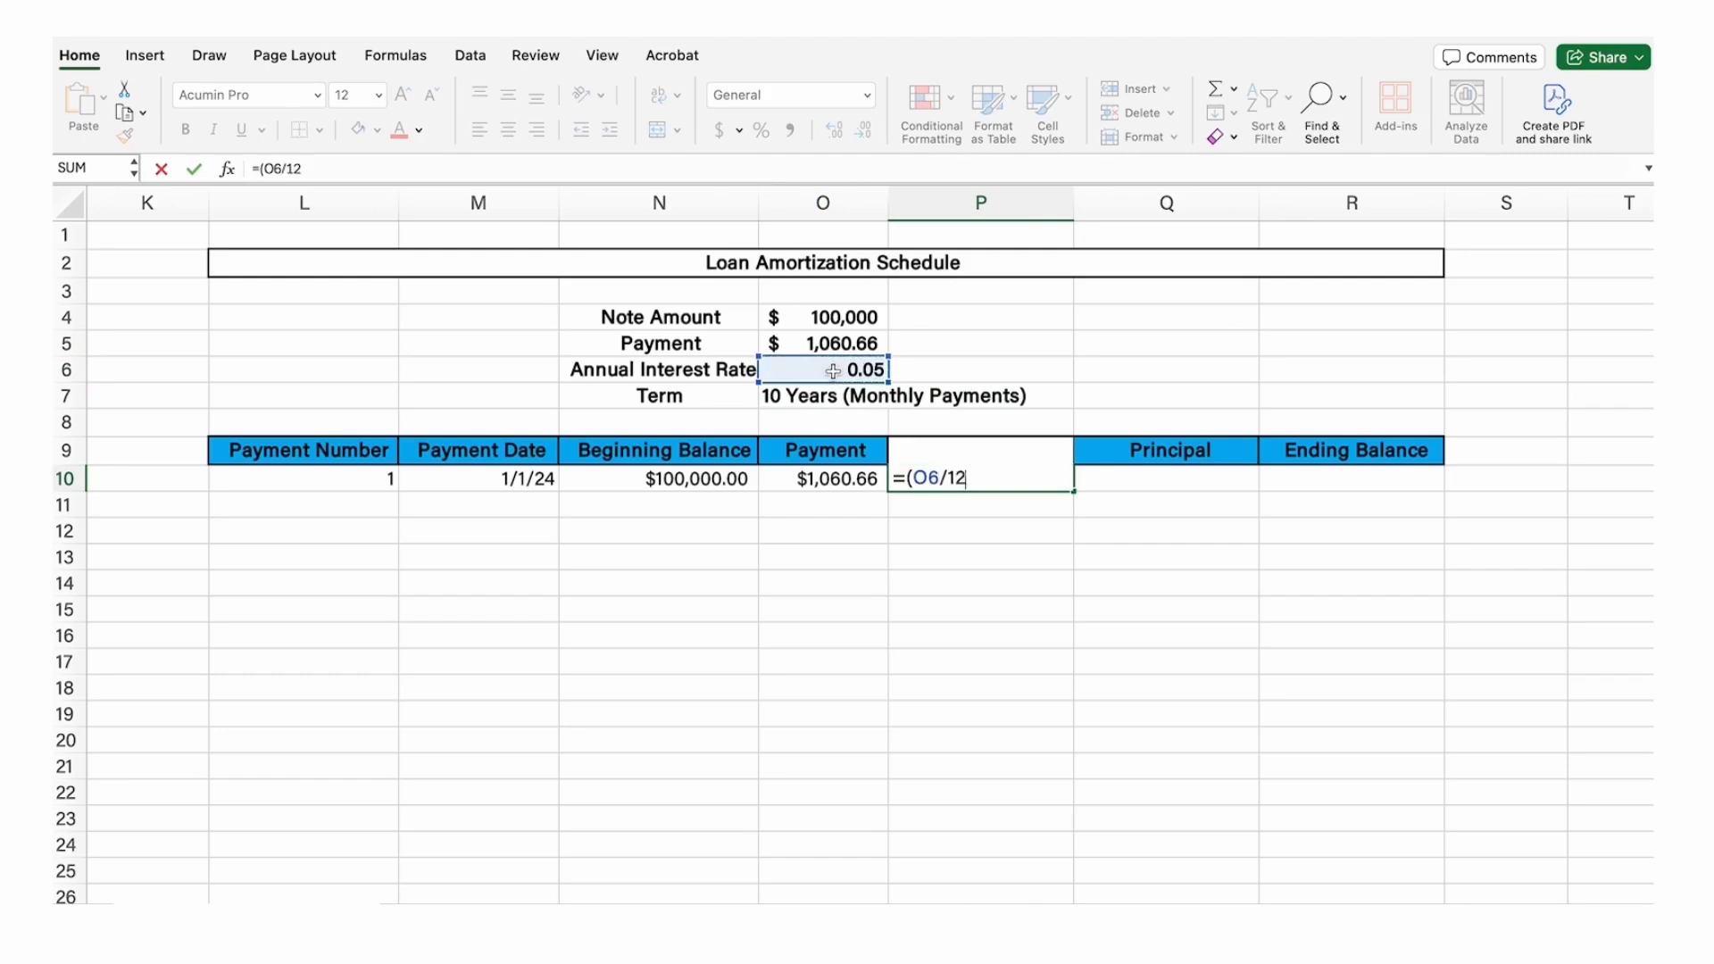
{"action": "left_click", "coordinate": [662, 480]}
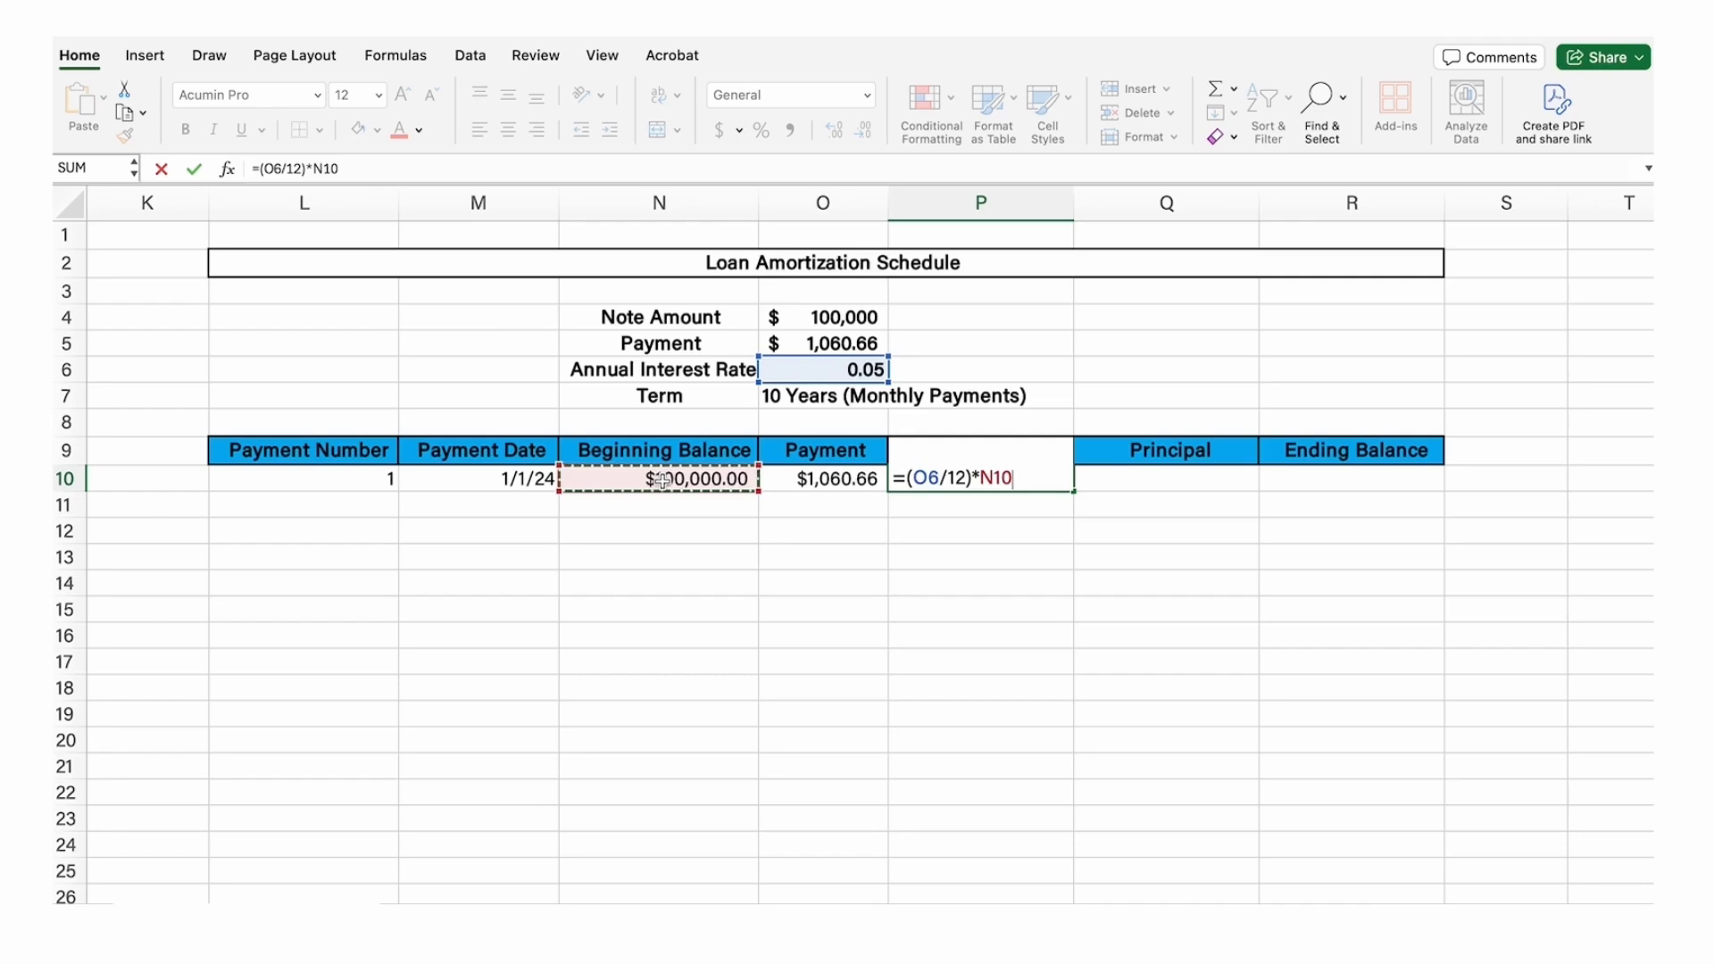
{"action": "key", "text": "Return"}
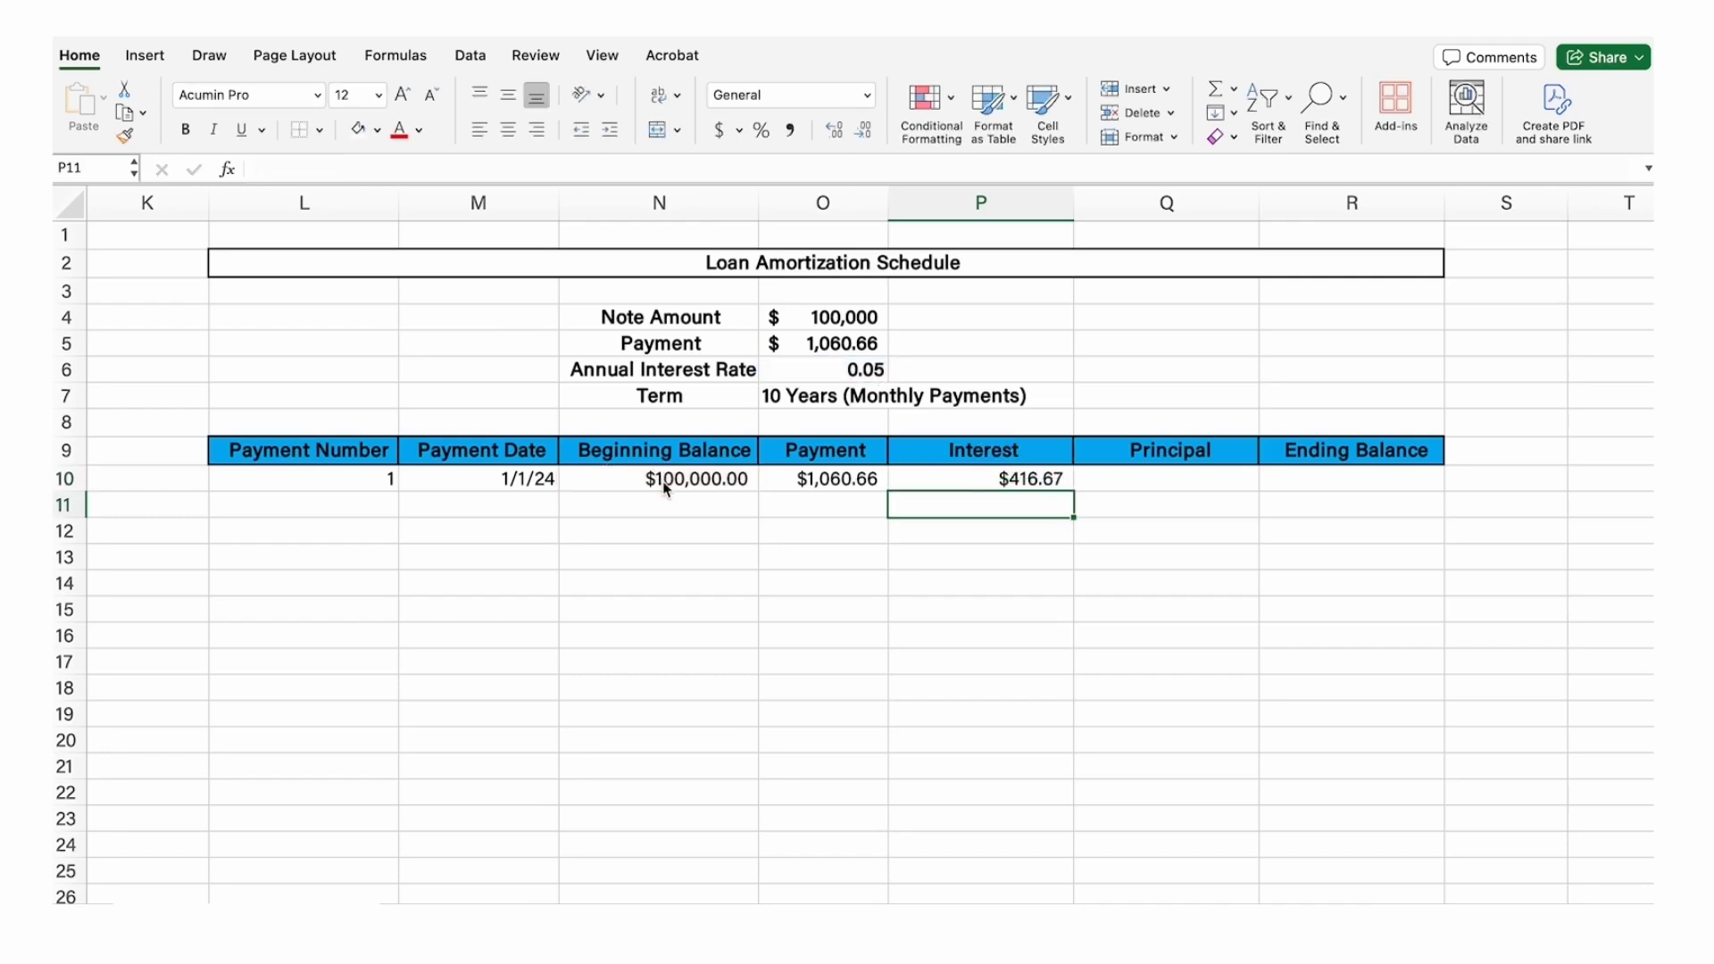
{"action": "double_click", "coordinate": [952, 481]}
{"action": "left_click", "coordinate": [928, 480]}
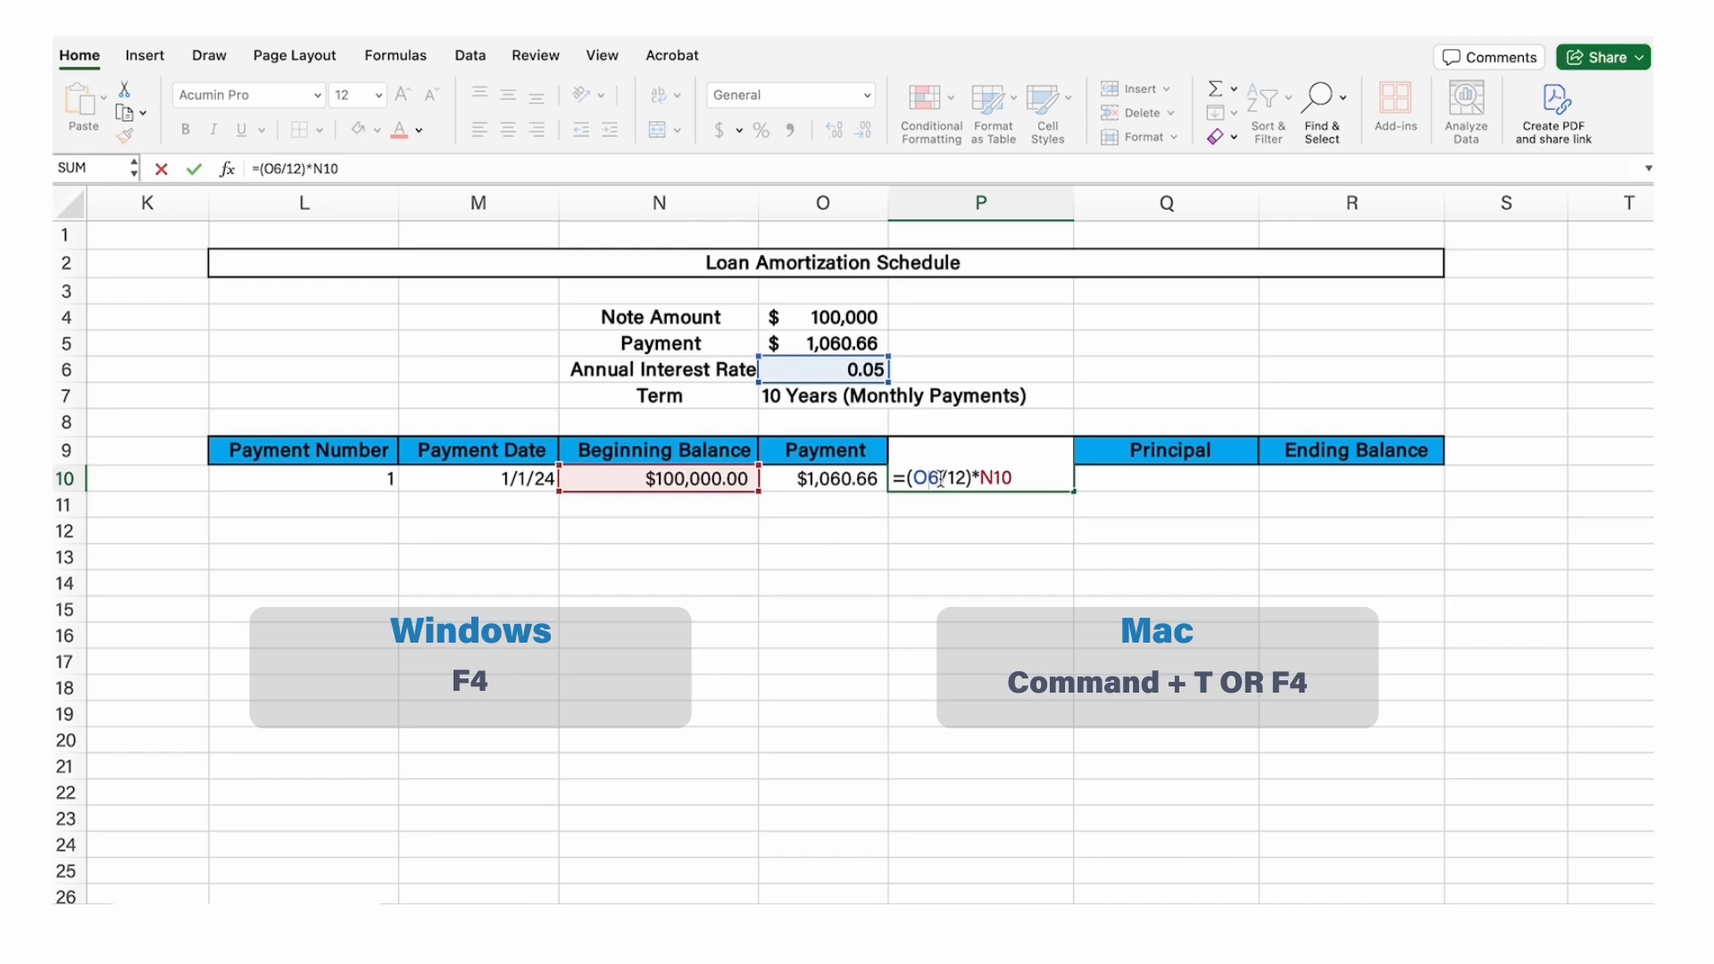
{"action": "key", "text": "F4"}
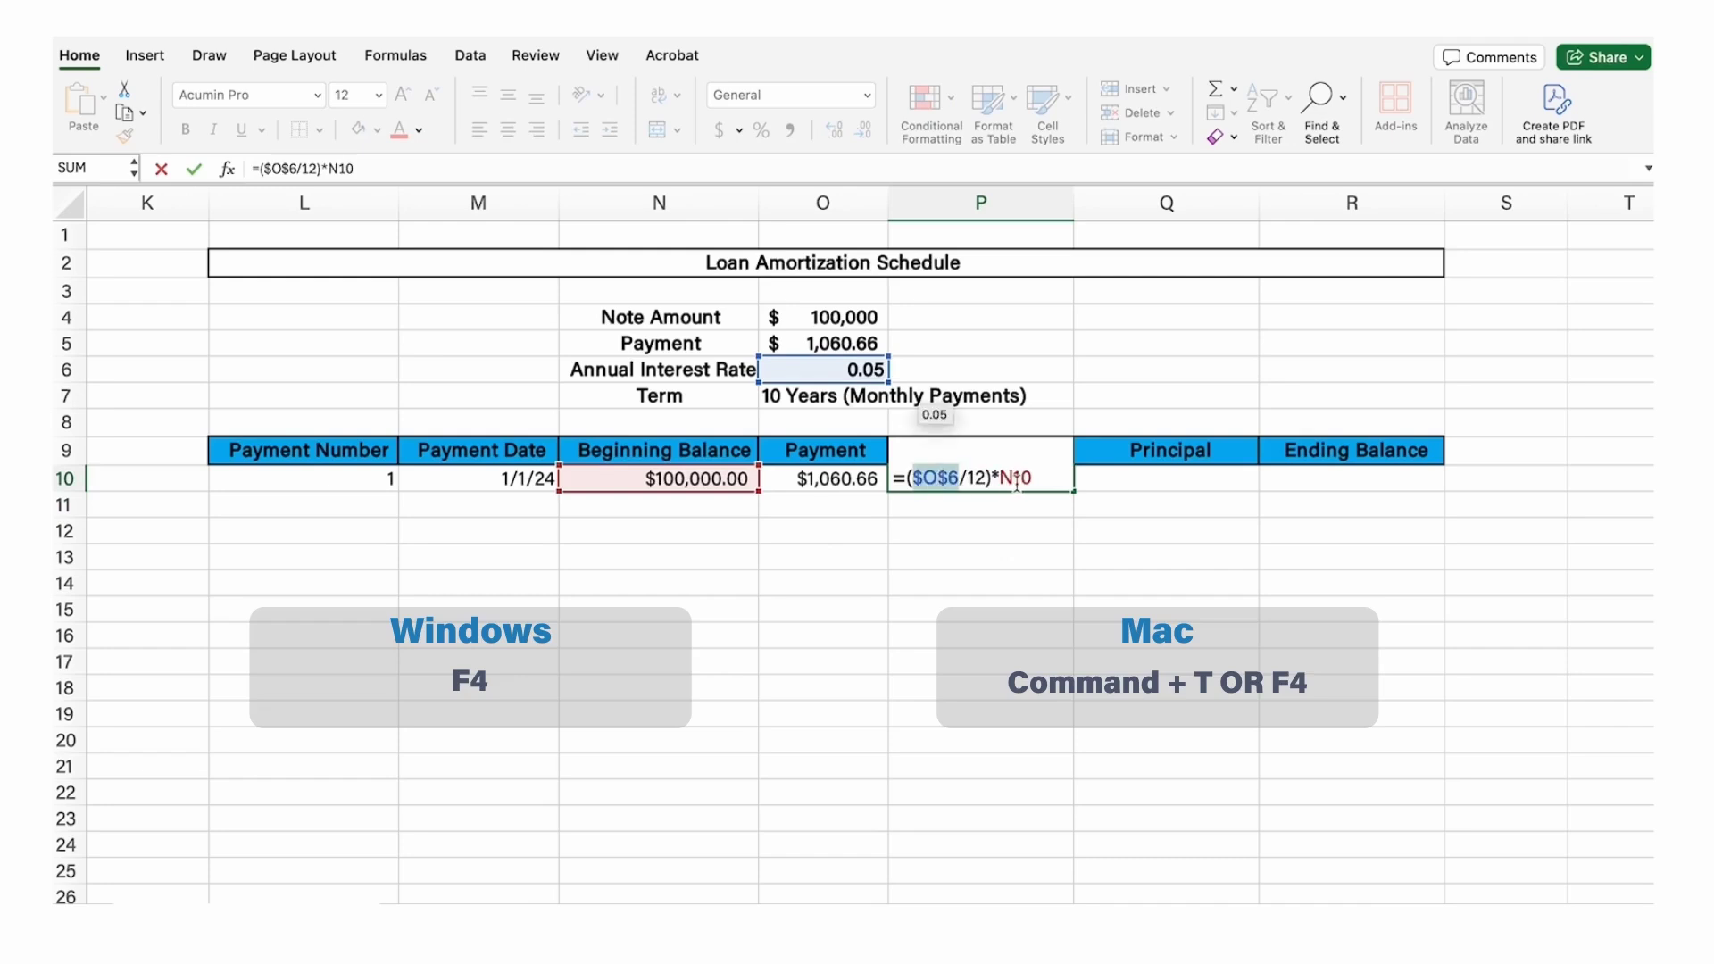
{"action": "key", "text": "Return"}
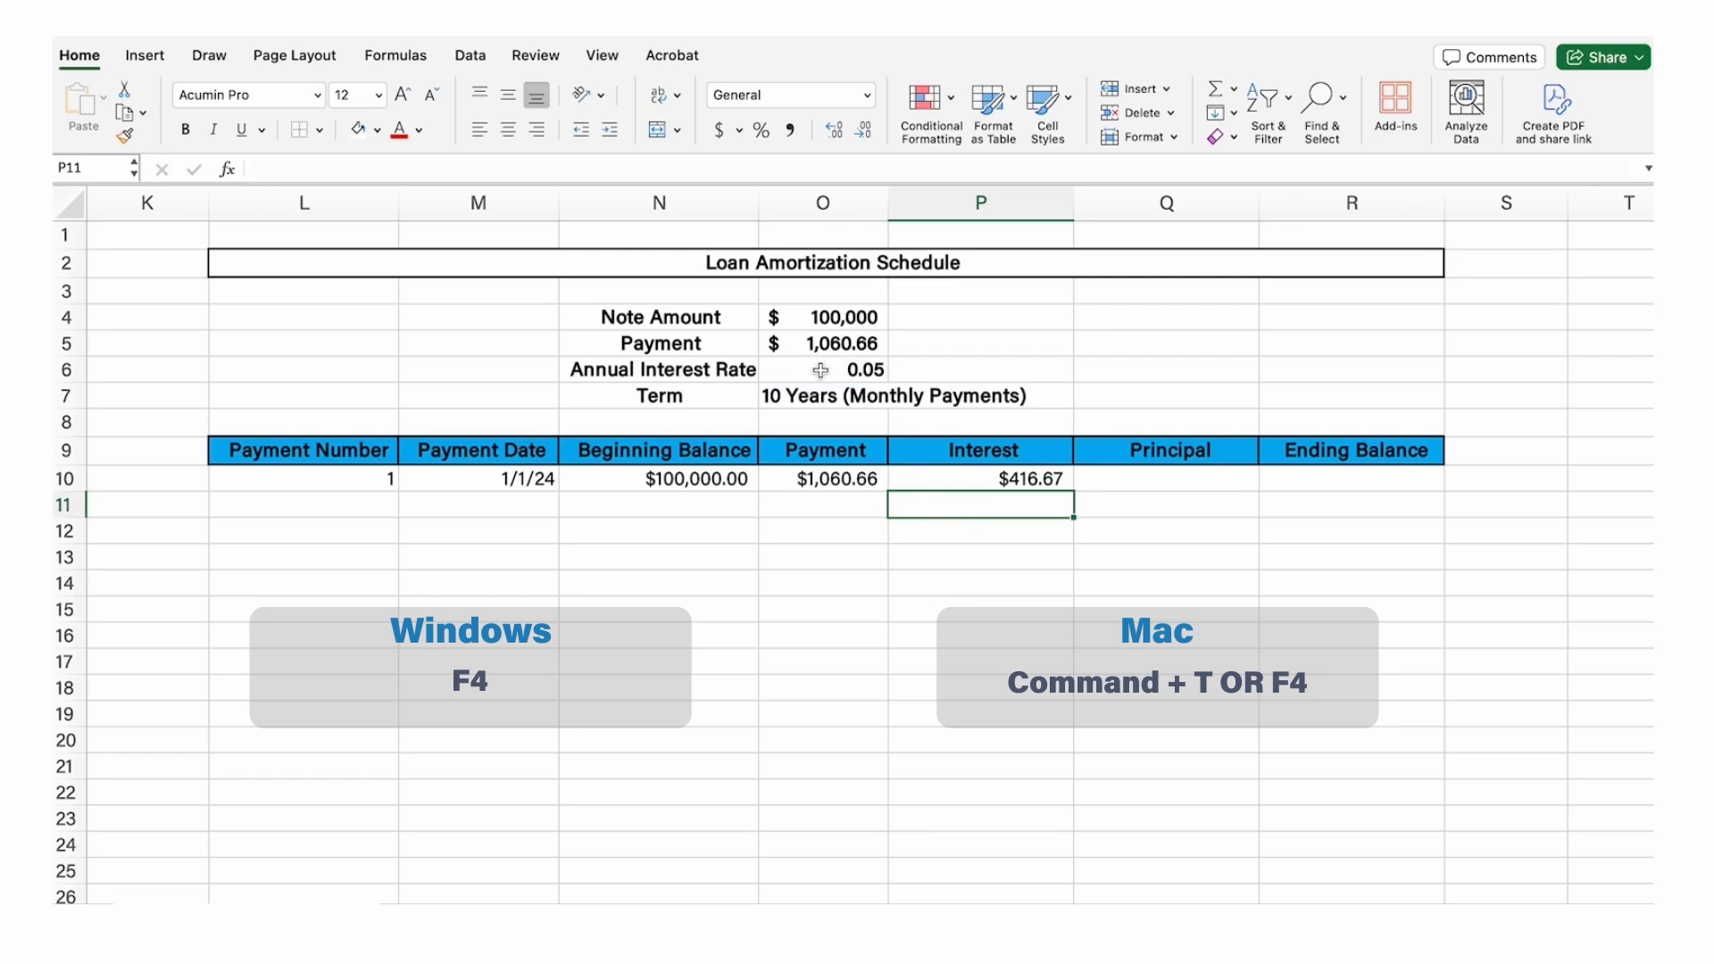
Step: Enter =O10-P10 in Q10 for a first Principal of $643.99
{"action": "left_click", "coordinate": [933, 476]}
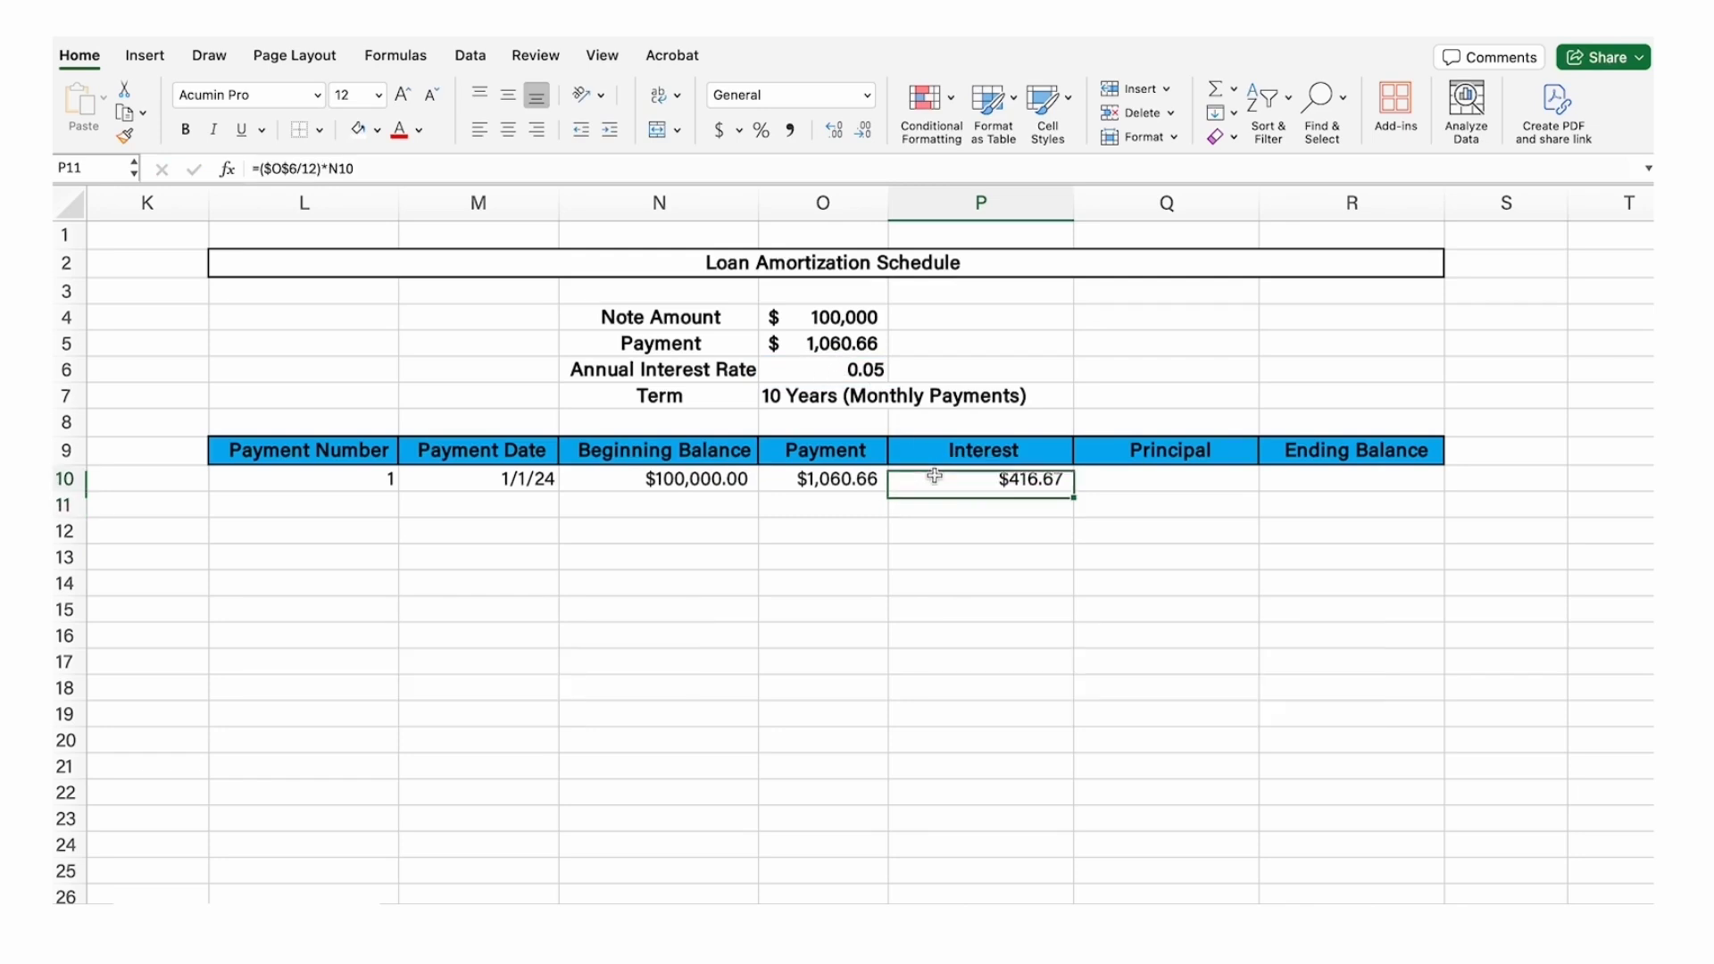
{"action": "left_click", "coordinate": [1148, 482]}
{"action": "type", "text": "="}
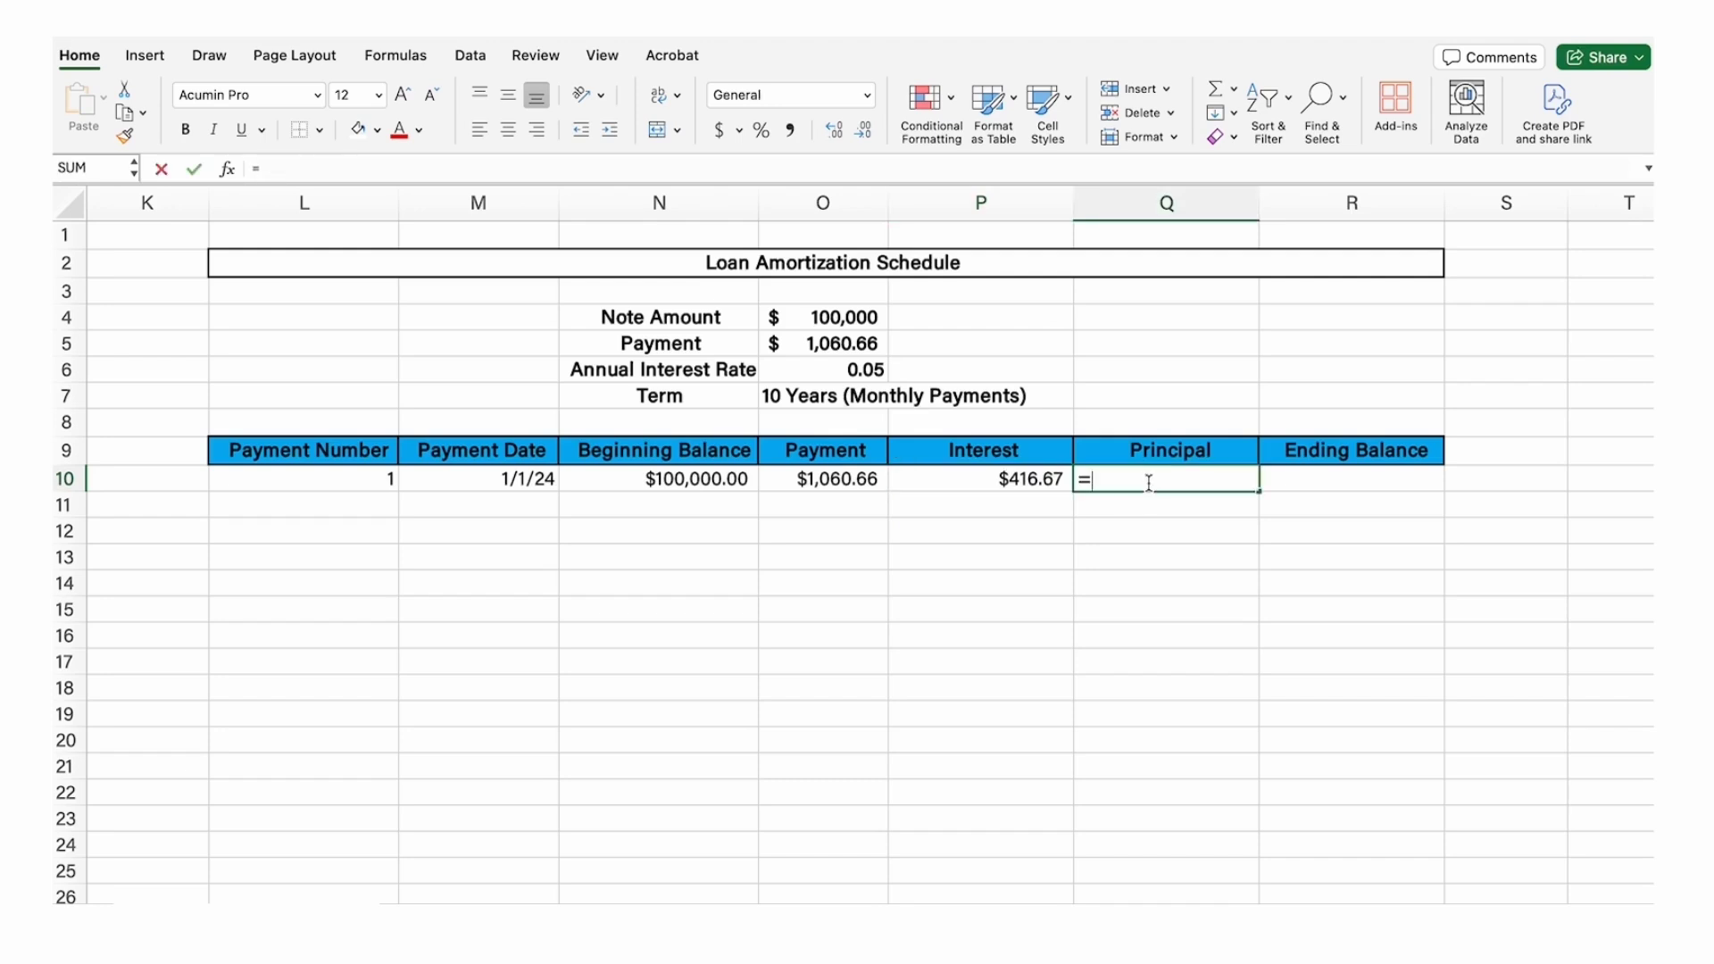
{"action": "key", "text": "Left"}
{"action": "key", "text": "Left"}
{"action": "type", "text": "-"}
{"action": "key", "text": "Left"}
{"action": "key", "text": "Return"}
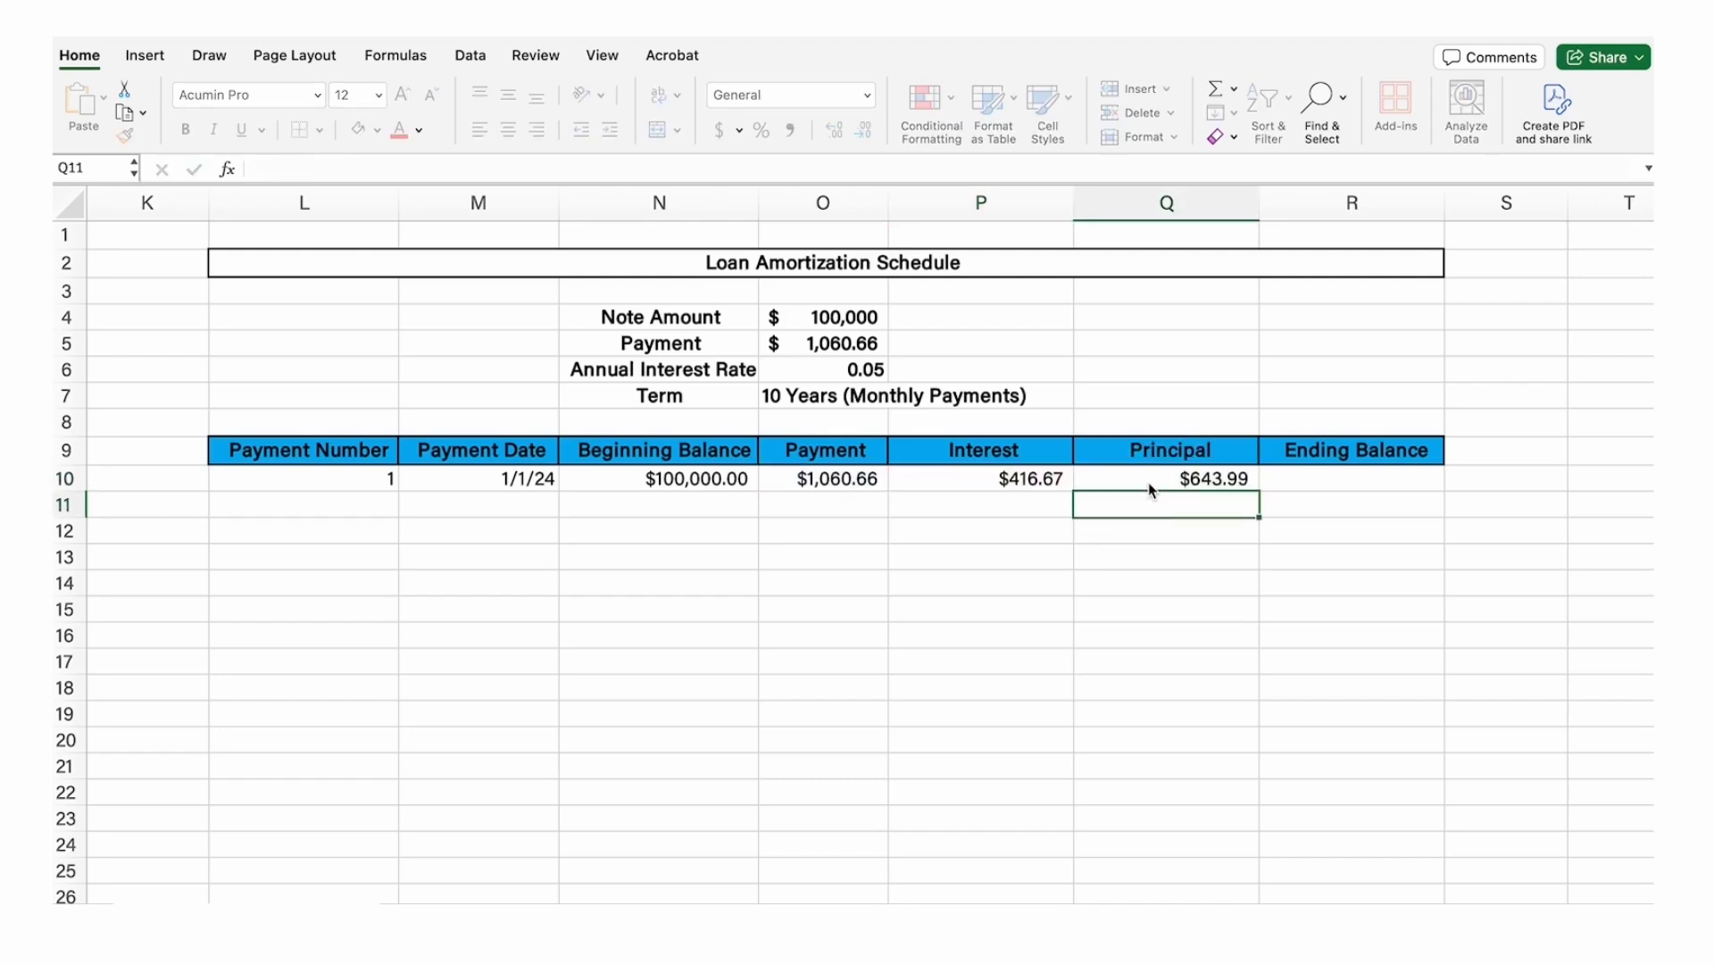
Step: Enter =N10-Q10 in R10 for a first Ending Balance of $99,356.01
{"action": "key", "text": "Up"}
{"action": "key", "text": "Right"}
{"action": "type", "text": "="}
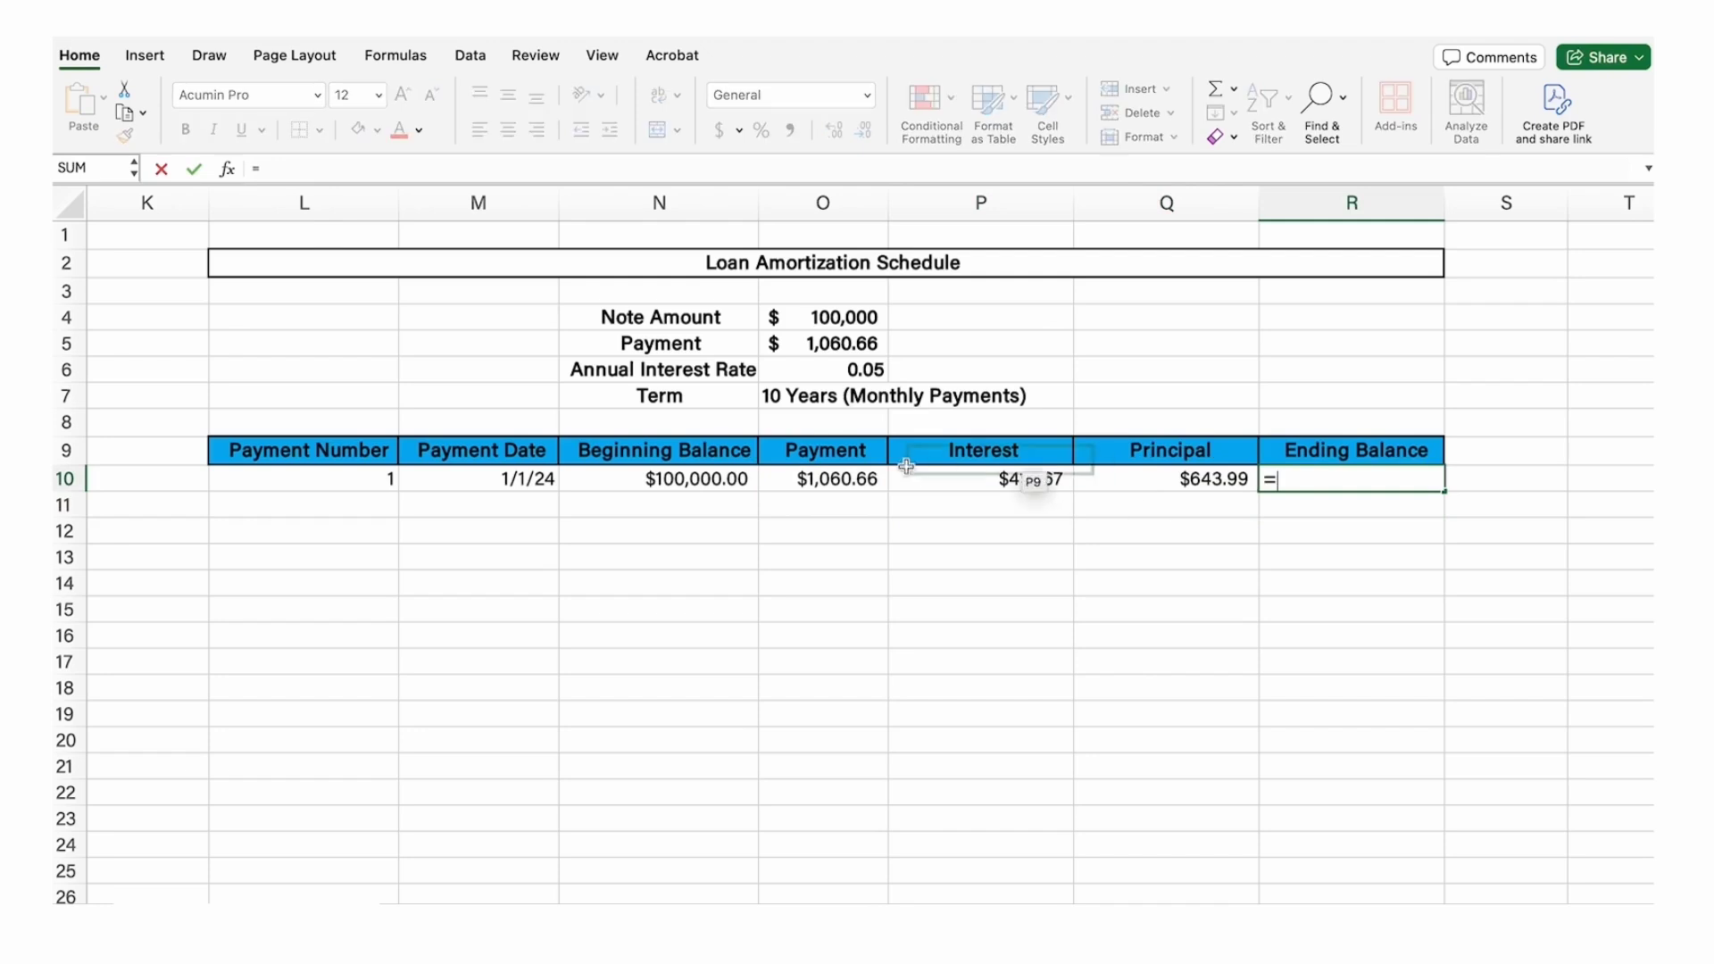
{"action": "left_click", "coordinate": [678, 478]}
{"action": "type", "text": "-"}
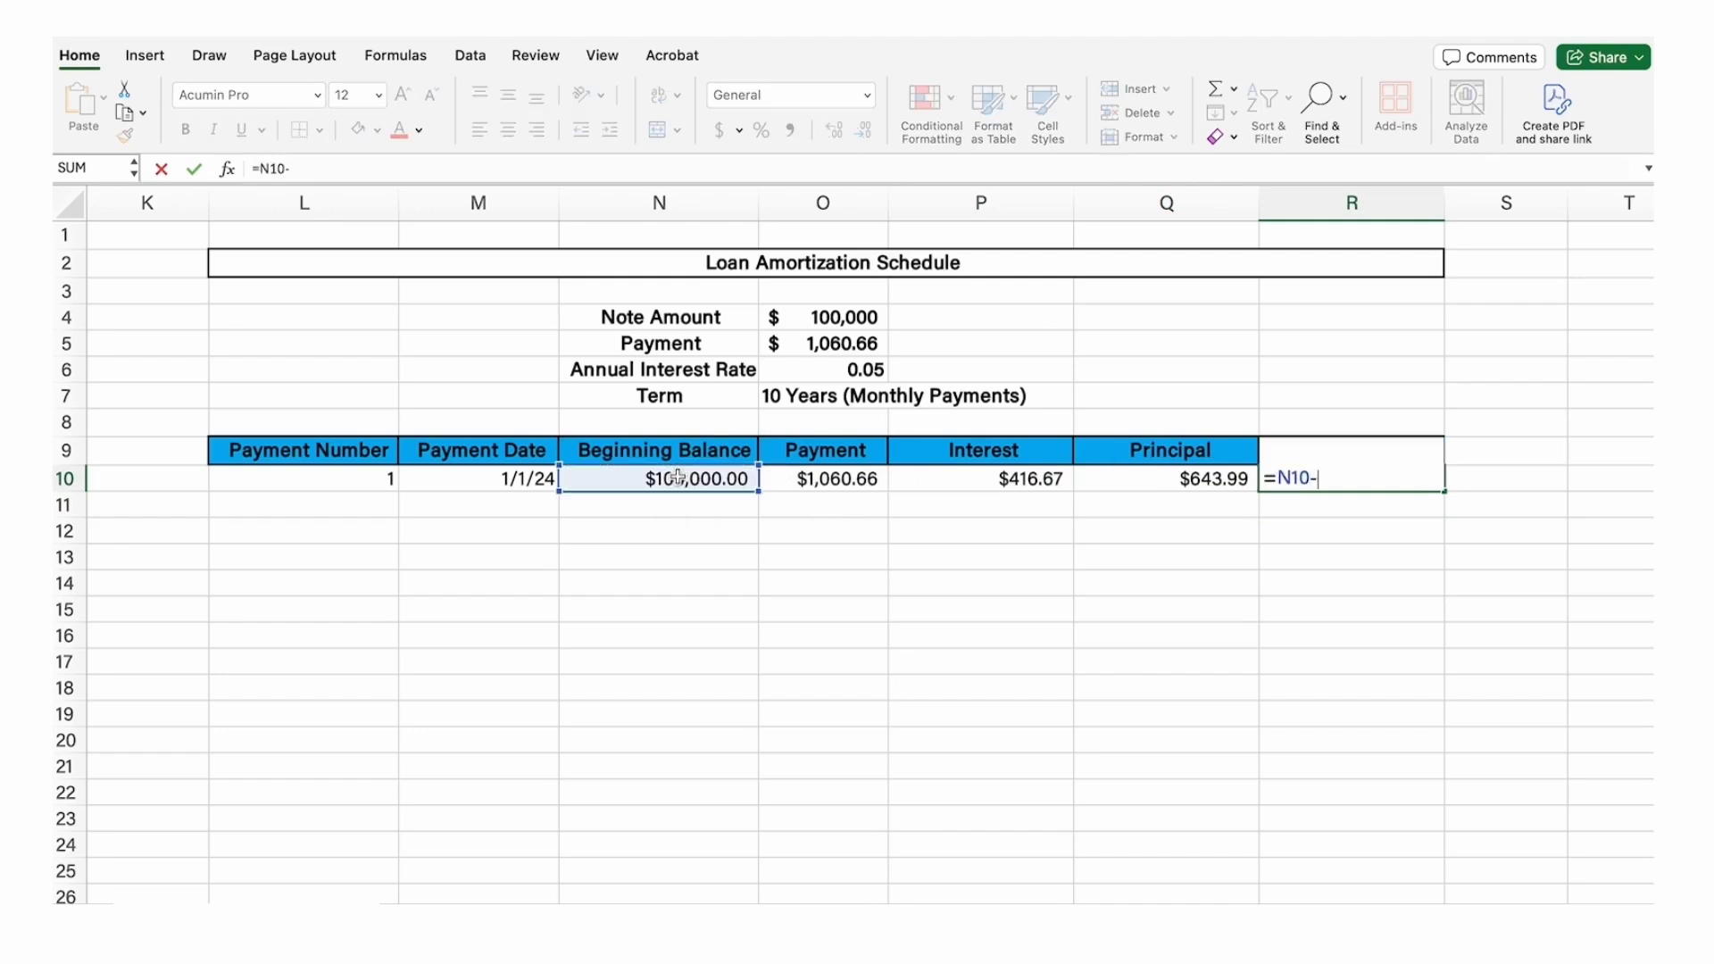
{"action": "left_click", "coordinate": [1182, 480]}
{"action": "key", "text": "Return"}
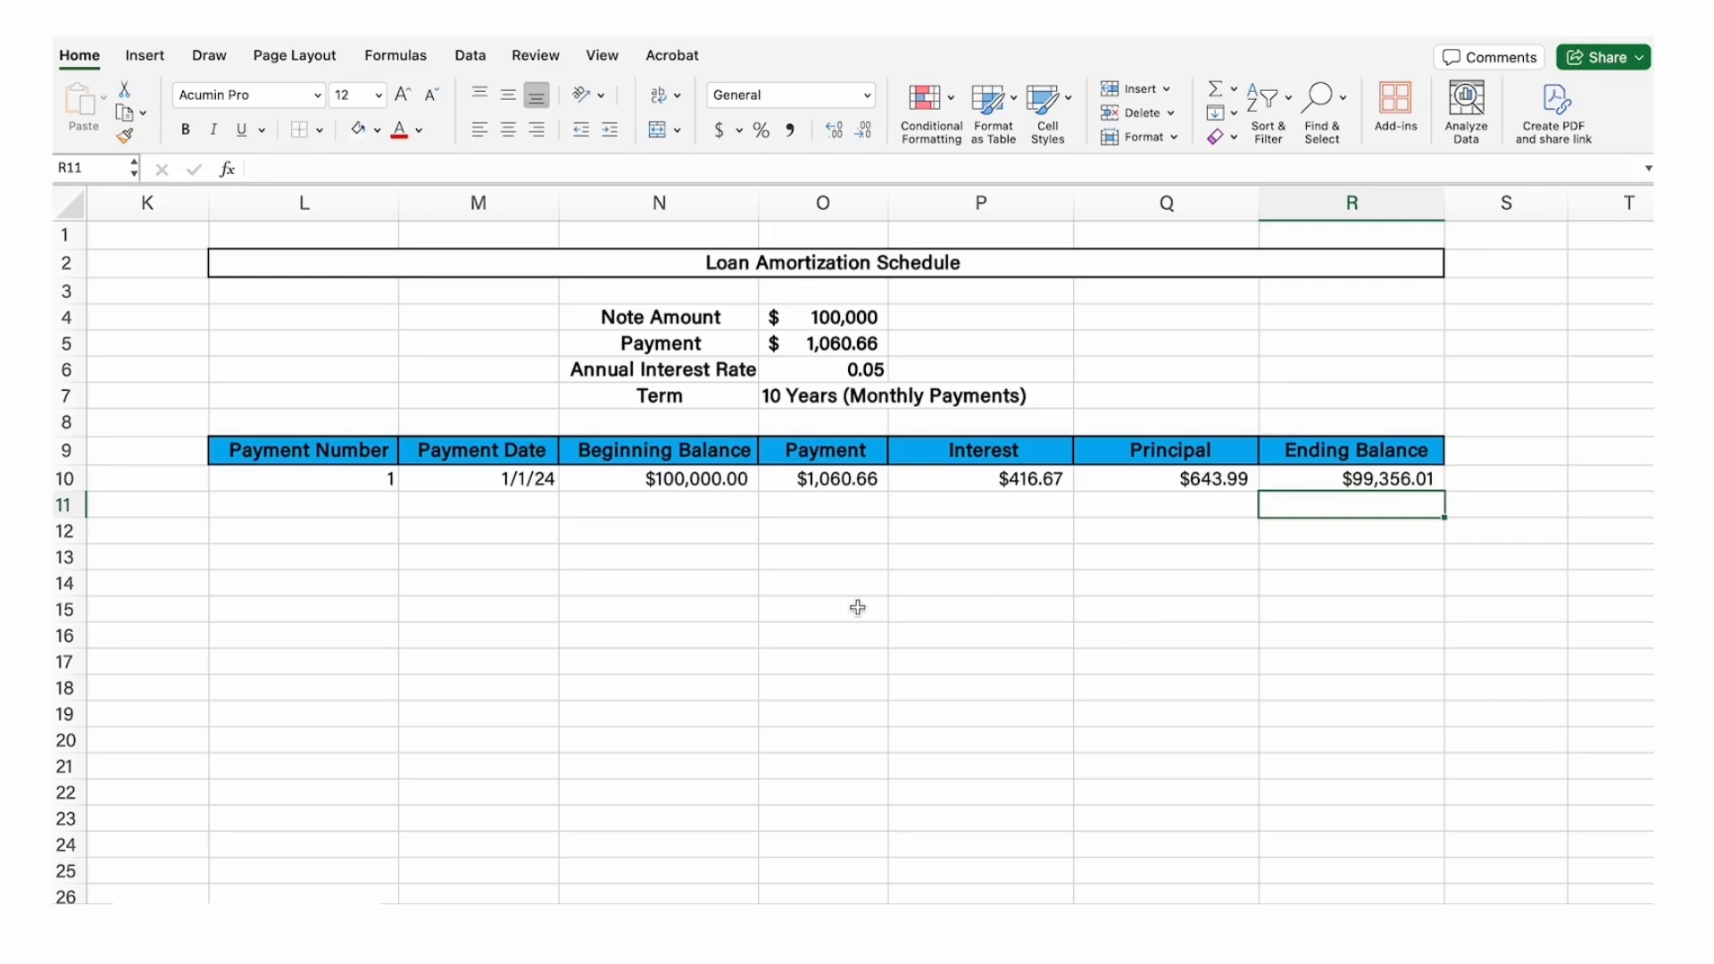
Step: Link N11 to =R10 so payment 2 begins at $99,356.01
{"action": "left_click", "coordinate": [714, 506]}
{"action": "type", "text": "="}
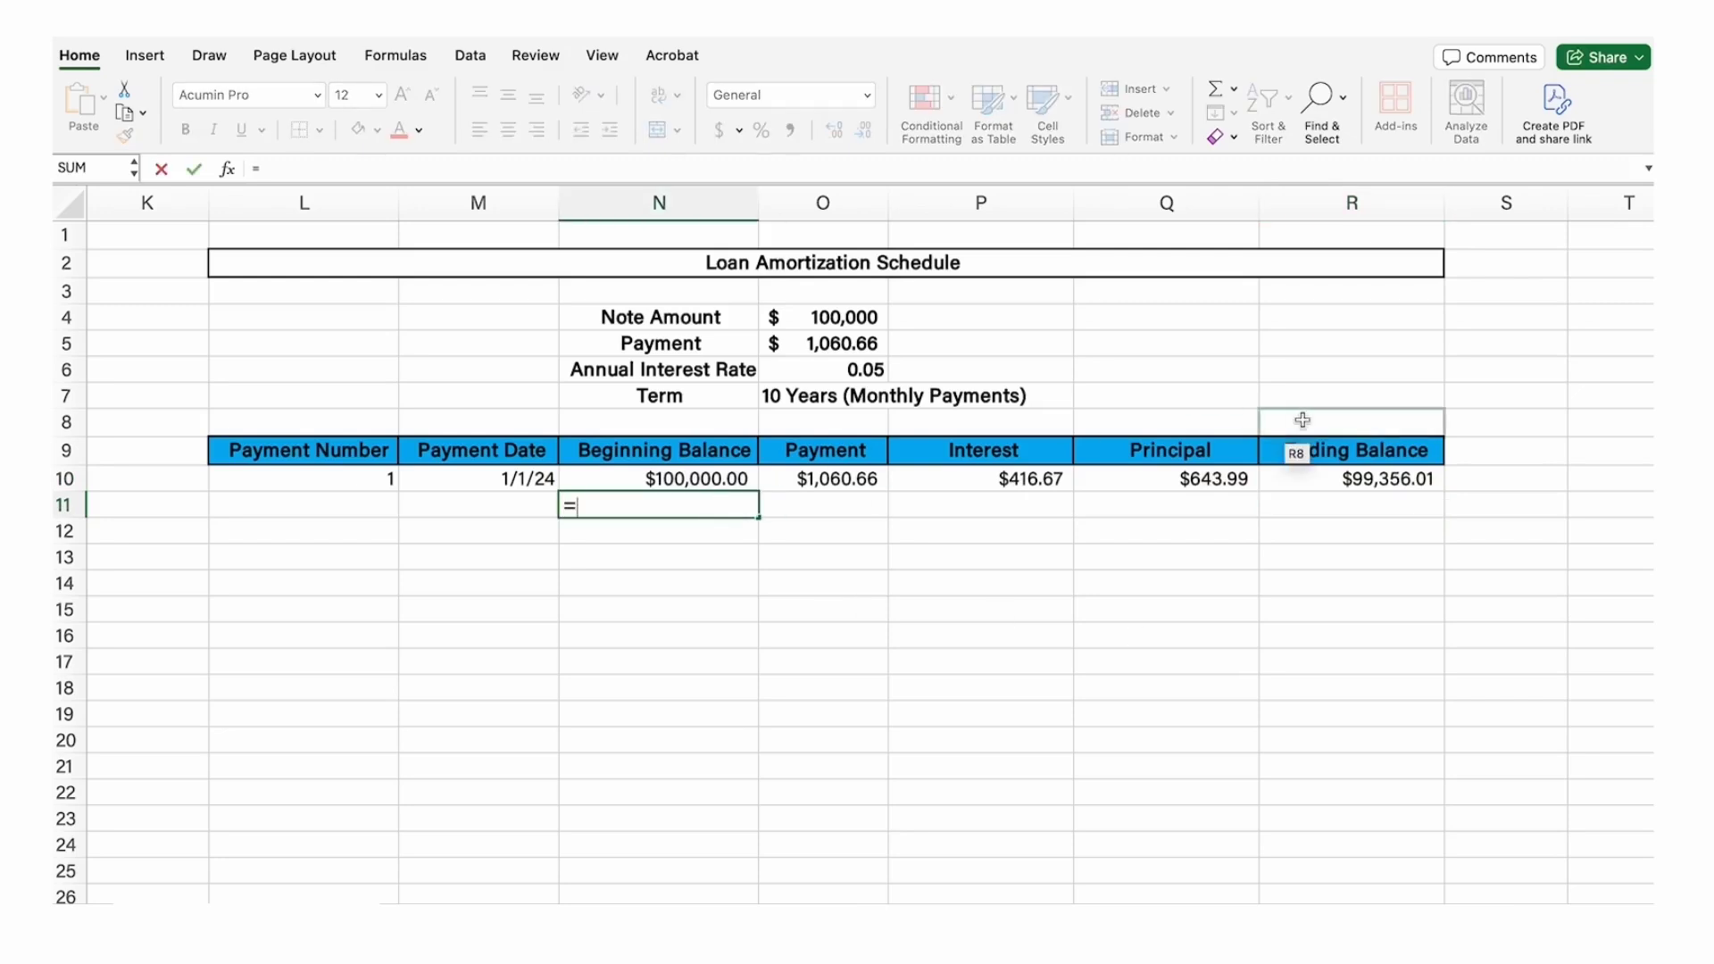
{"action": "left_click", "coordinate": [1323, 479]}
{"action": "key", "text": "Return"}
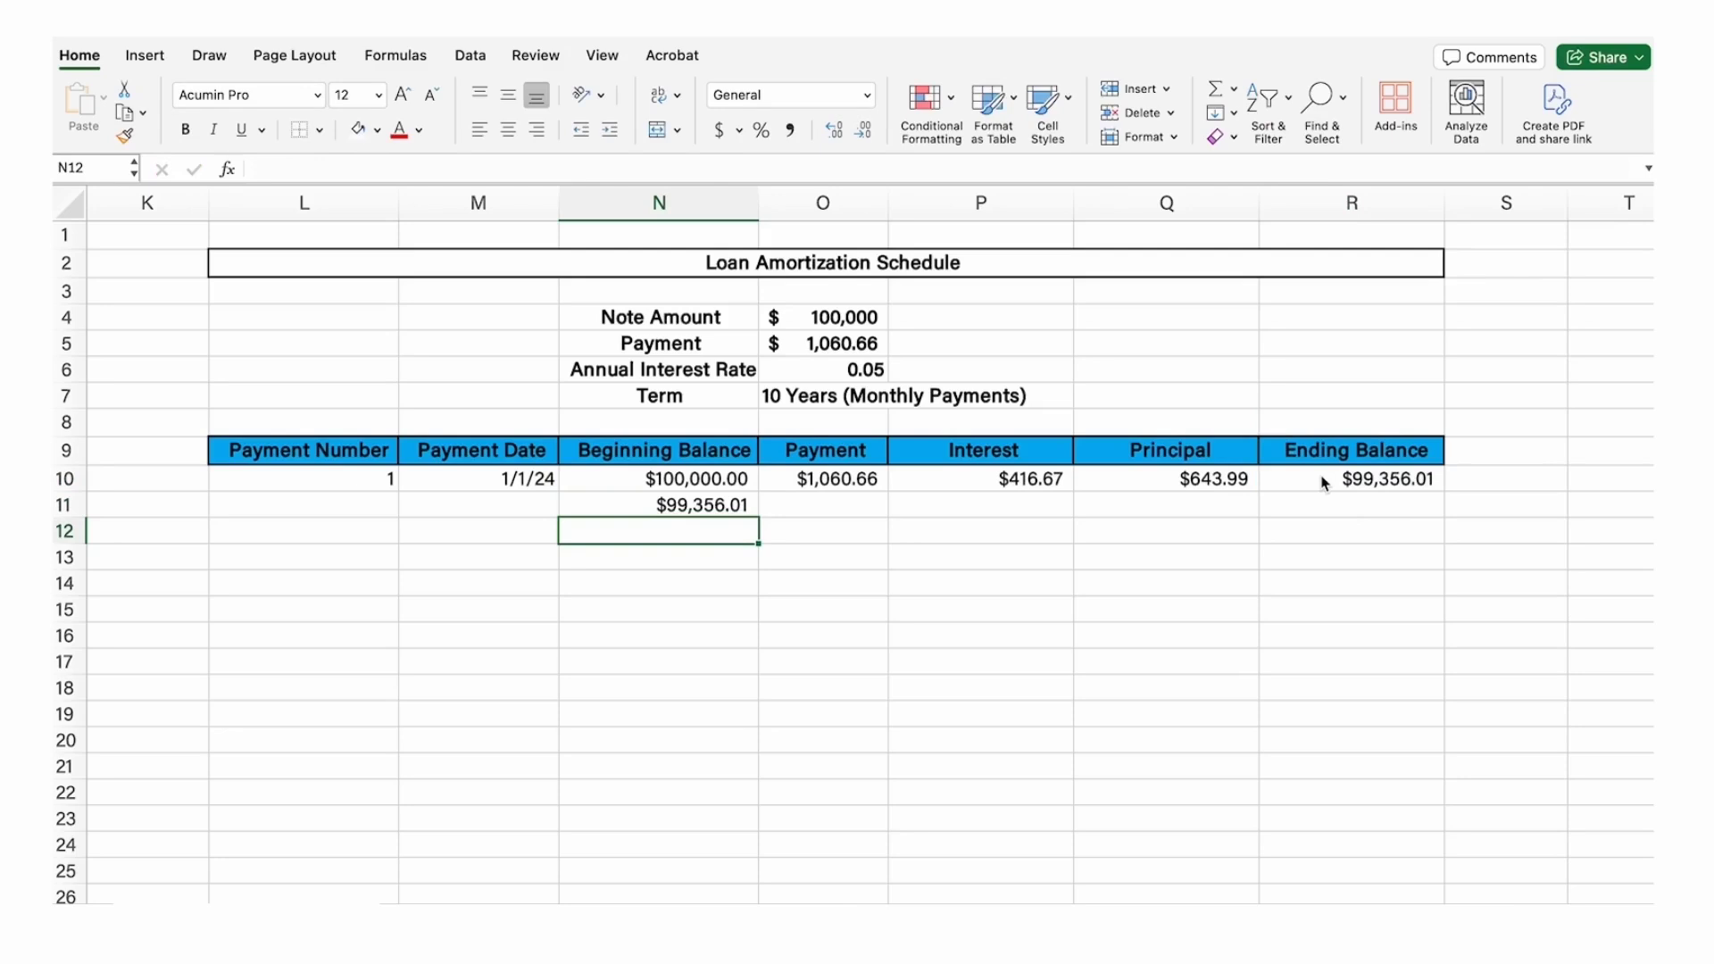
Step: Review the row 10 Payment, Interest, Principal and Ending Balance formulas
{"action": "left_click", "coordinate": [776, 482]}
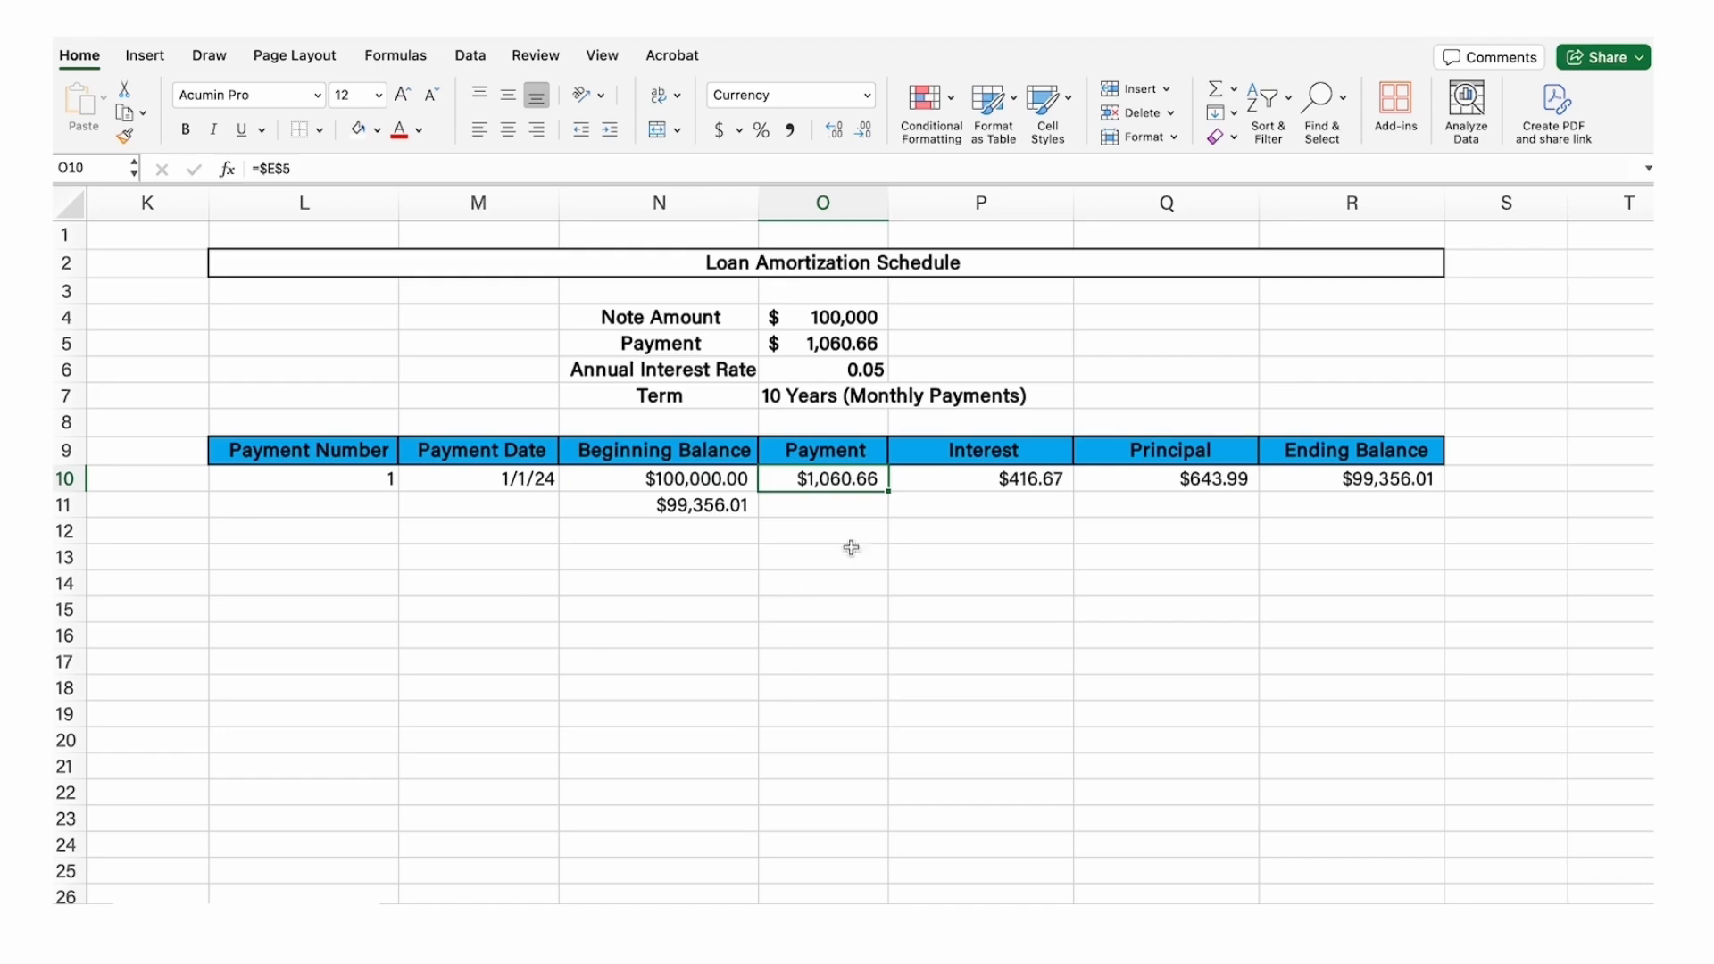
{"action": "left_click", "coordinate": [1008, 480]}
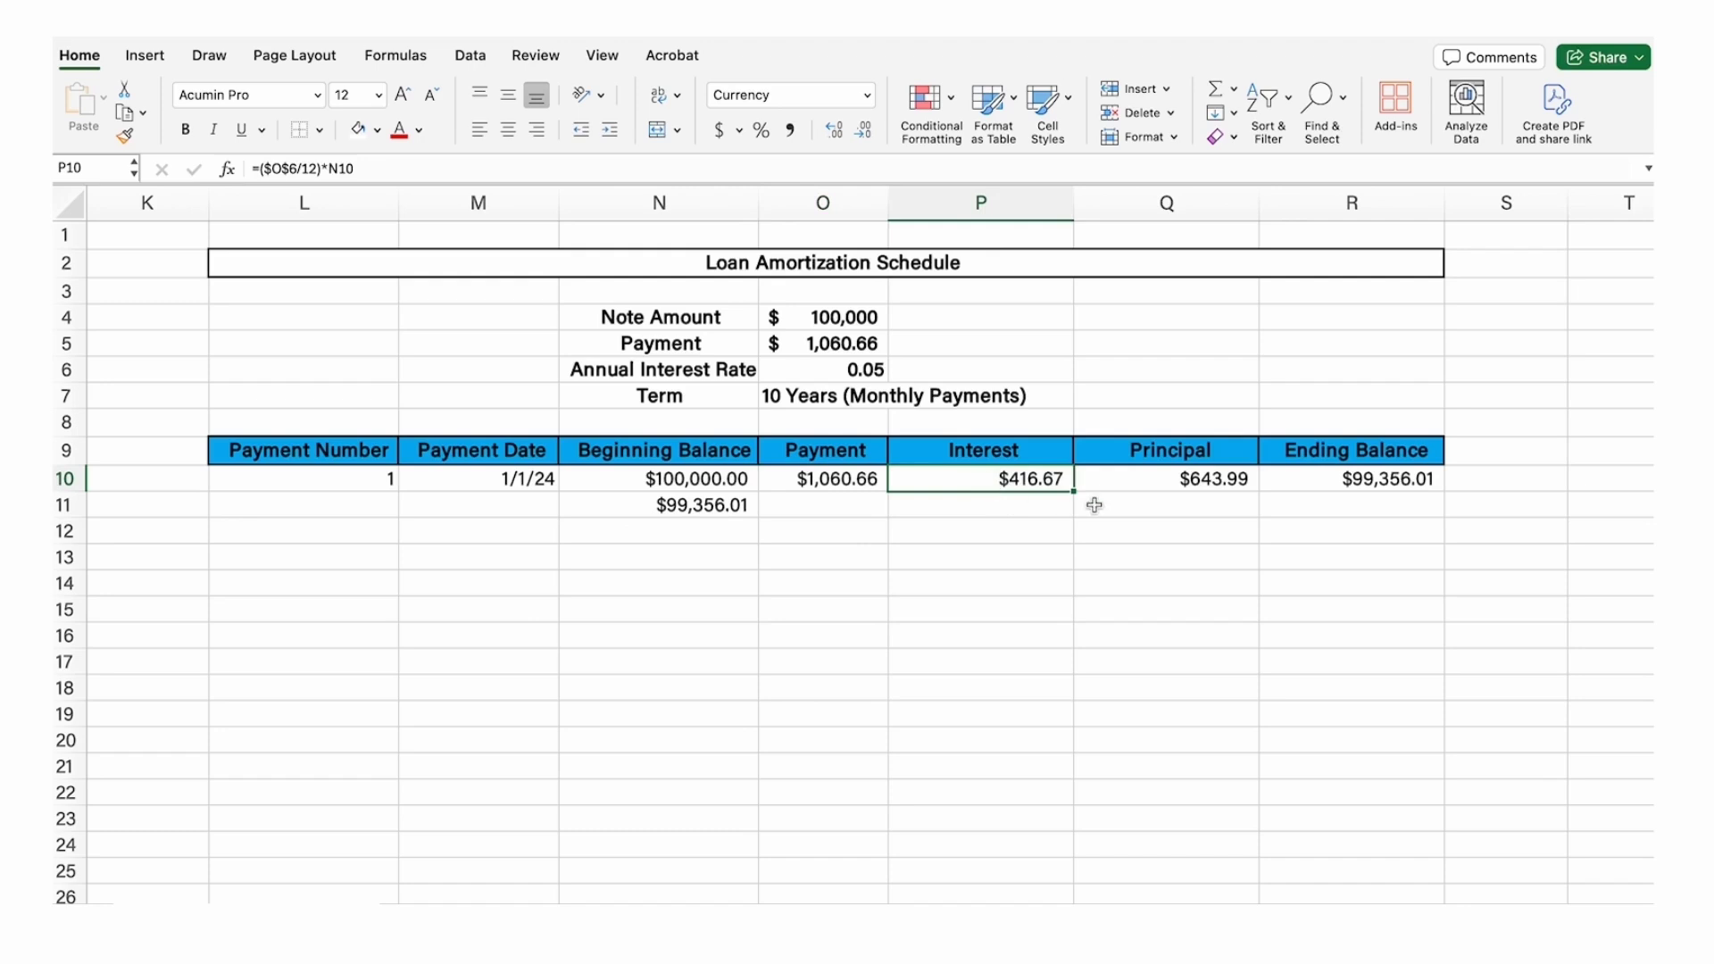
{"action": "left_click", "coordinate": [1160, 482]}
{"action": "left_click", "coordinate": [1338, 482]}
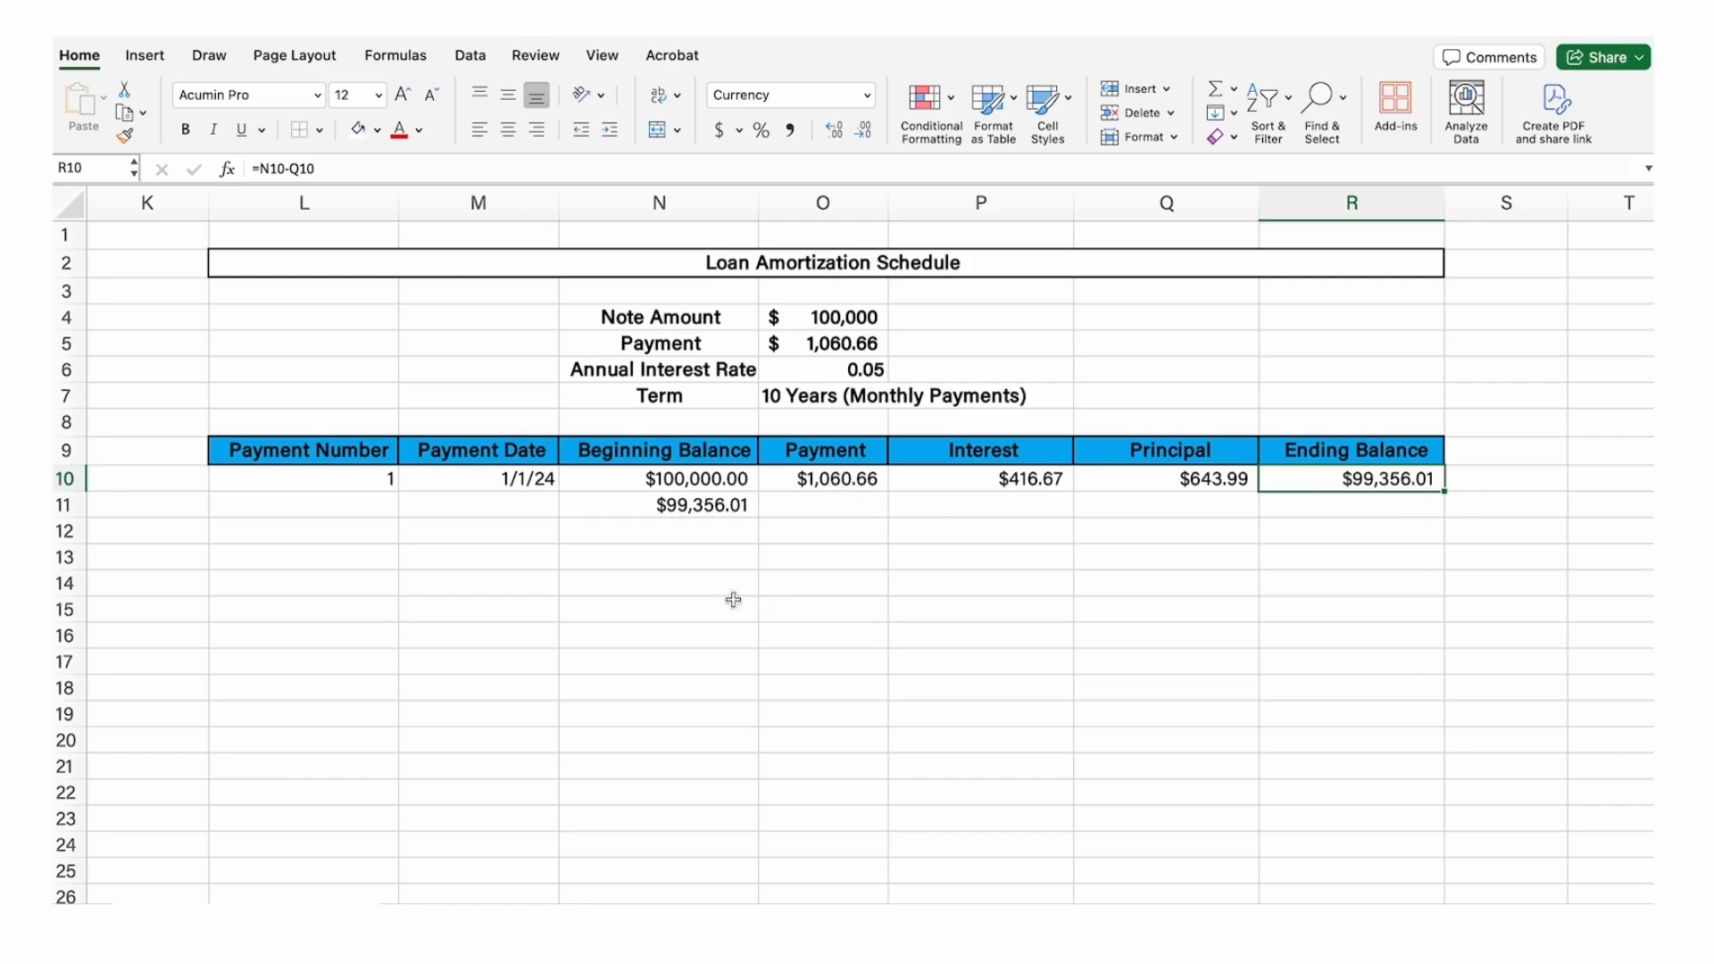
Step: Enter payment numbers 2 and 3 below 1, then fill the sequence down column L
{"action": "left_click_drag", "start_coordinate": [323, 477], "coordinate": [320, 583]}
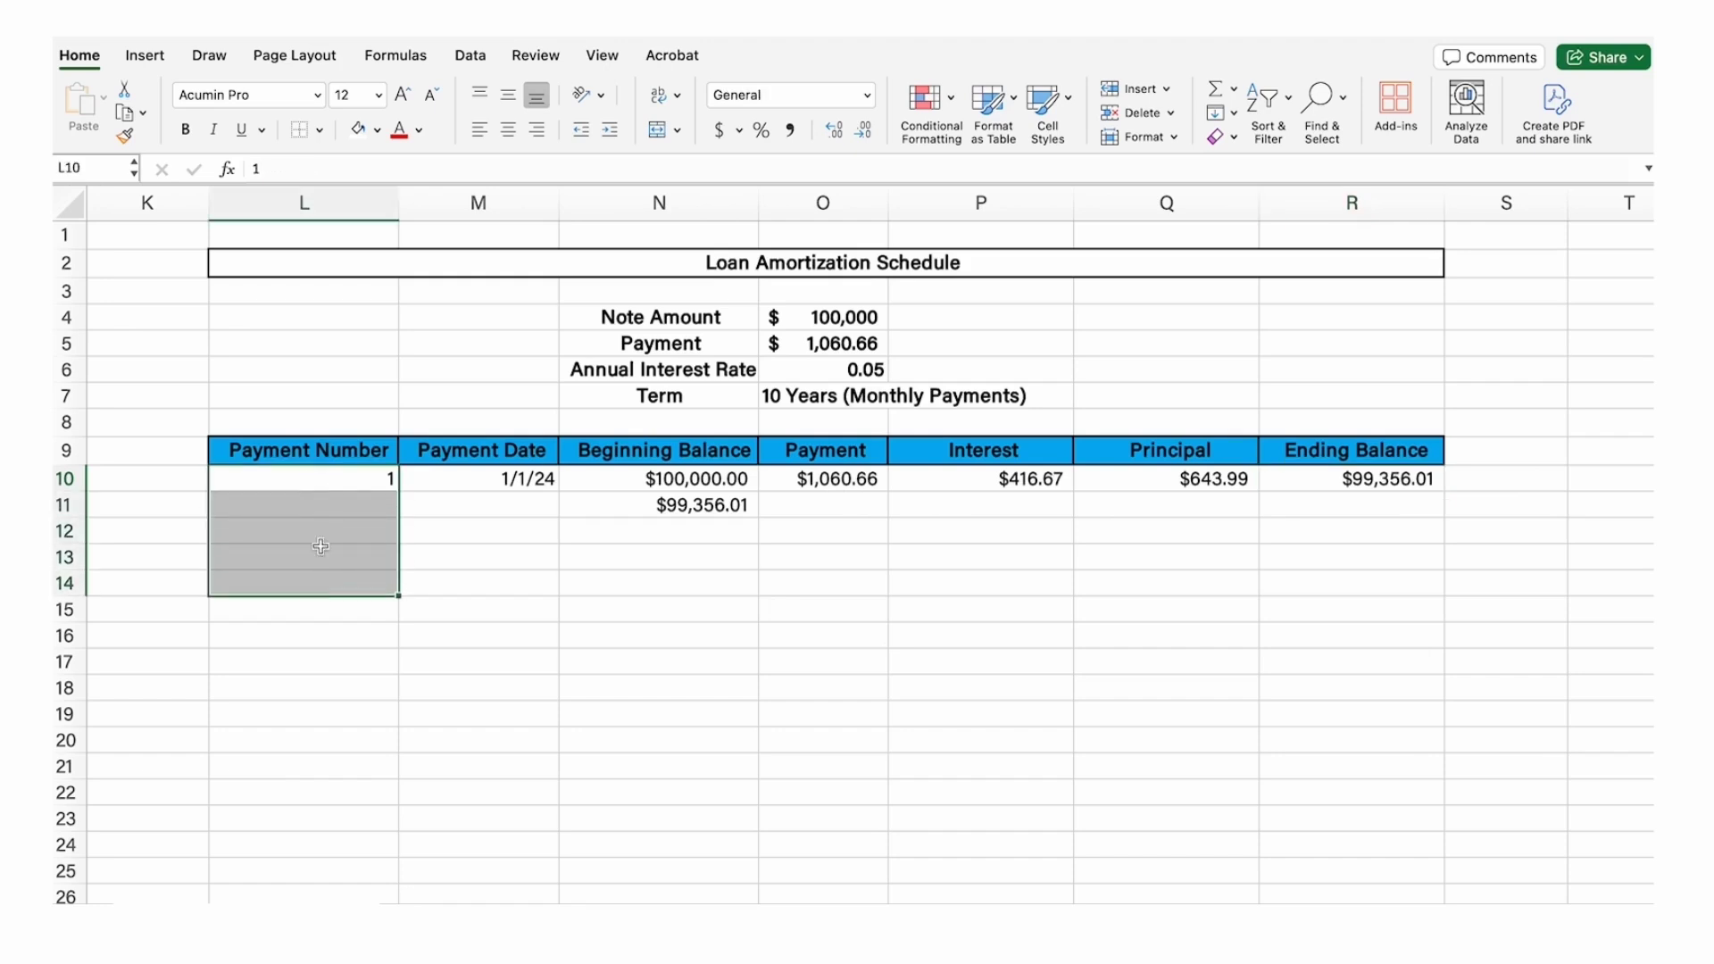
{"action": "left_click", "coordinate": [320, 506]}
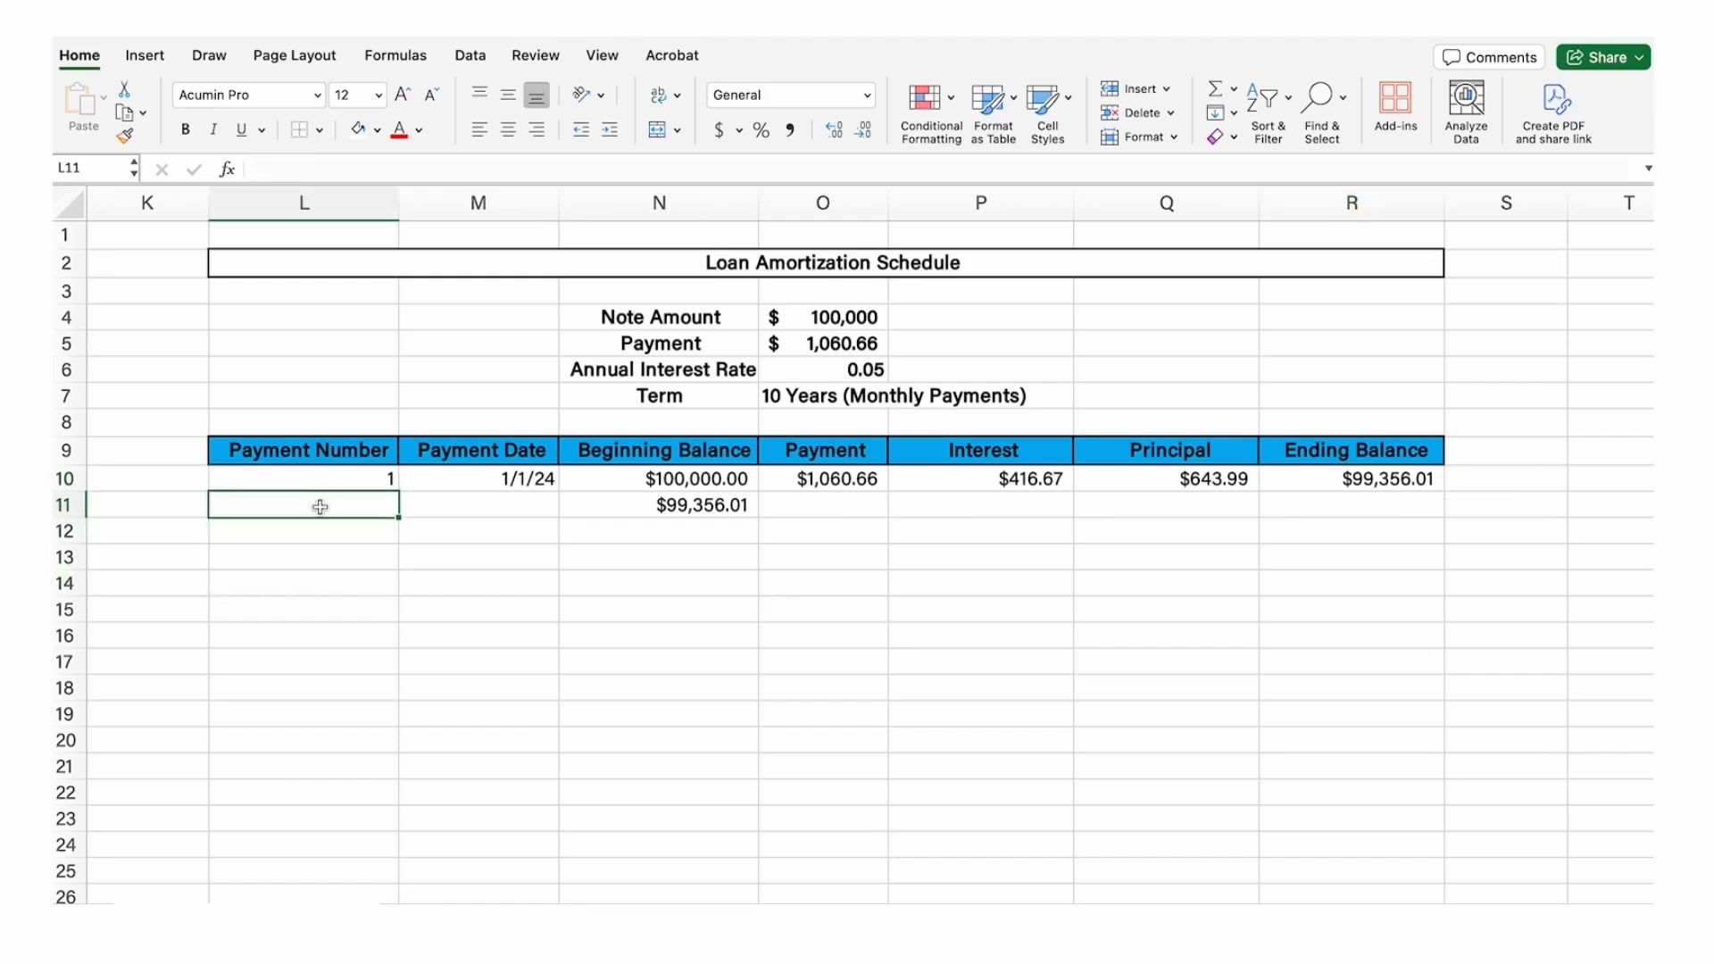
{"action": "type", "text": "2"}
{"action": "key", "text": "Return"}
{"action": "type", "text": "3"}
{"action": "key", "text": "Return"}
{"action": "left_click_drag", "start_coordinate": [318, 479], "coordinate": [330, 527]}
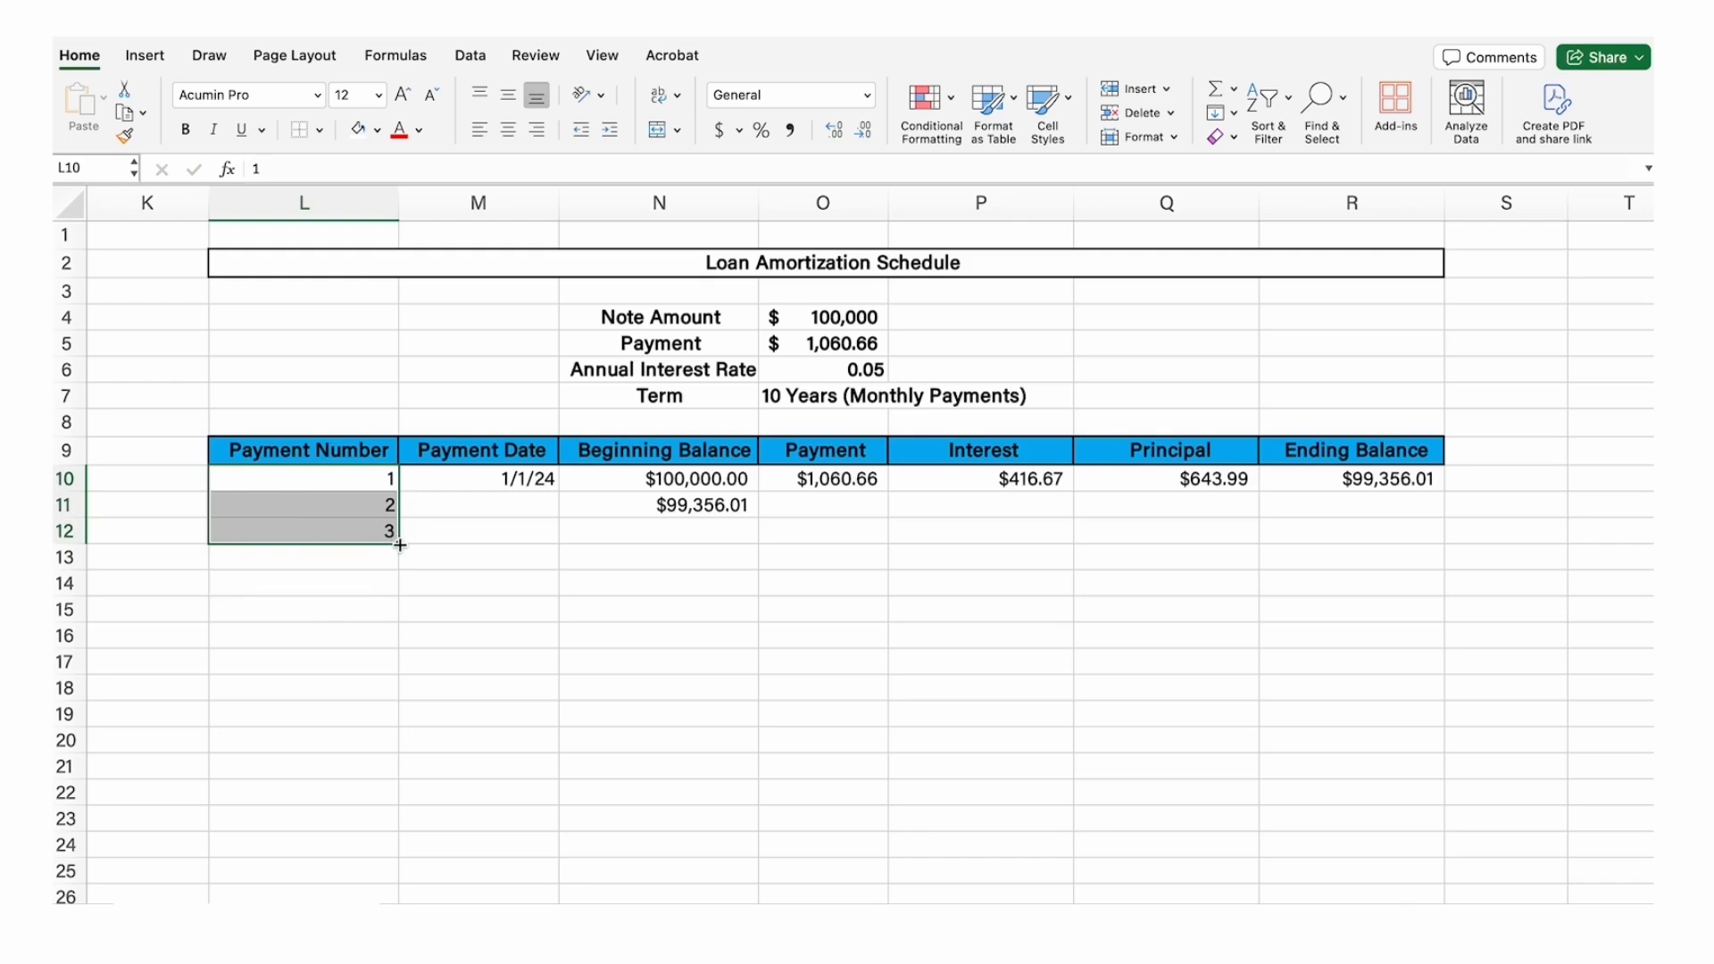
{"action": "left_click_drag", "start_coordinate": [399, 544], "coordinate": [392, 892]}
Step: Enter 2/1/24 and 3/1/24 and fill the monthly dates down the Payment Date column
{"action": "scroll", "coordinate": [566, 500], "scroll_direction": "up", "scroll_amount": 15}
{"action": "left_click", "coordinate": [500, 505]}
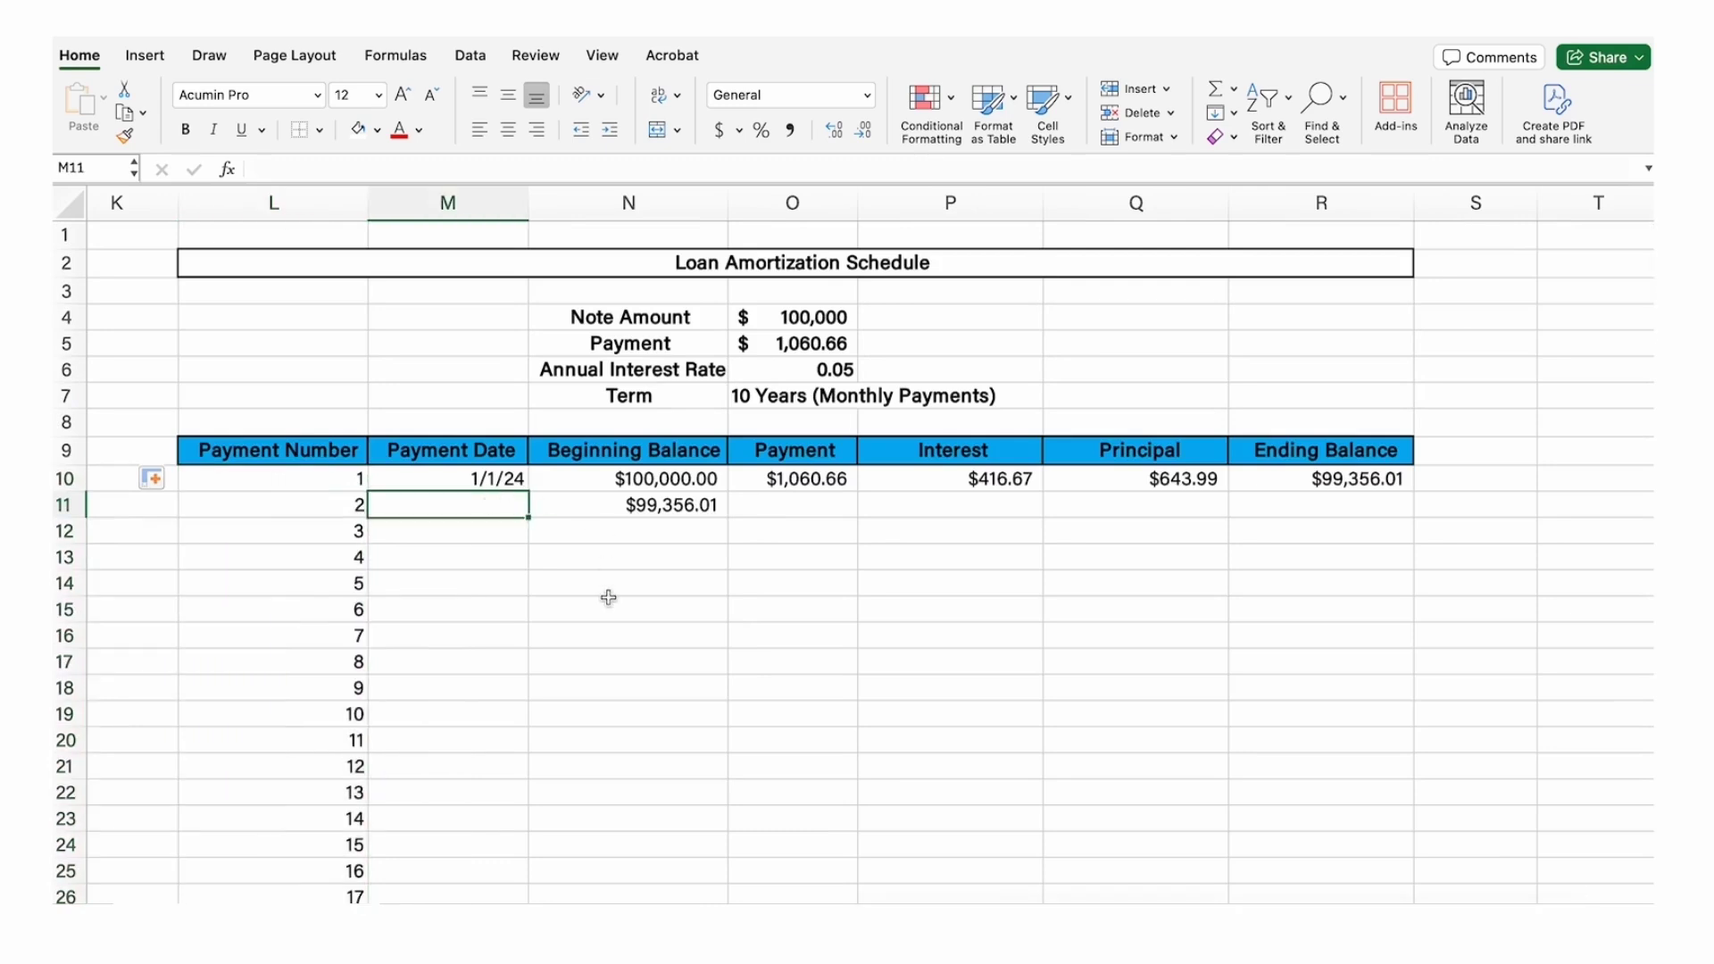
{"action": "type", "text": "2/1/24"}
{"action": "key", "text": "Return"}
{"action": "type", "text": "3/1/24"}
{"action": "key", "text": "Return"}
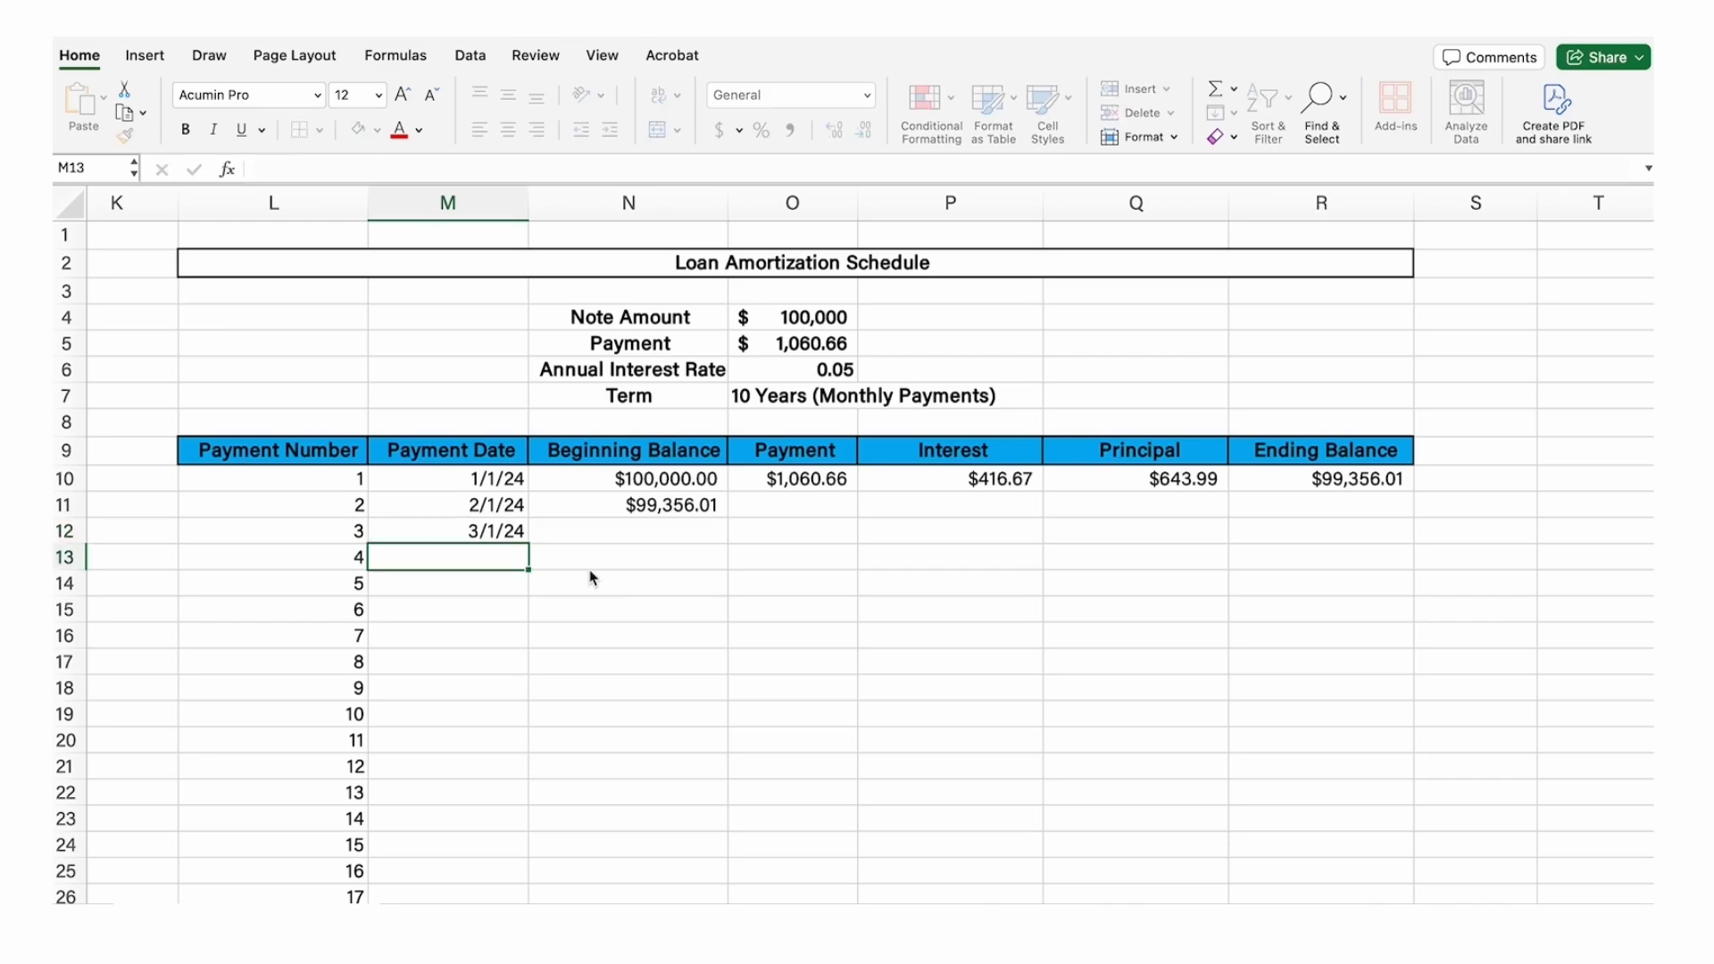
{"action": "left_click_drag", "start_coordinate": [452, 478], "coordinate": [496, 928]}
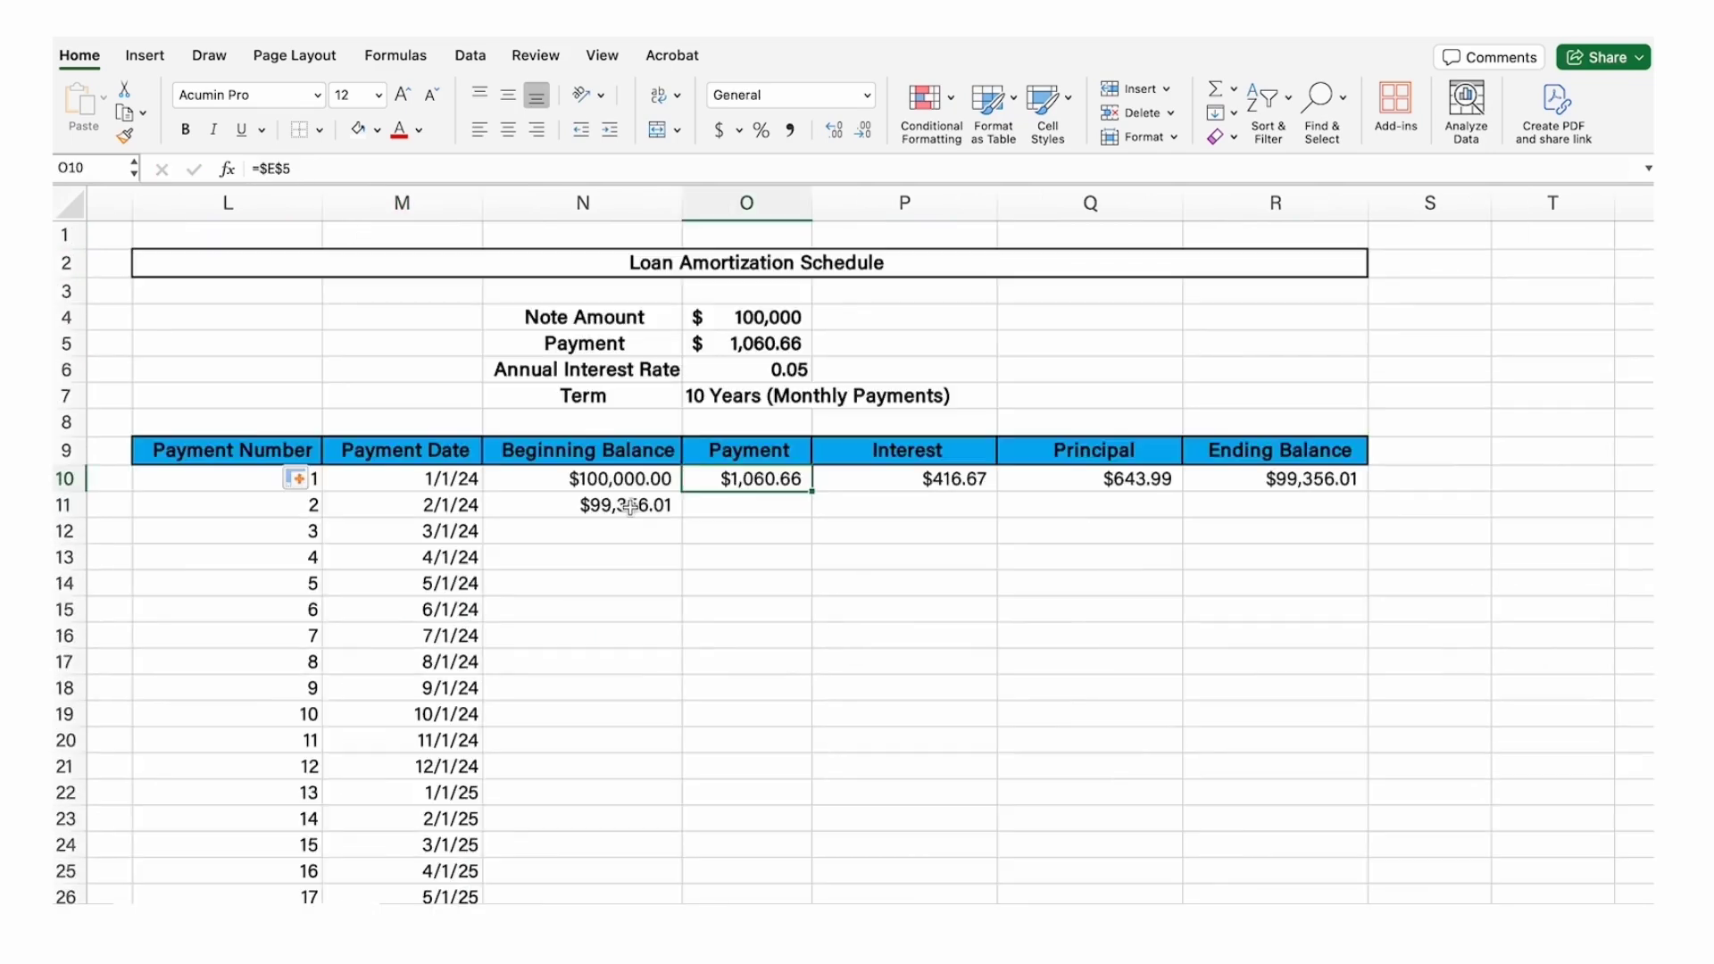
Step: Copy the $1,060.66 payment formula from O10 down the Payment column
{"action": "key", "text": "super+c"}
{"action": "key", "text": "Down"}
{"action": "key", "text": "super+v"}
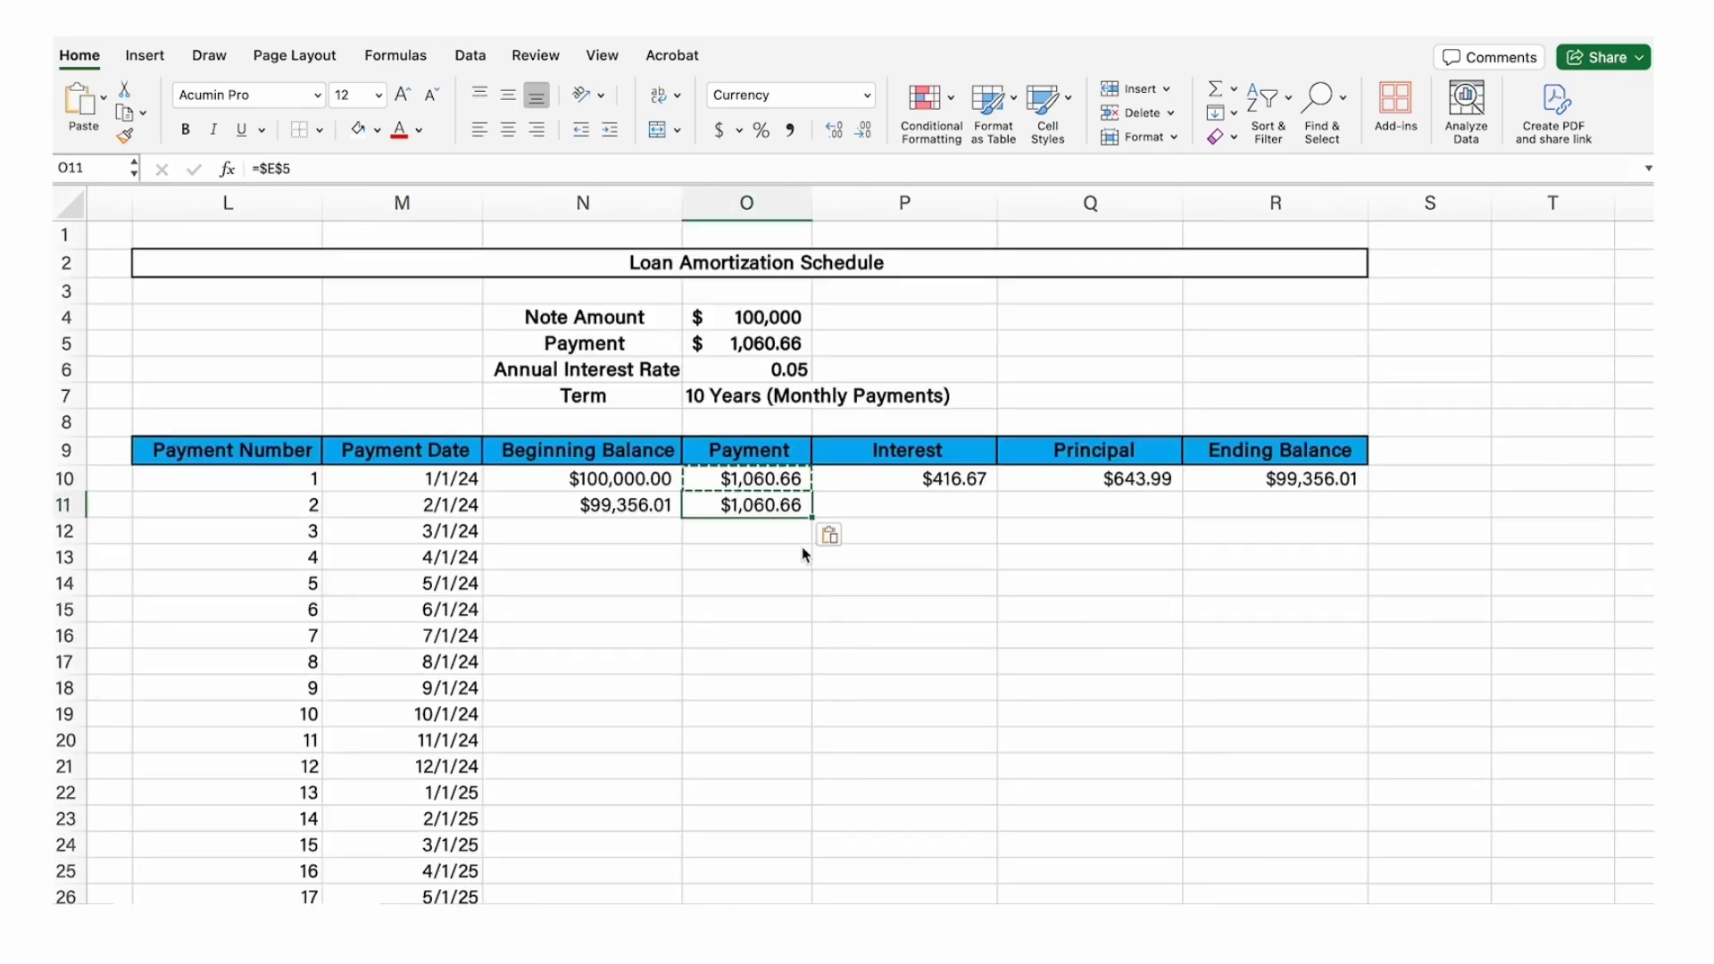
{"action": "left_click", "coordinate": [767, 479]}
{"action": "left_click_drag", "start_coordinate": [813, 490], "coordinate": [813, 510]}
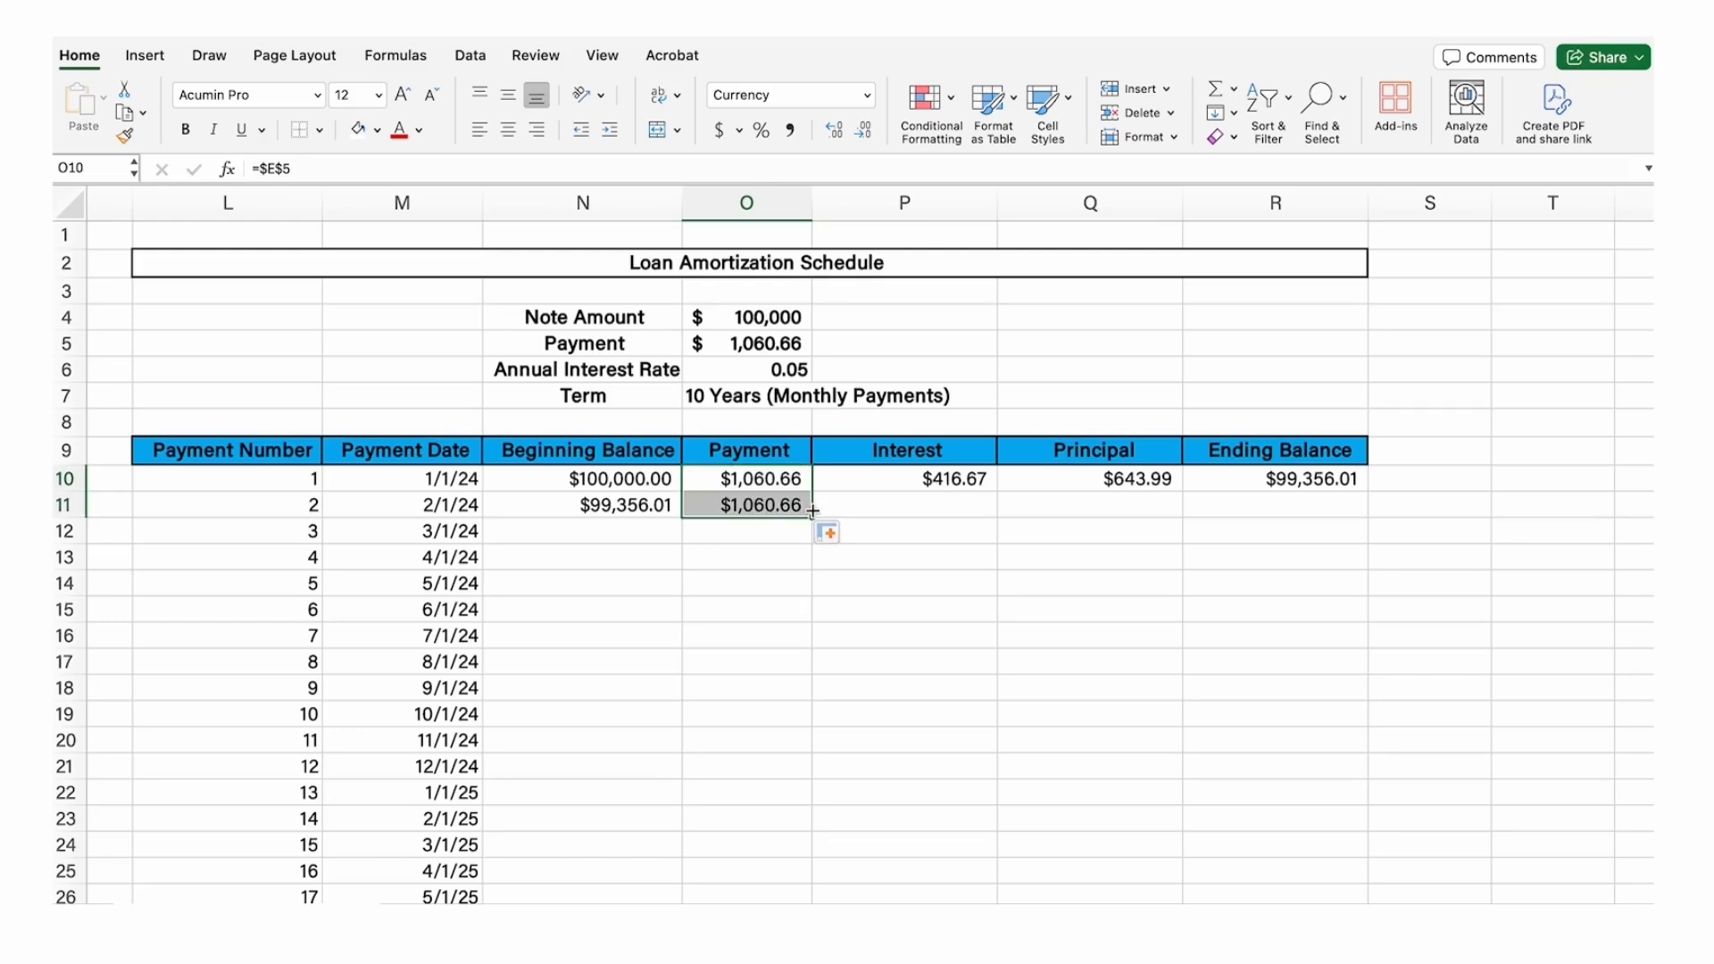
{"action": "left_click", "coordinate": [772, 480]}
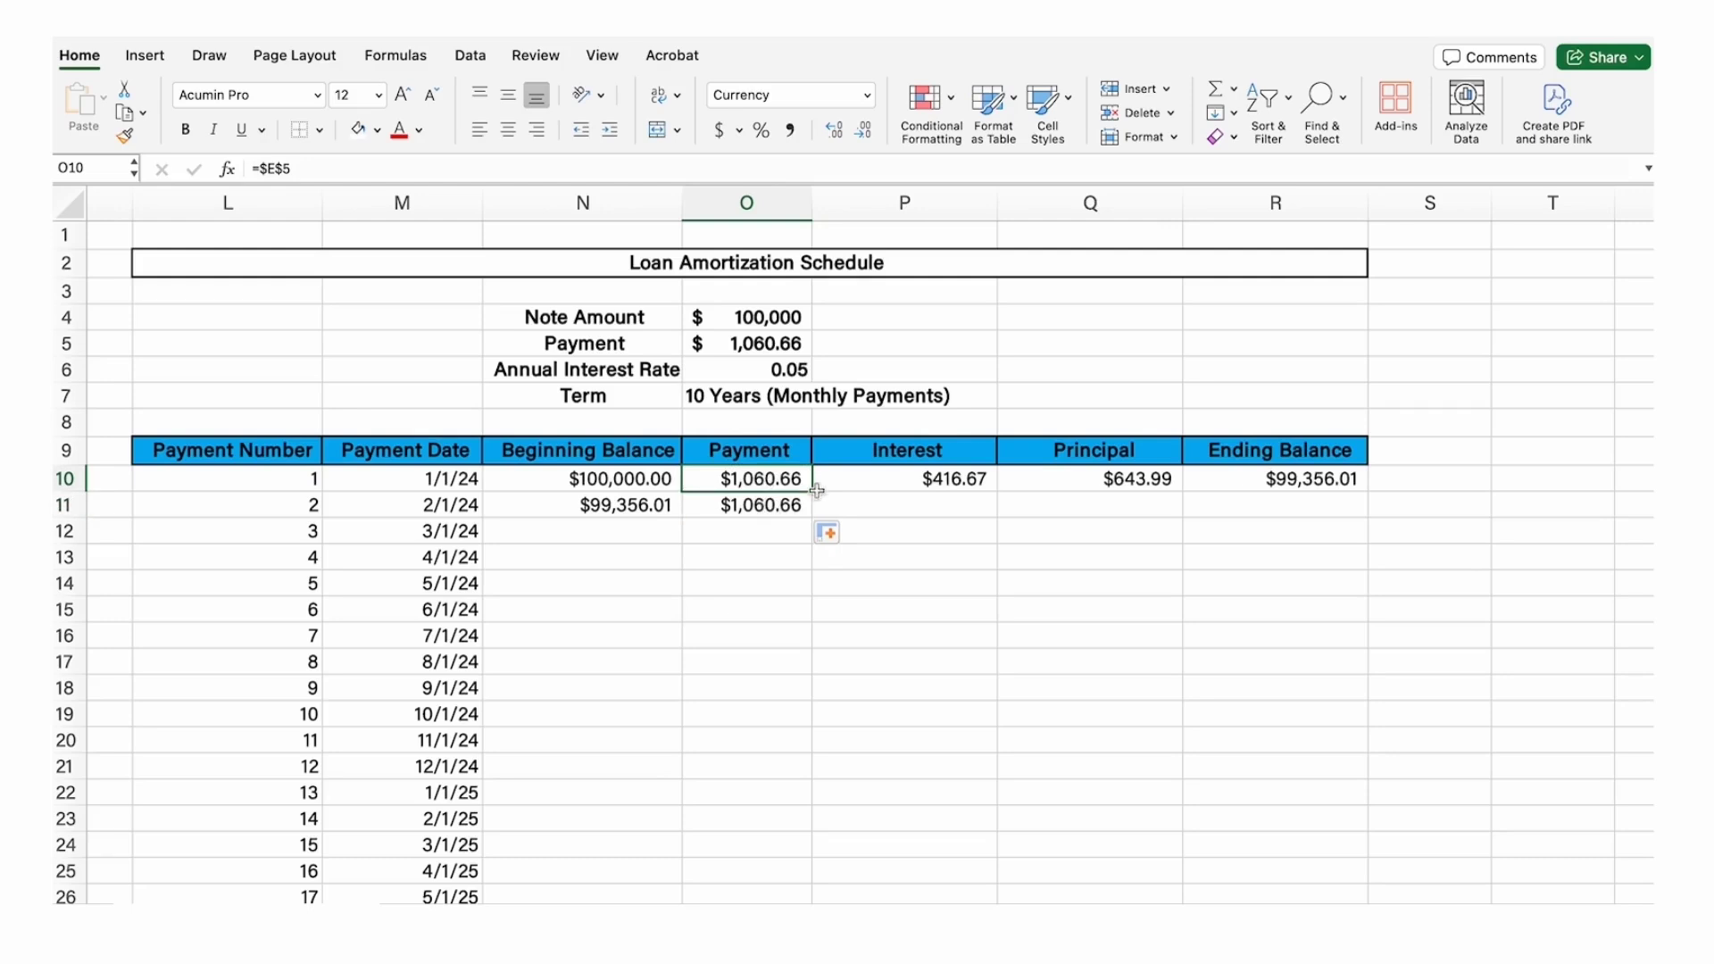
{"action": "left_click_drag", "start_coordinate": [814, 490], "coordinate": [794, 906]}
Step: Fill the row 10 Interest, Principal and Ending Balance formulas down every payment row
{"action": "scroll", "coordinate": [875, 480], "scroll_direction": "up", "scroll_amount": 5}
{"action": "left_click", "coordinate": [874, 480]}
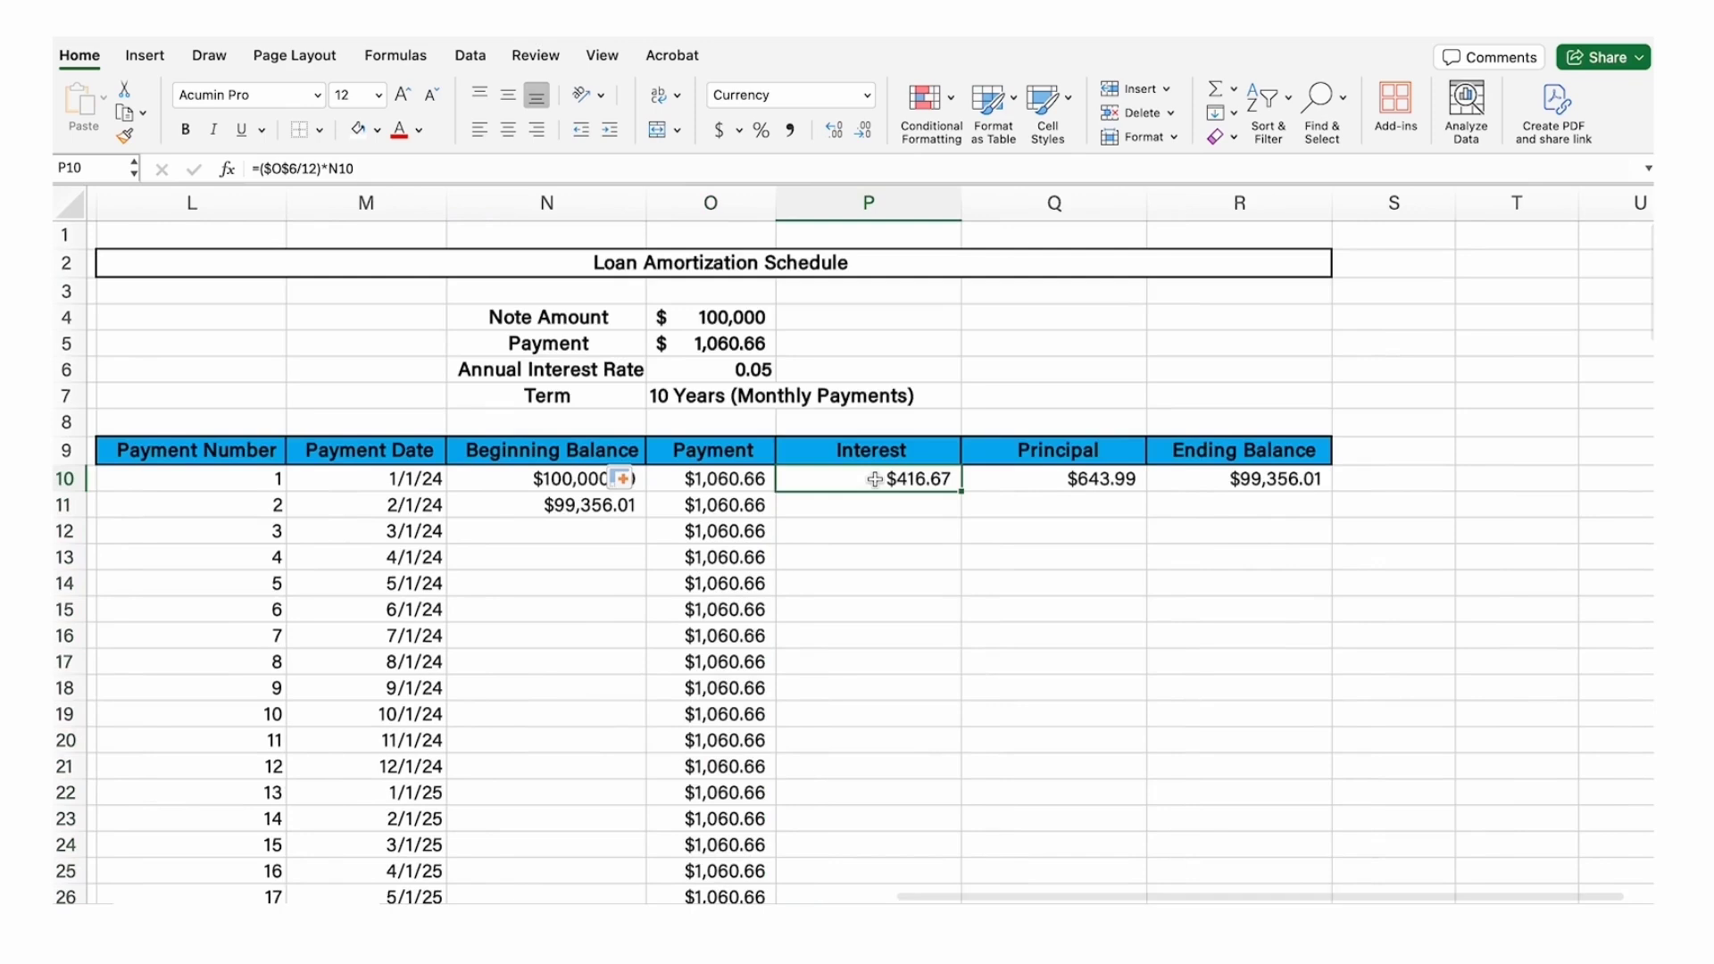
{"action": "left_click", "coordinate": [1014, 482]}
{"action": "left_click", "coordinate": [1184, 479]}
{"action": "left_click", "coordinate": [828, 483]}
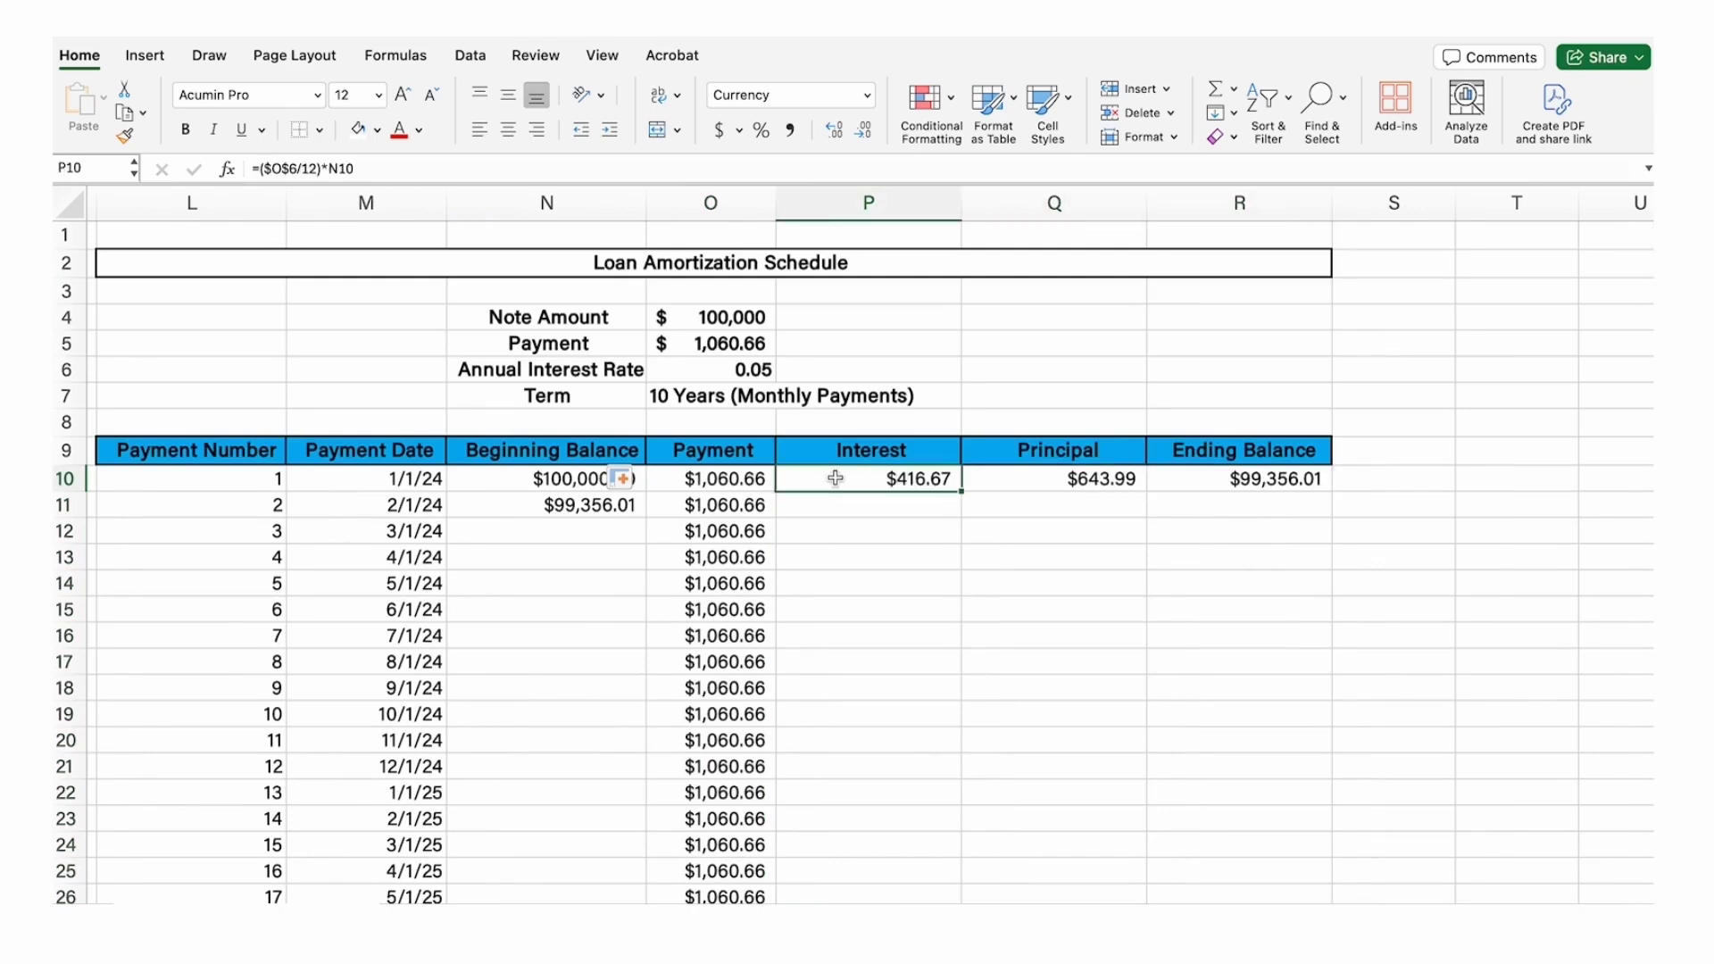
{"action": "left_click", "coordinate": [1242, 482], "text": "shift"}
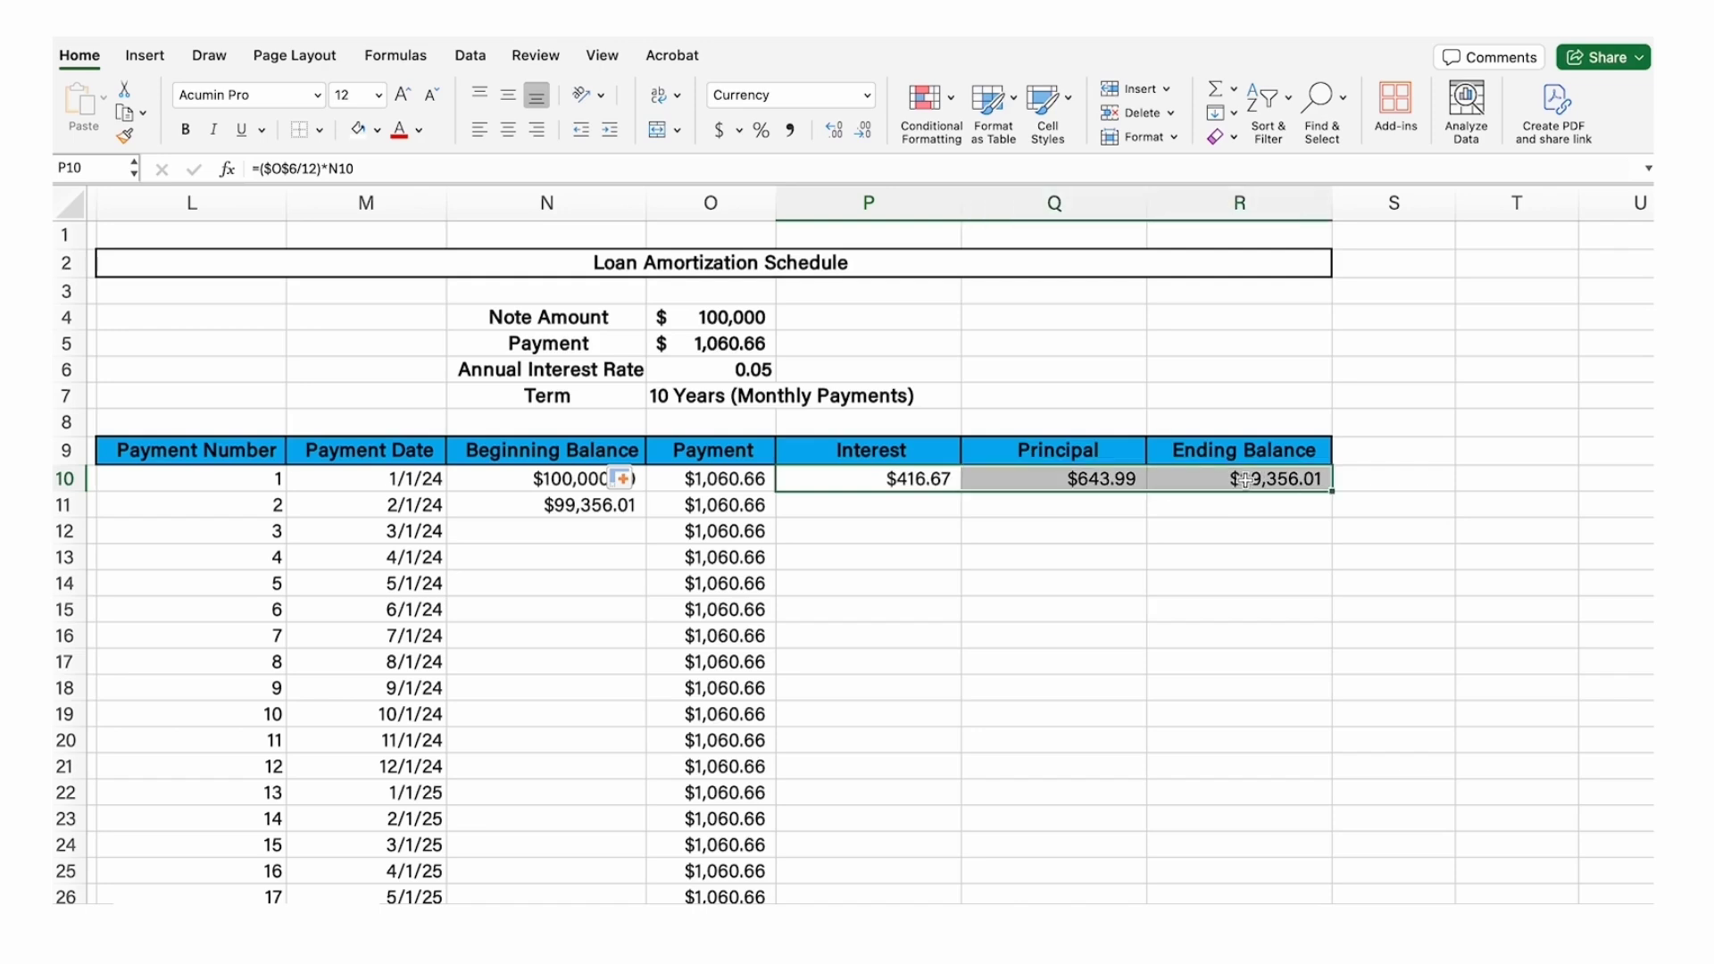
{"action": "left_click_drag", "start_coordinate": [1334, 492], "coordinate": [1311, 897]}
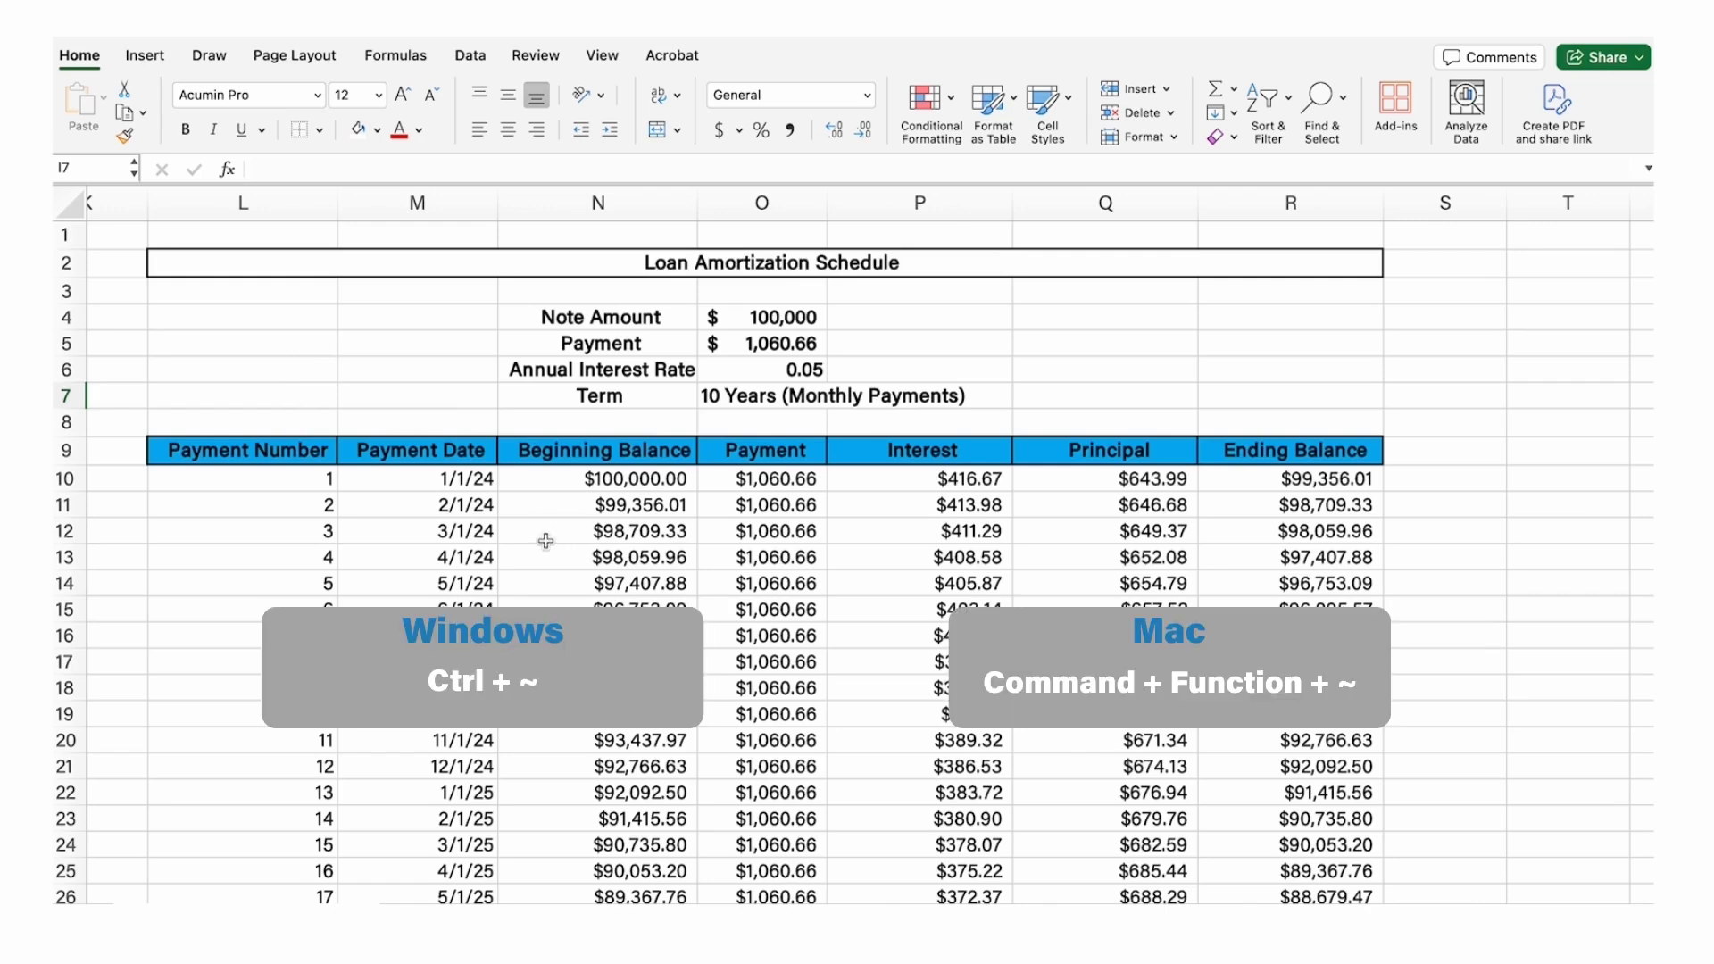
{"action": "key", "text": "ctrl+grave"}
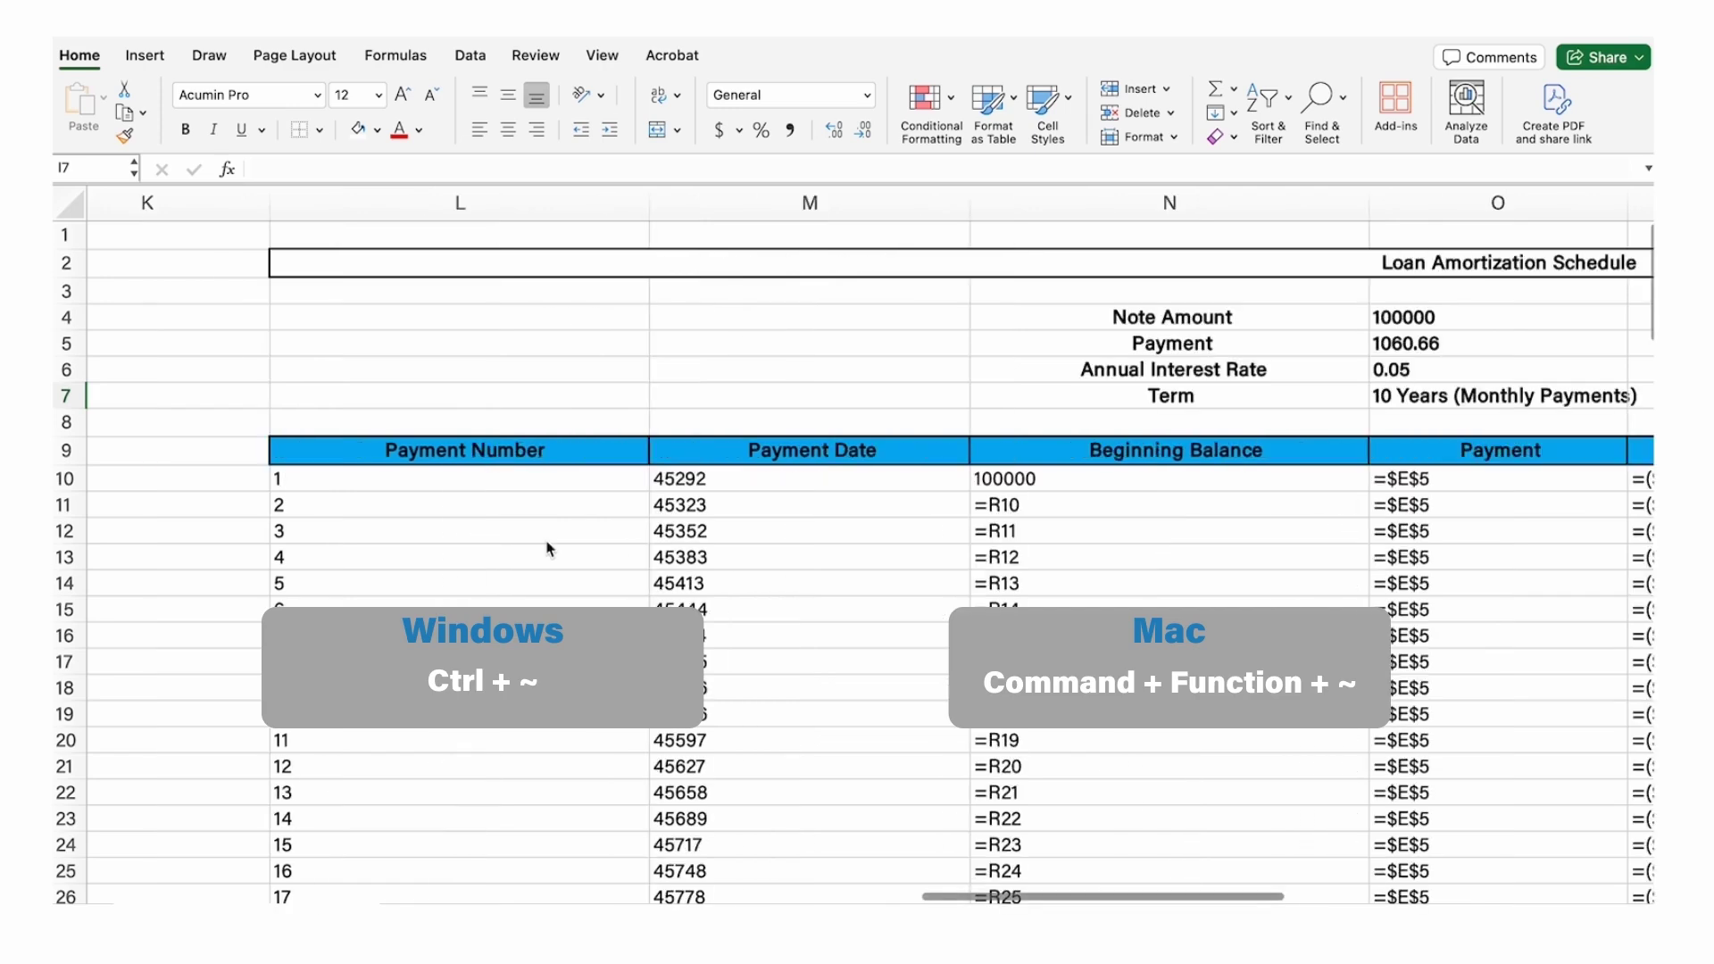
{"action": "scroll", "coordinate": [549, 548], "scroll_direction": "right", "scroll_amount": 10}
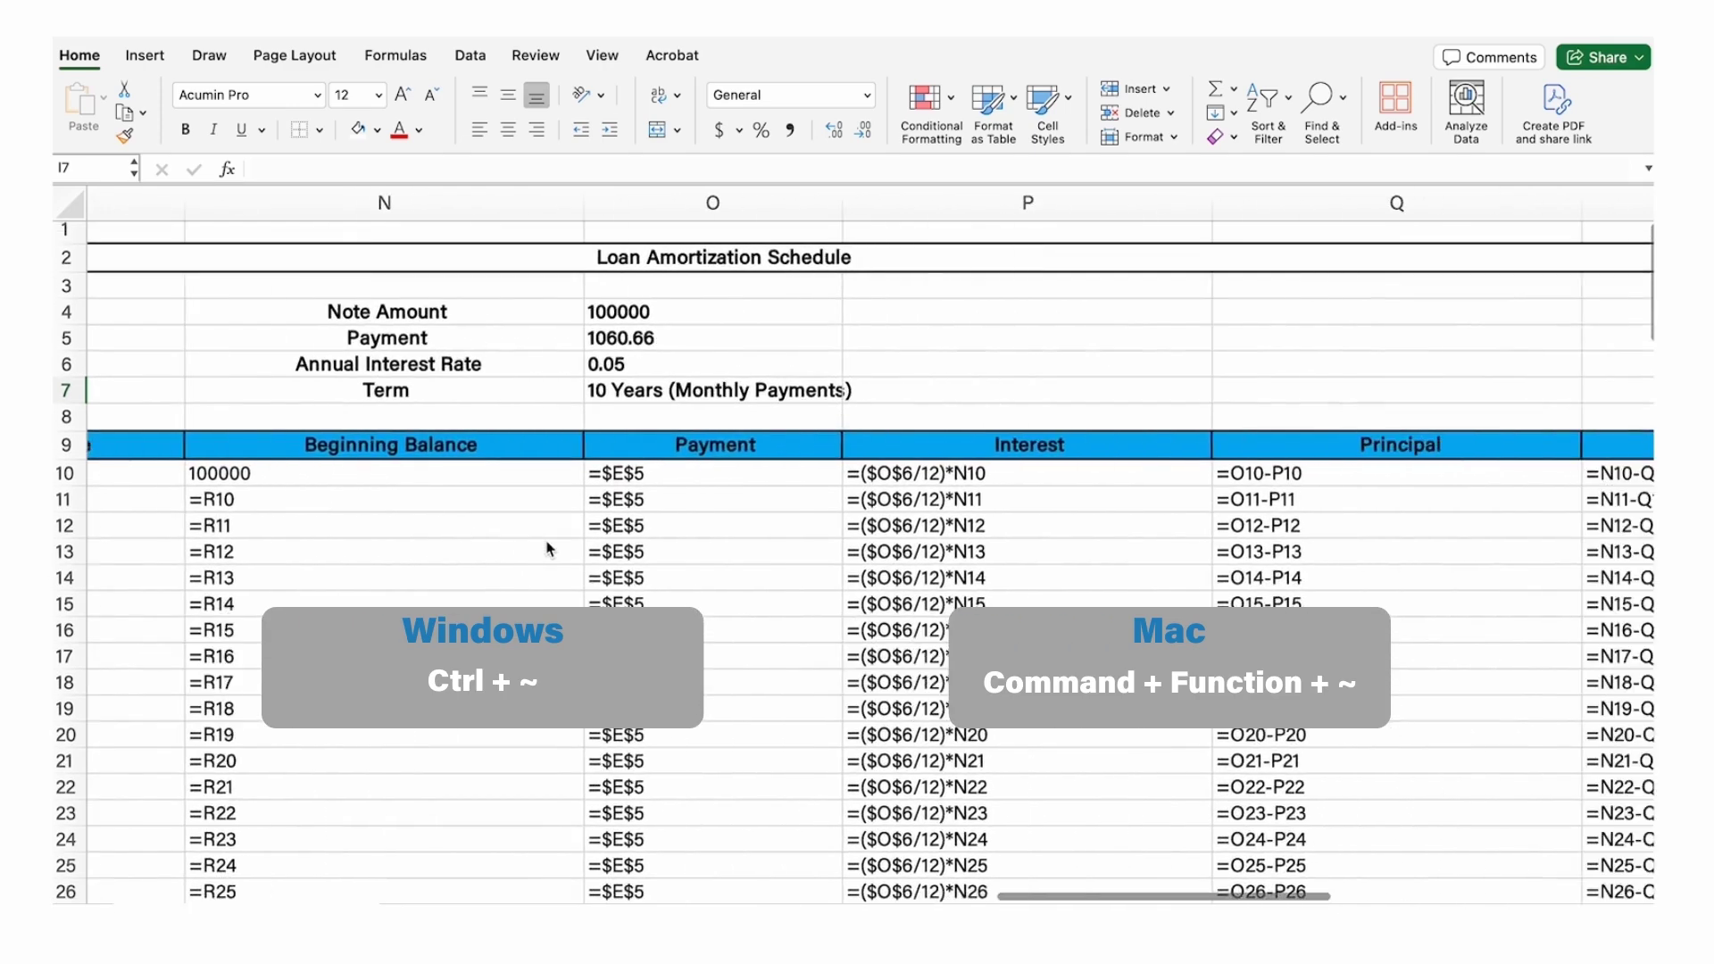
{"action": "scroll", "coordinate": [548, 548], "scroll_direction": "right", "scroll_amount": 2}
{"action": "scroll", "coordinate": [549, 548], "scroll_direction": "down", "scroll_amount": 1}
{"action": "scroll", "coordinate": [548, 547], "scroll_direction": "down", "scroll_amount": 5}
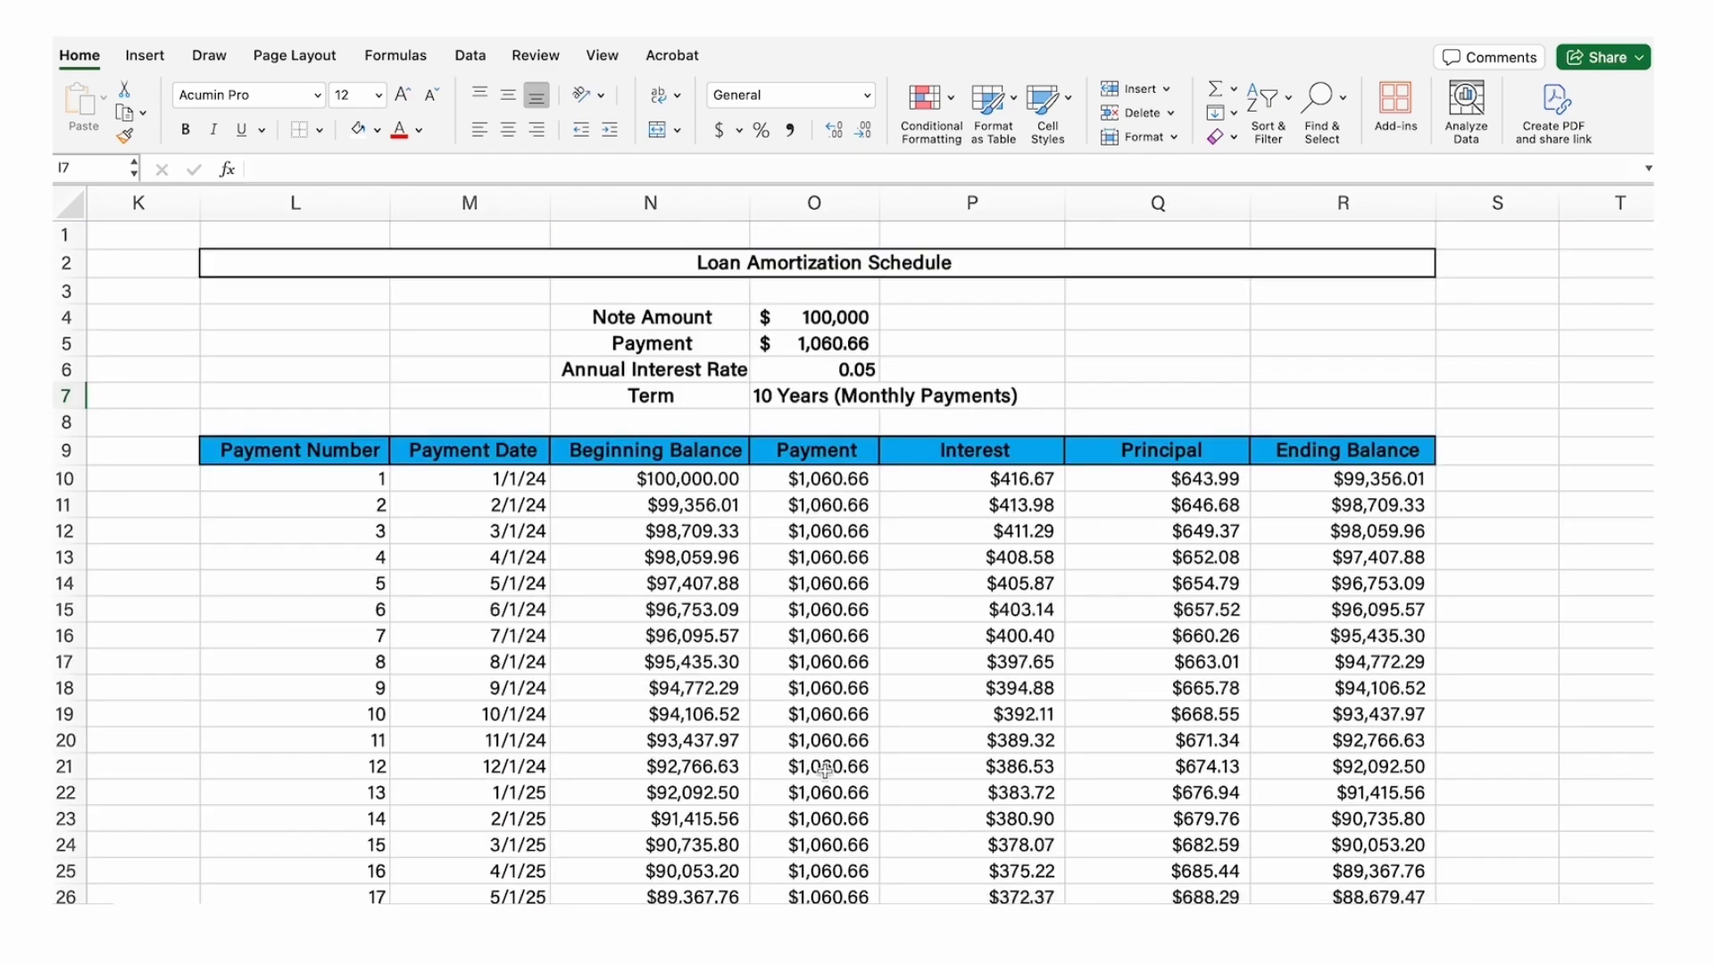
{"action": "scroll", "coordinate": [952, 555], "scroll_direction": "down", "scroll_amount": 12}
{"action": "scroll", "coordinate": [952, 555], "scroll_direction": "down", "scroll_amount": 20}
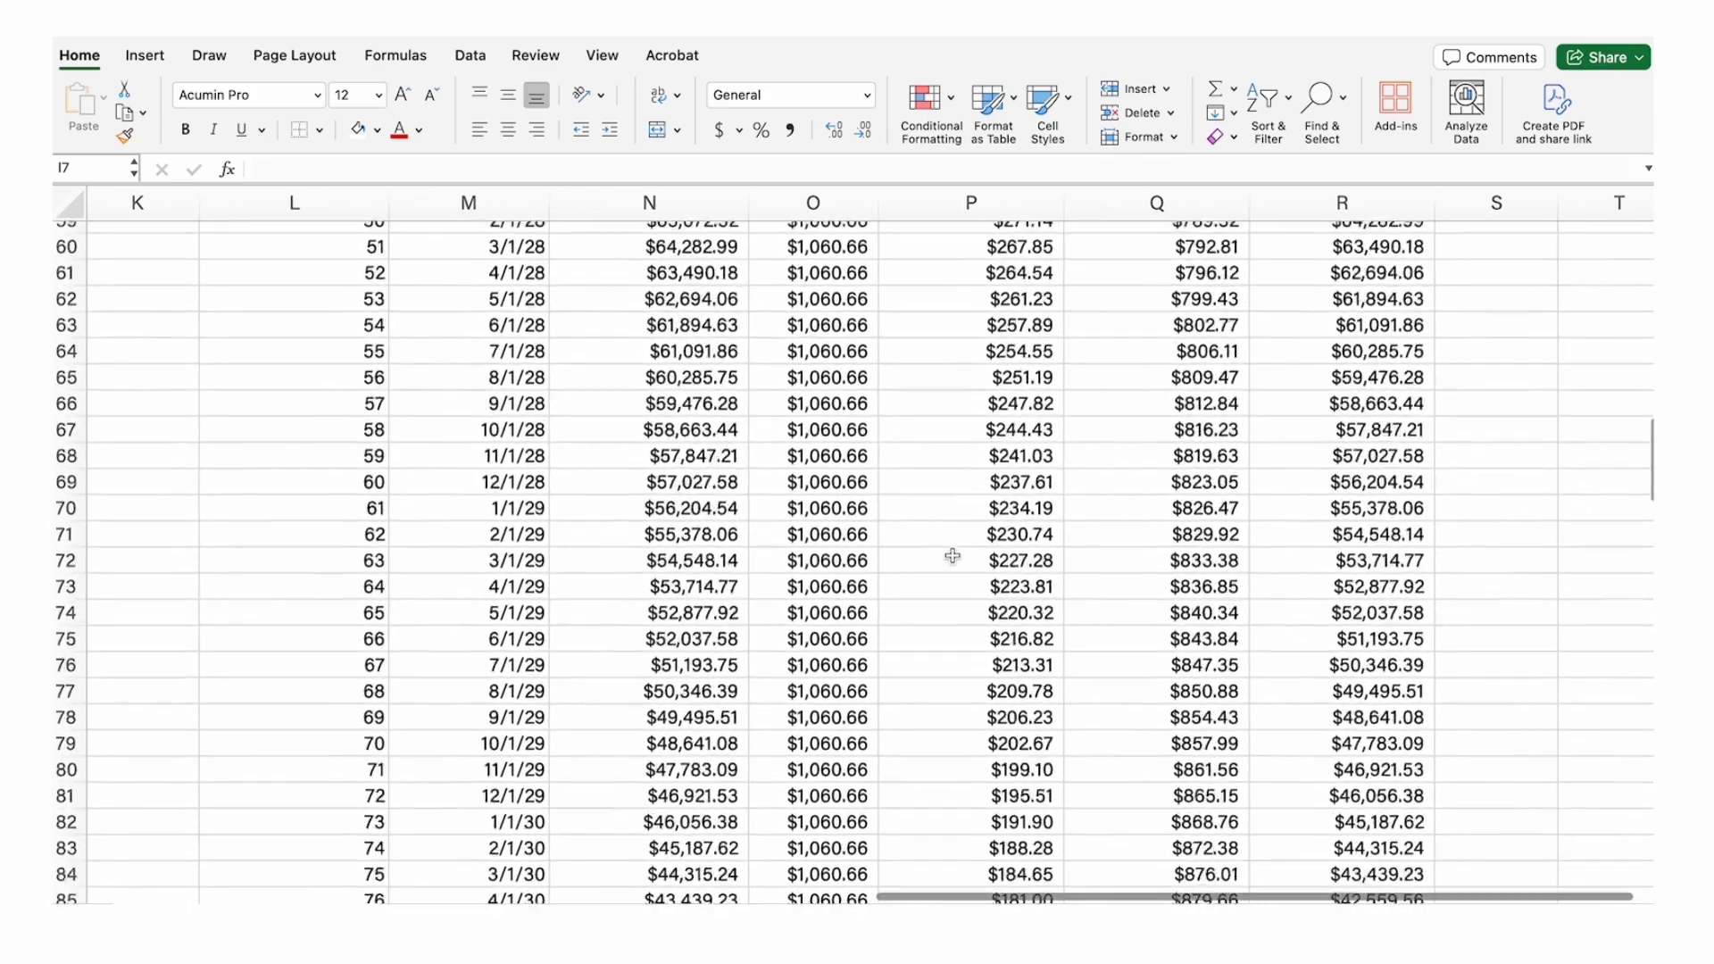
Step: AutoSum Payment in O130 and fill across: totals $127,279.20, $27,278.45 and $100,000.75
{"action": "left_click", "coordinate": [826, 636]}
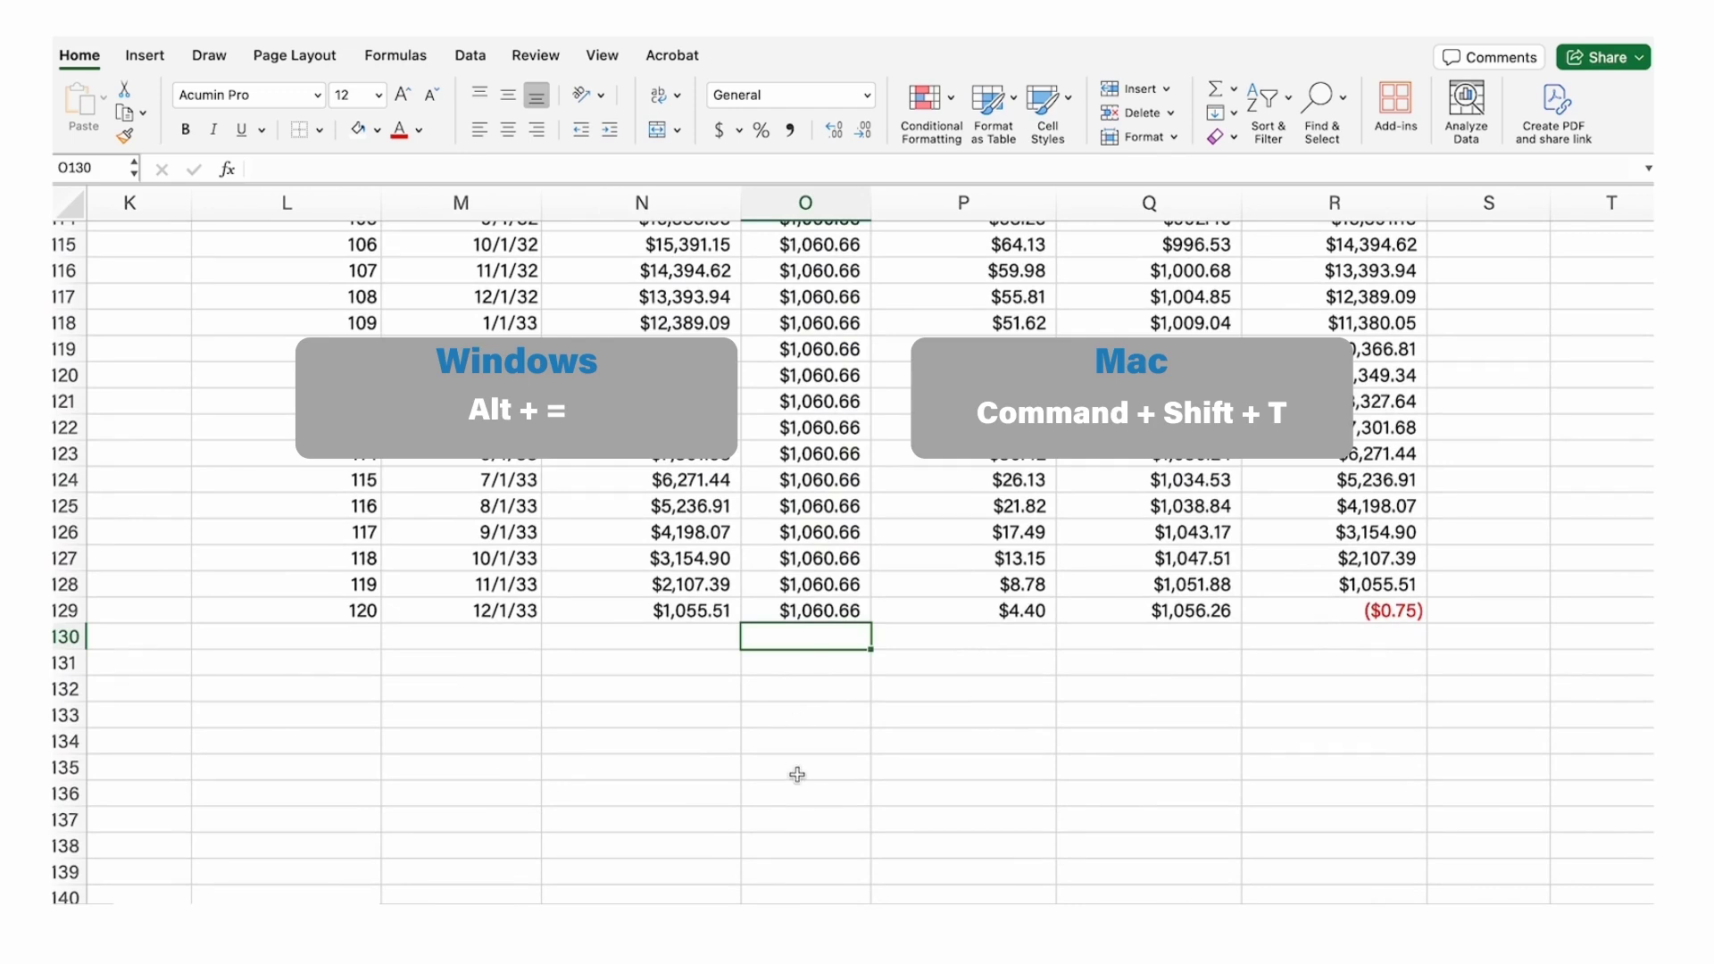
{"action": "key", "text": "super+shift+t"}
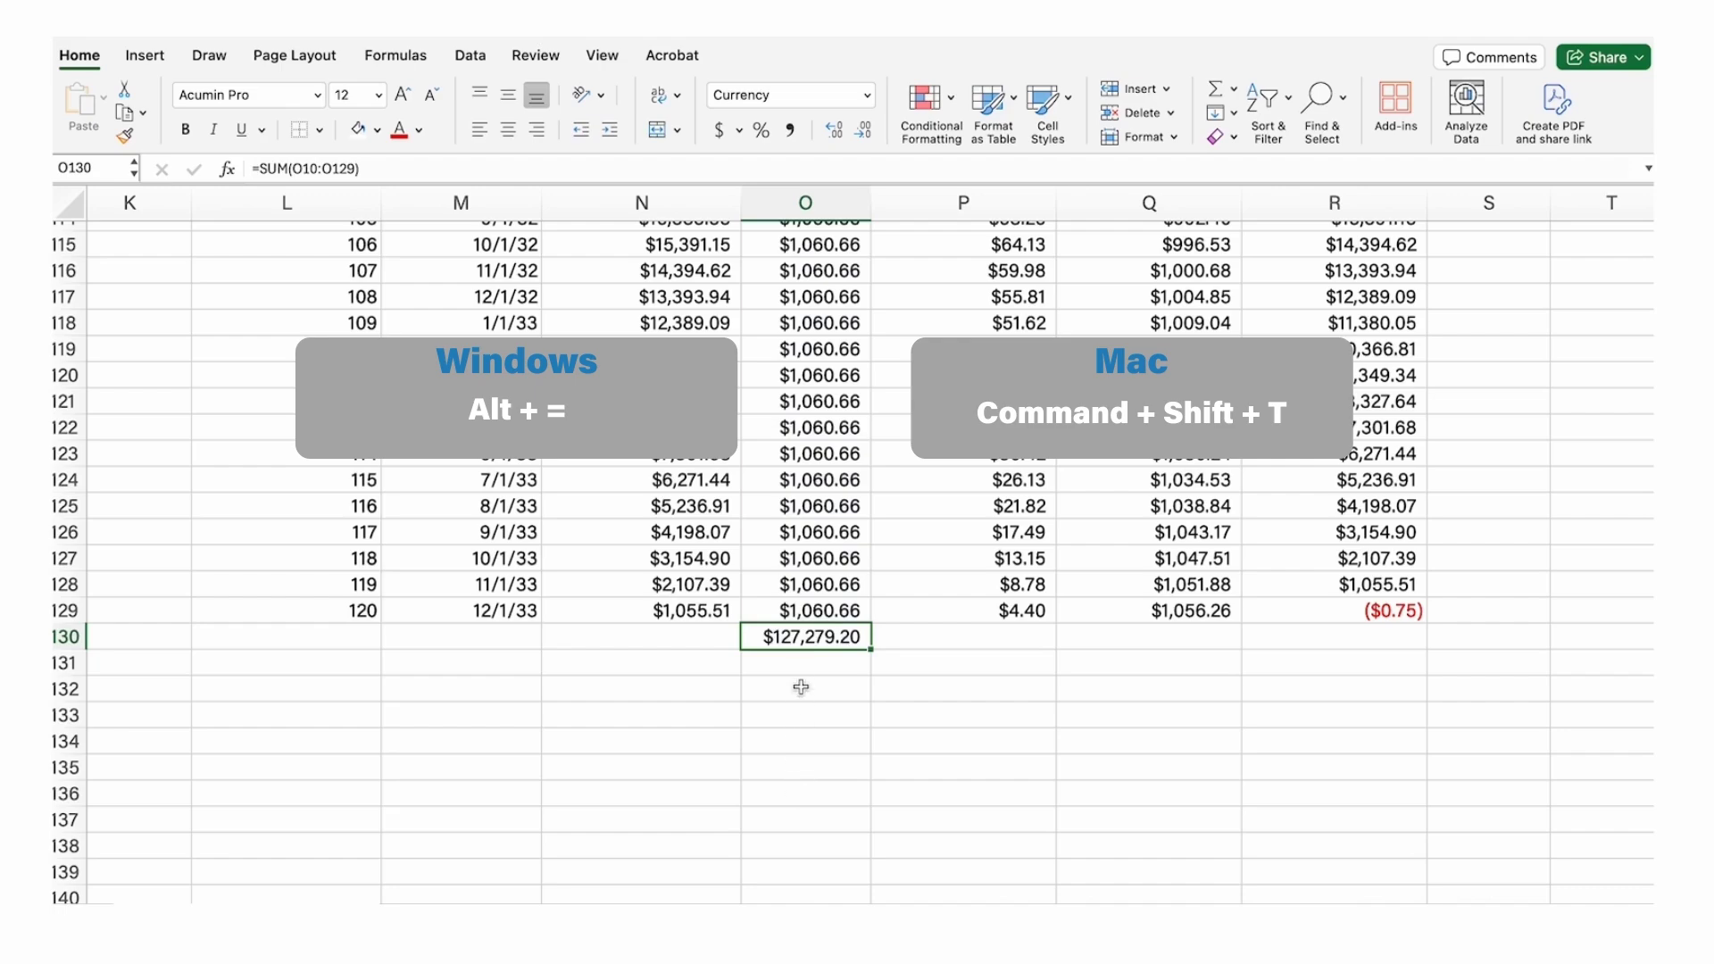
{"action": "double_click", "coordinate": [804, 636]}
{"action": "scroll", "coordinate": [803, 548], "scroll_direction": "up", "scroll_amount": 20}
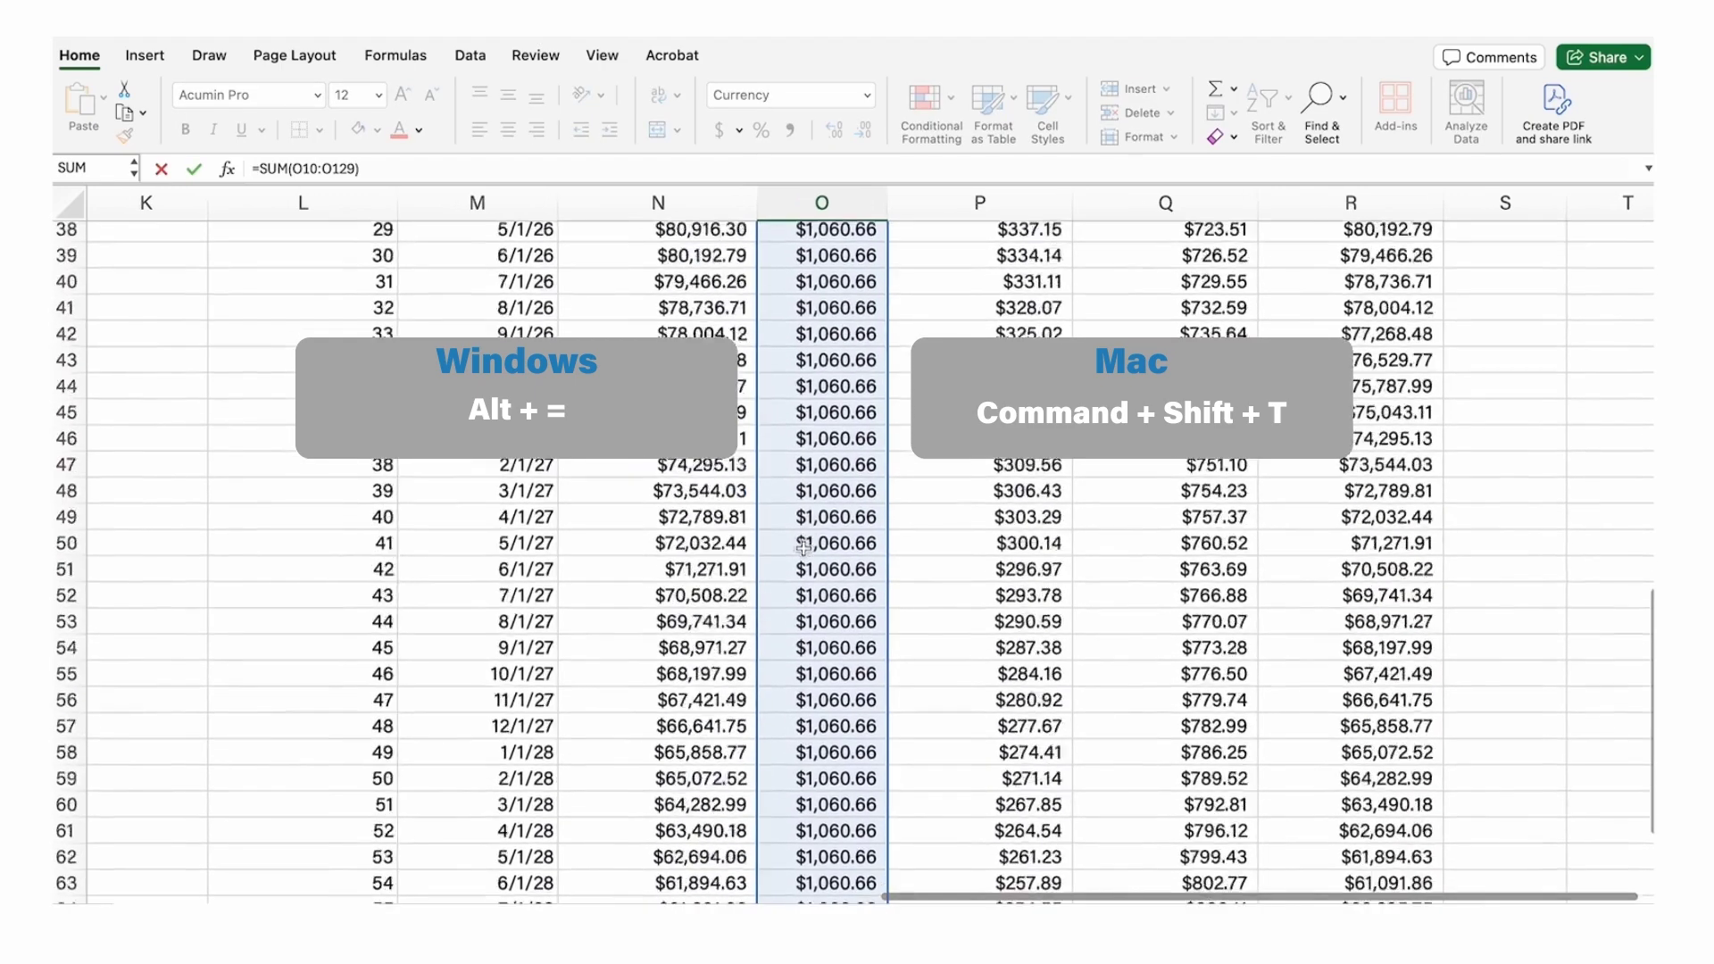
{"action": "scroll", "coordinate": [804, 548], "scroll_direction": "down", "scroll_amount": 20}
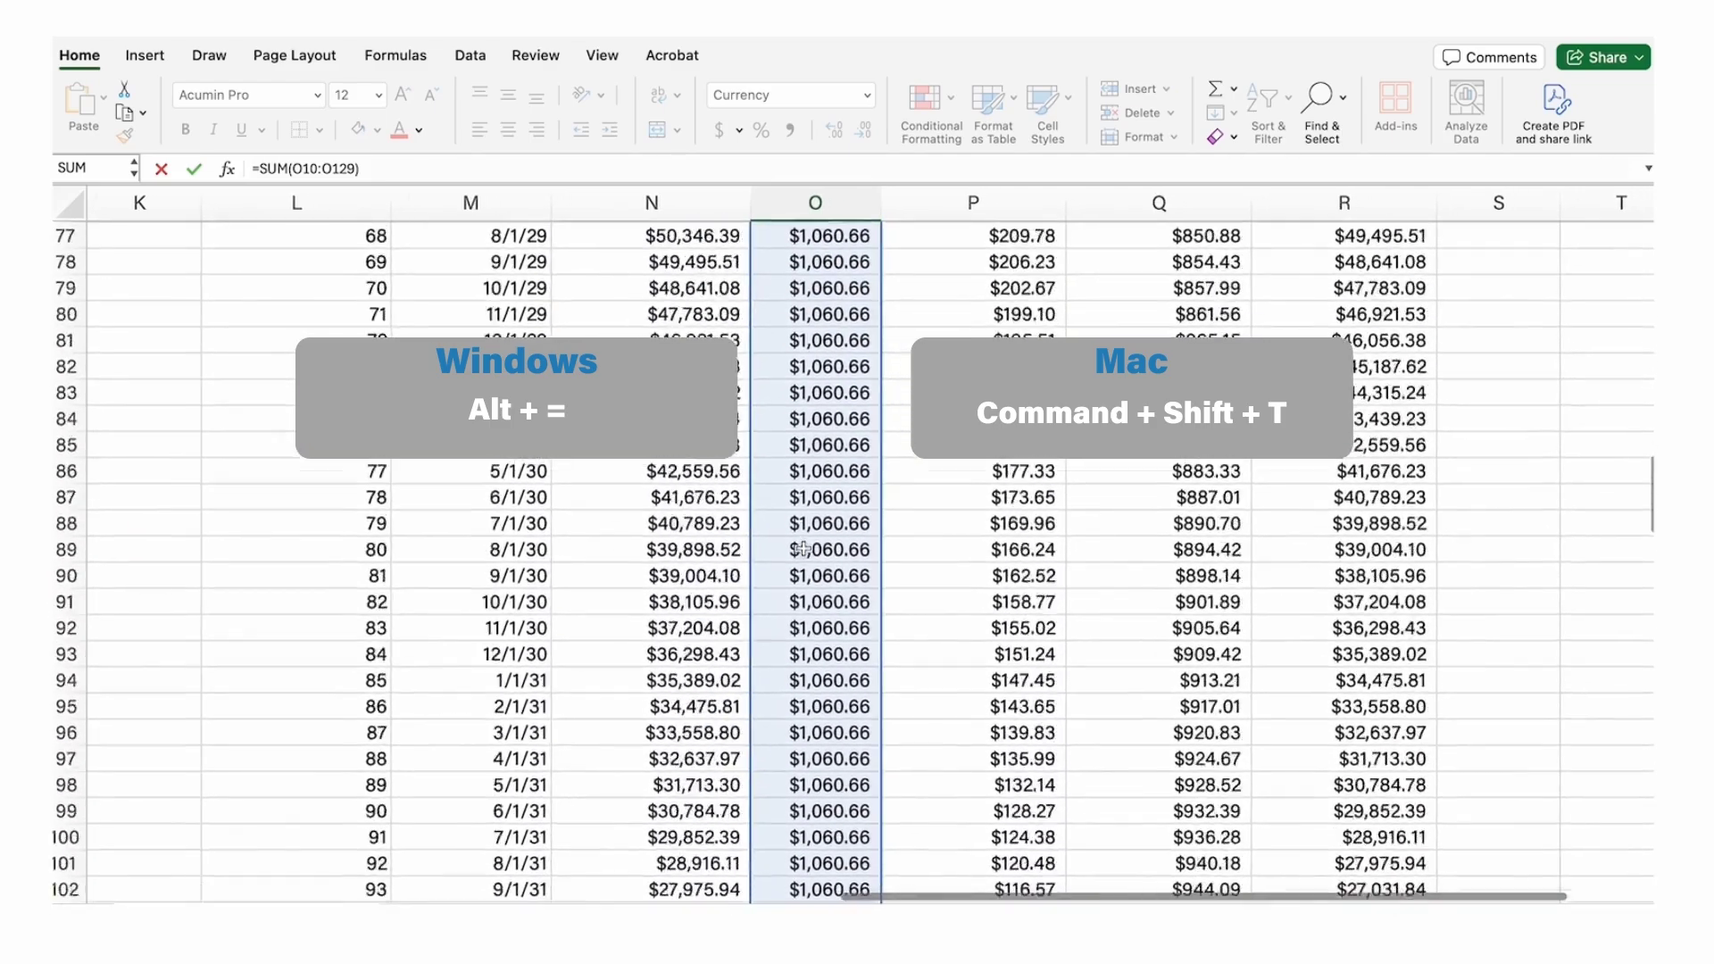
{"action": "key", "text": "Return"}
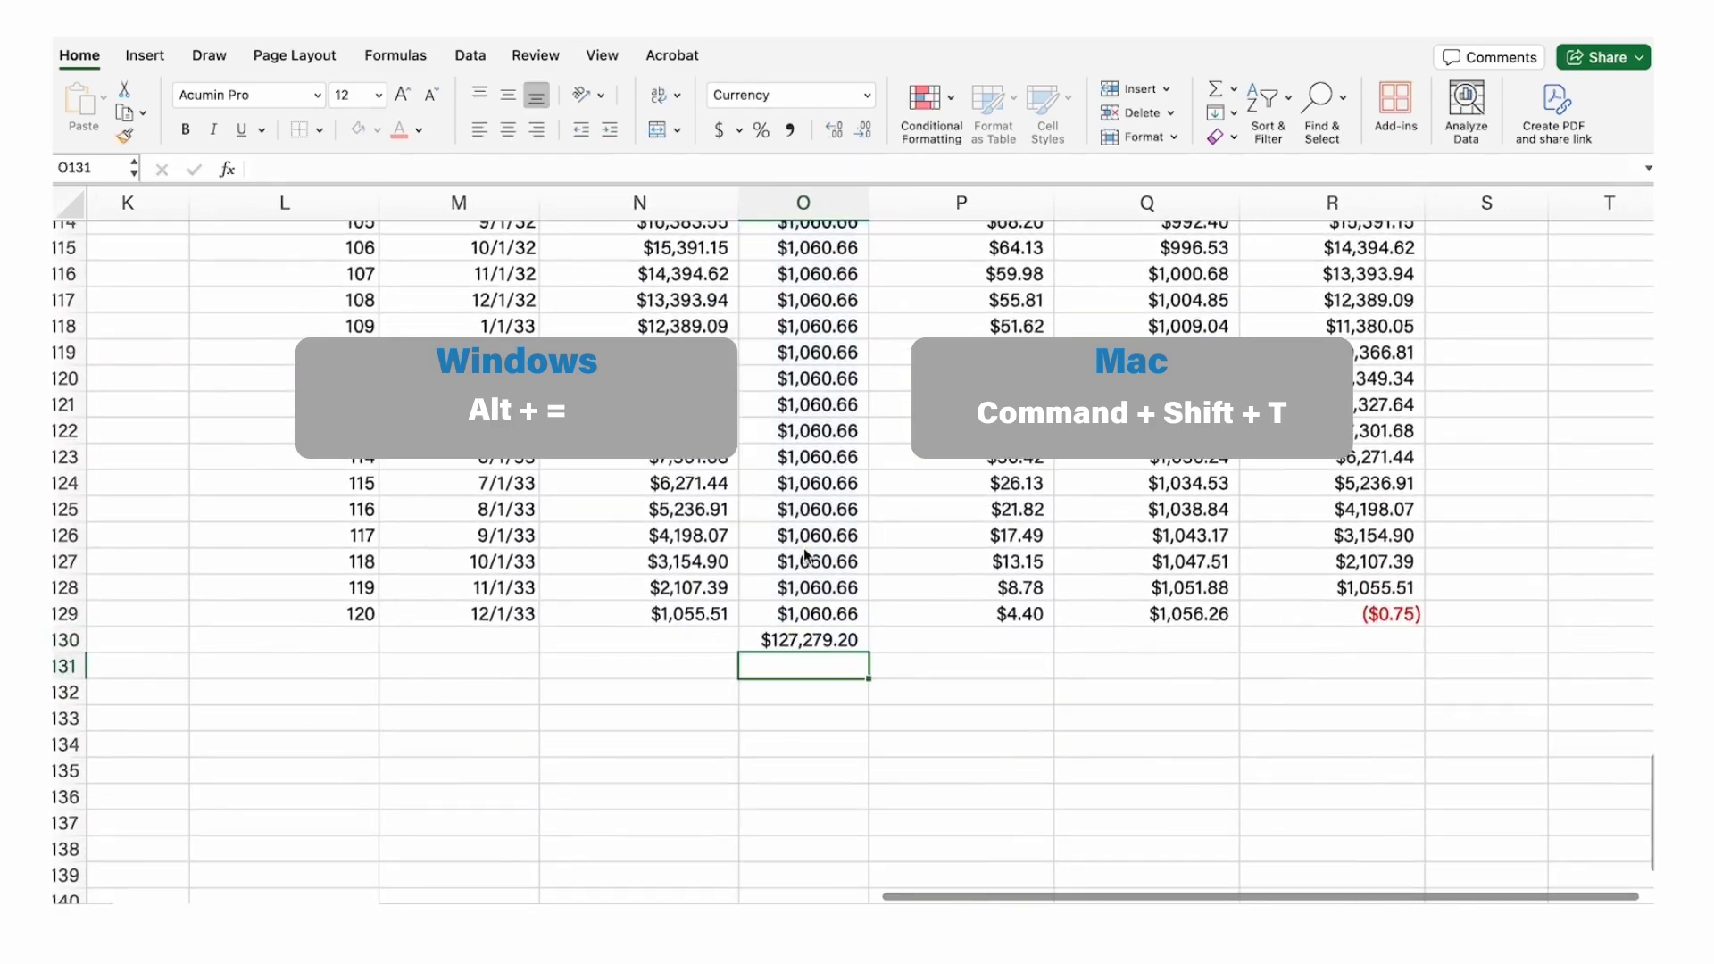
{"action": "left_click_drag", "start_coordinate": [868, 657], "coordinate": [1187, 656]}
{"action": "left_click", "coordinate": [987, 715]}
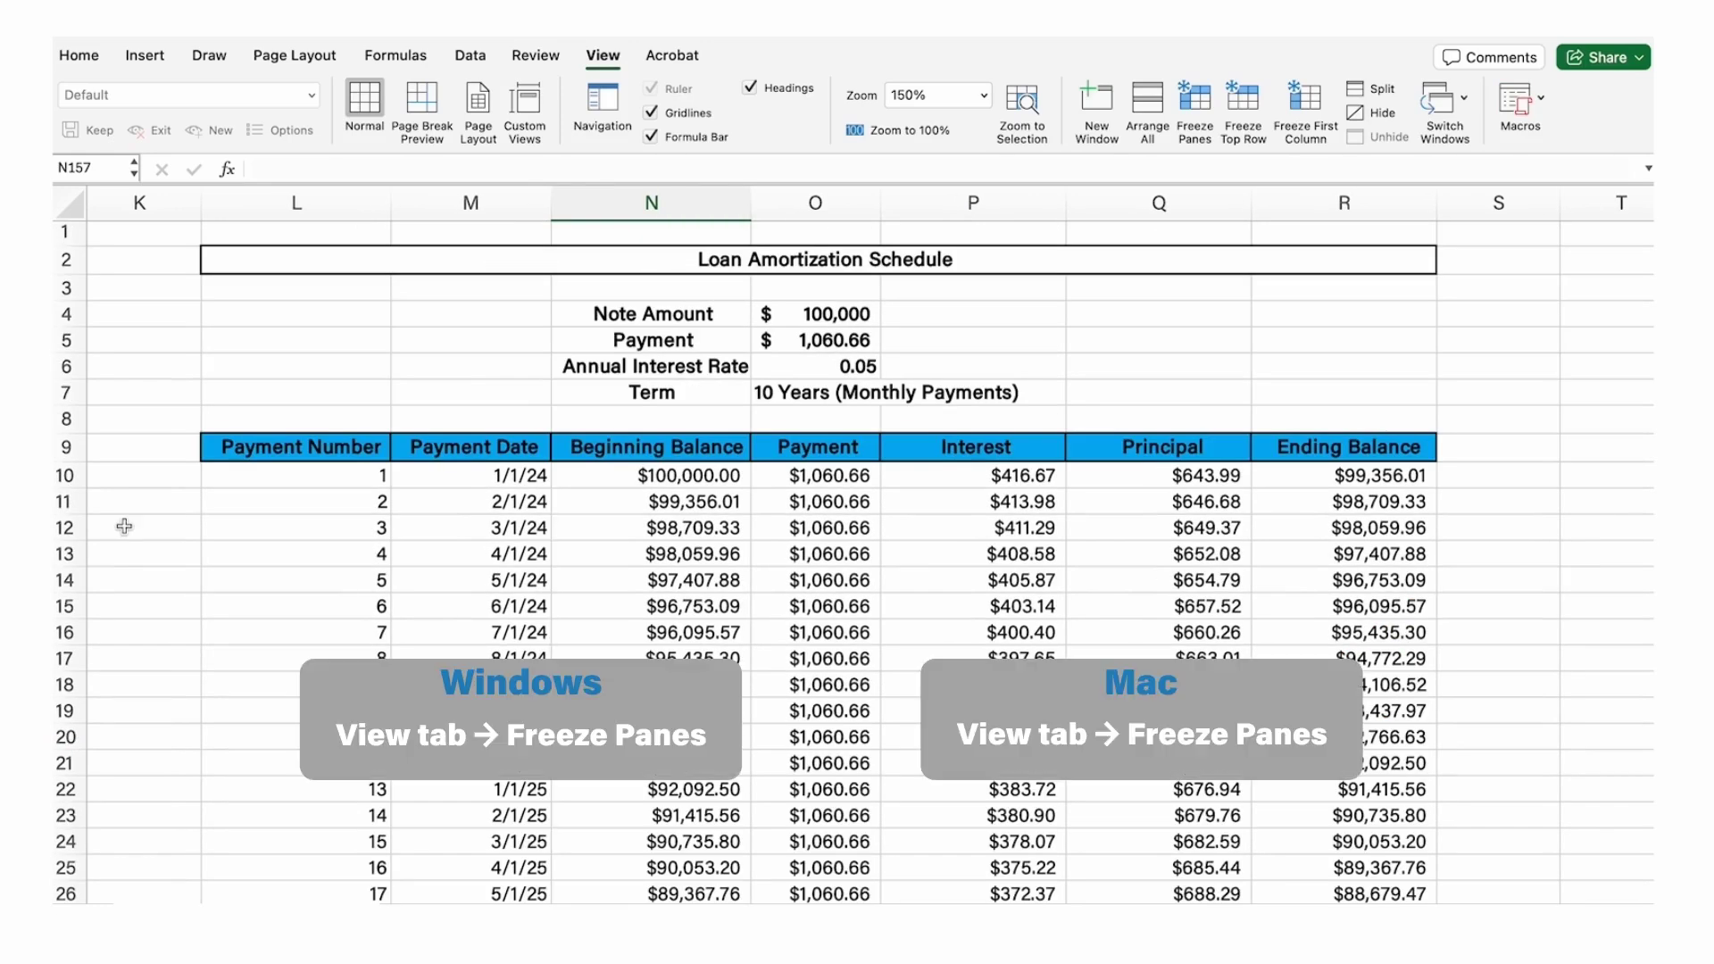
Step: Freeze panes at row 10 and scroll down to confirm the headers stay visible
{"action": "left_click", "coordinate": [69, 477]}
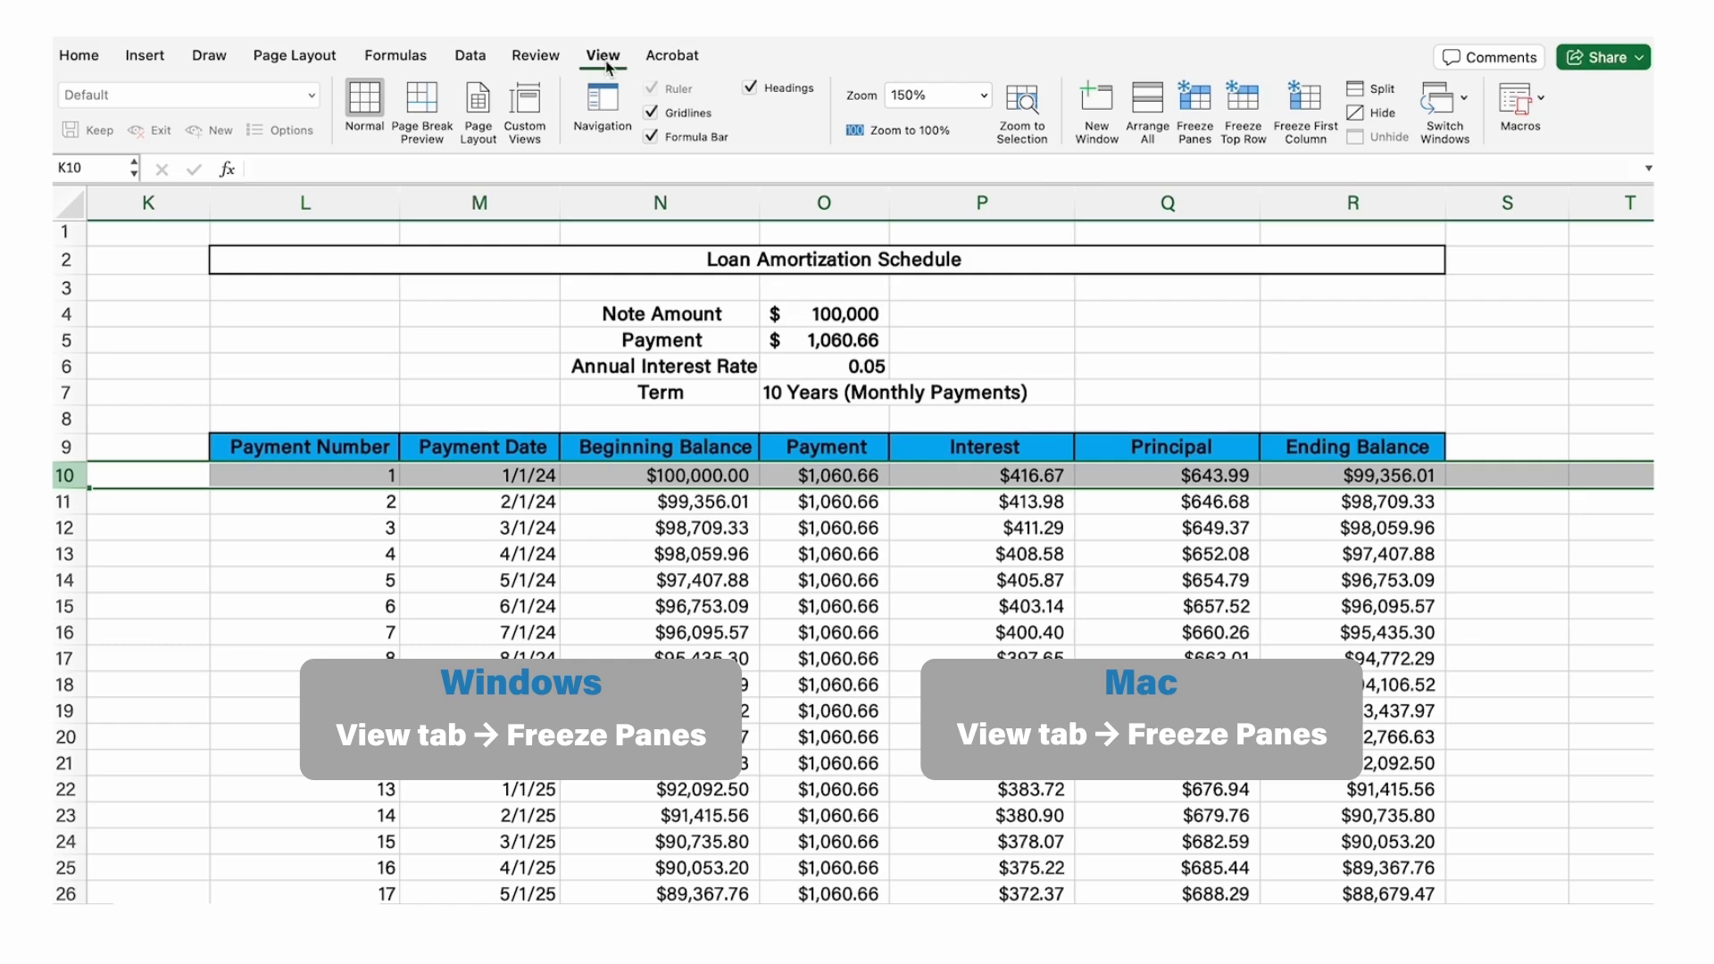
{"action": "left_click", "coordinate": [1194, 98]}
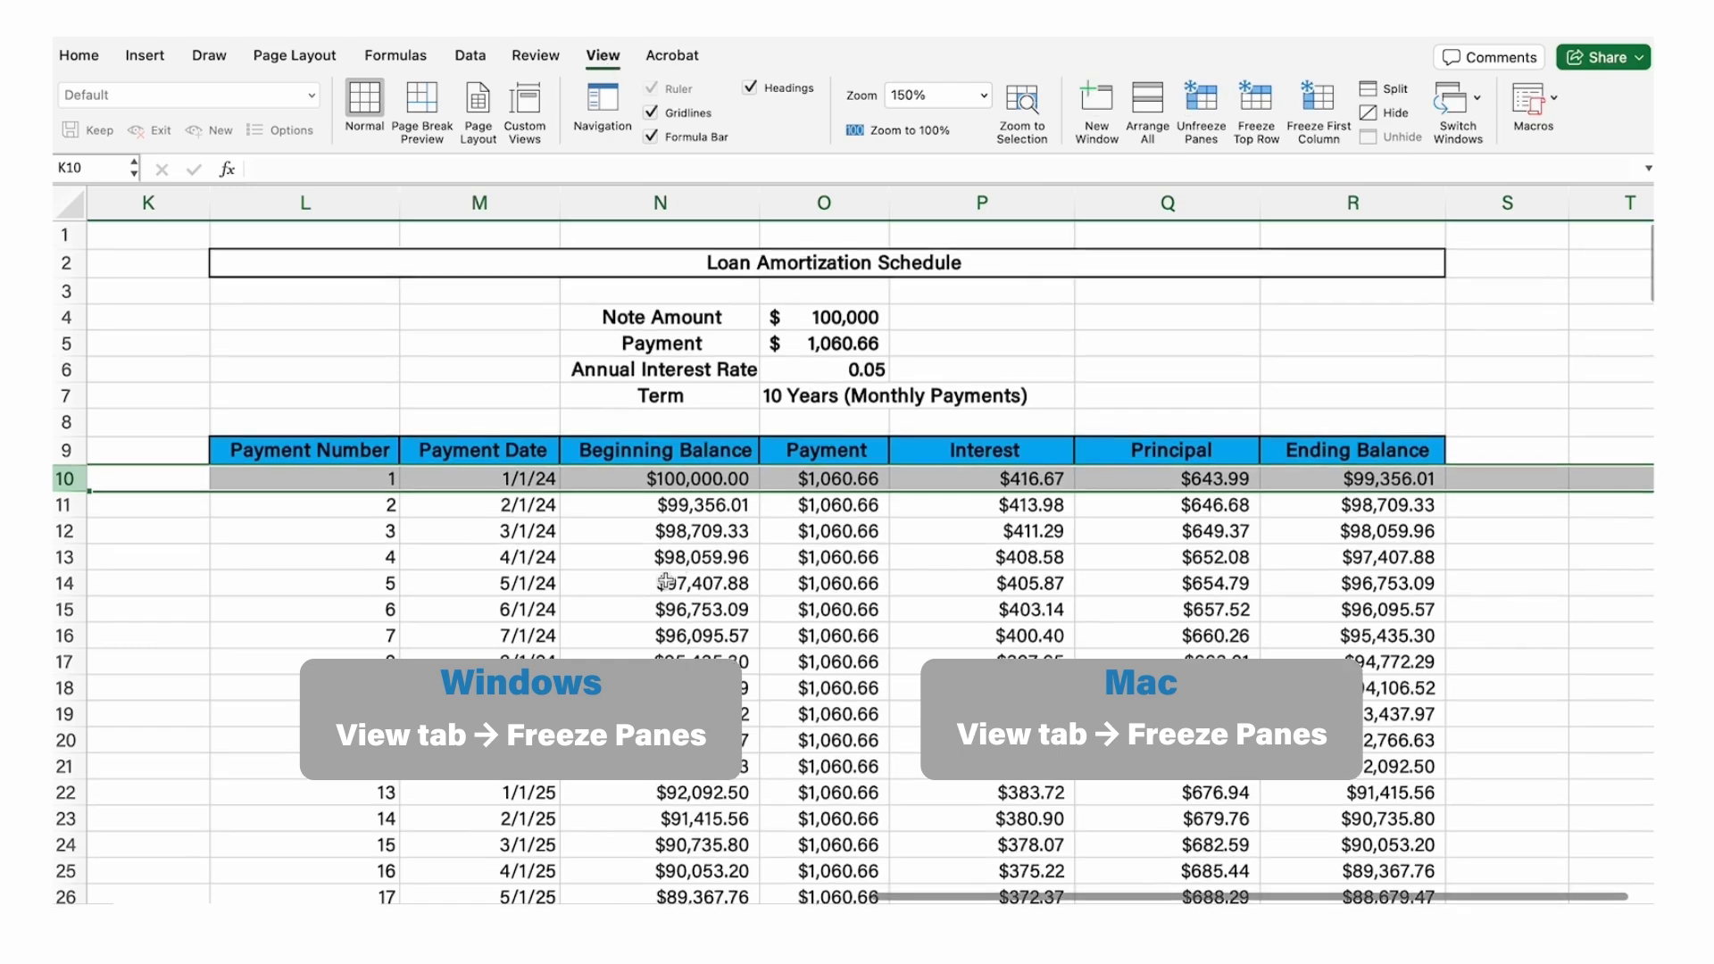
{"action": "scroll", "coordinate": [665, 581], "scroll_direction": "down", "scroll_amount": 8}
{"action": "scroll", "coordinate": [665, 581], "scroll_direction": "down", "scroll_amount": 20}
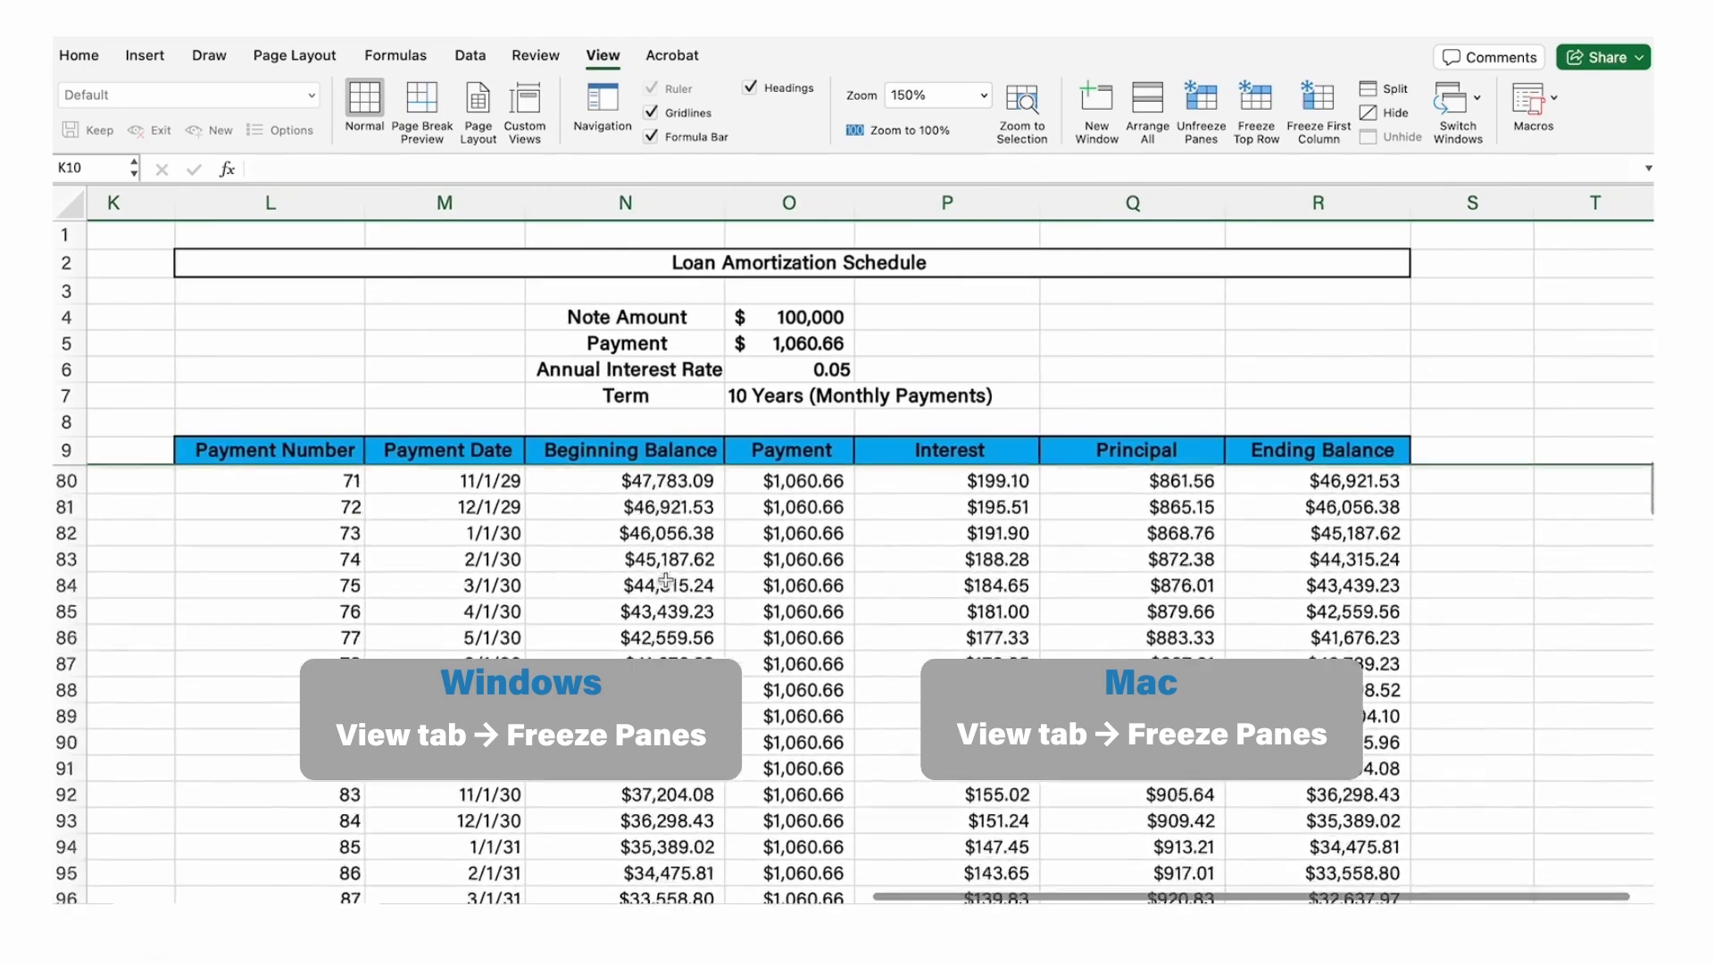
{"action": "scroll", "coordinate": [665, 581], "scroll_direction": "down", "scroll_amount": 14}
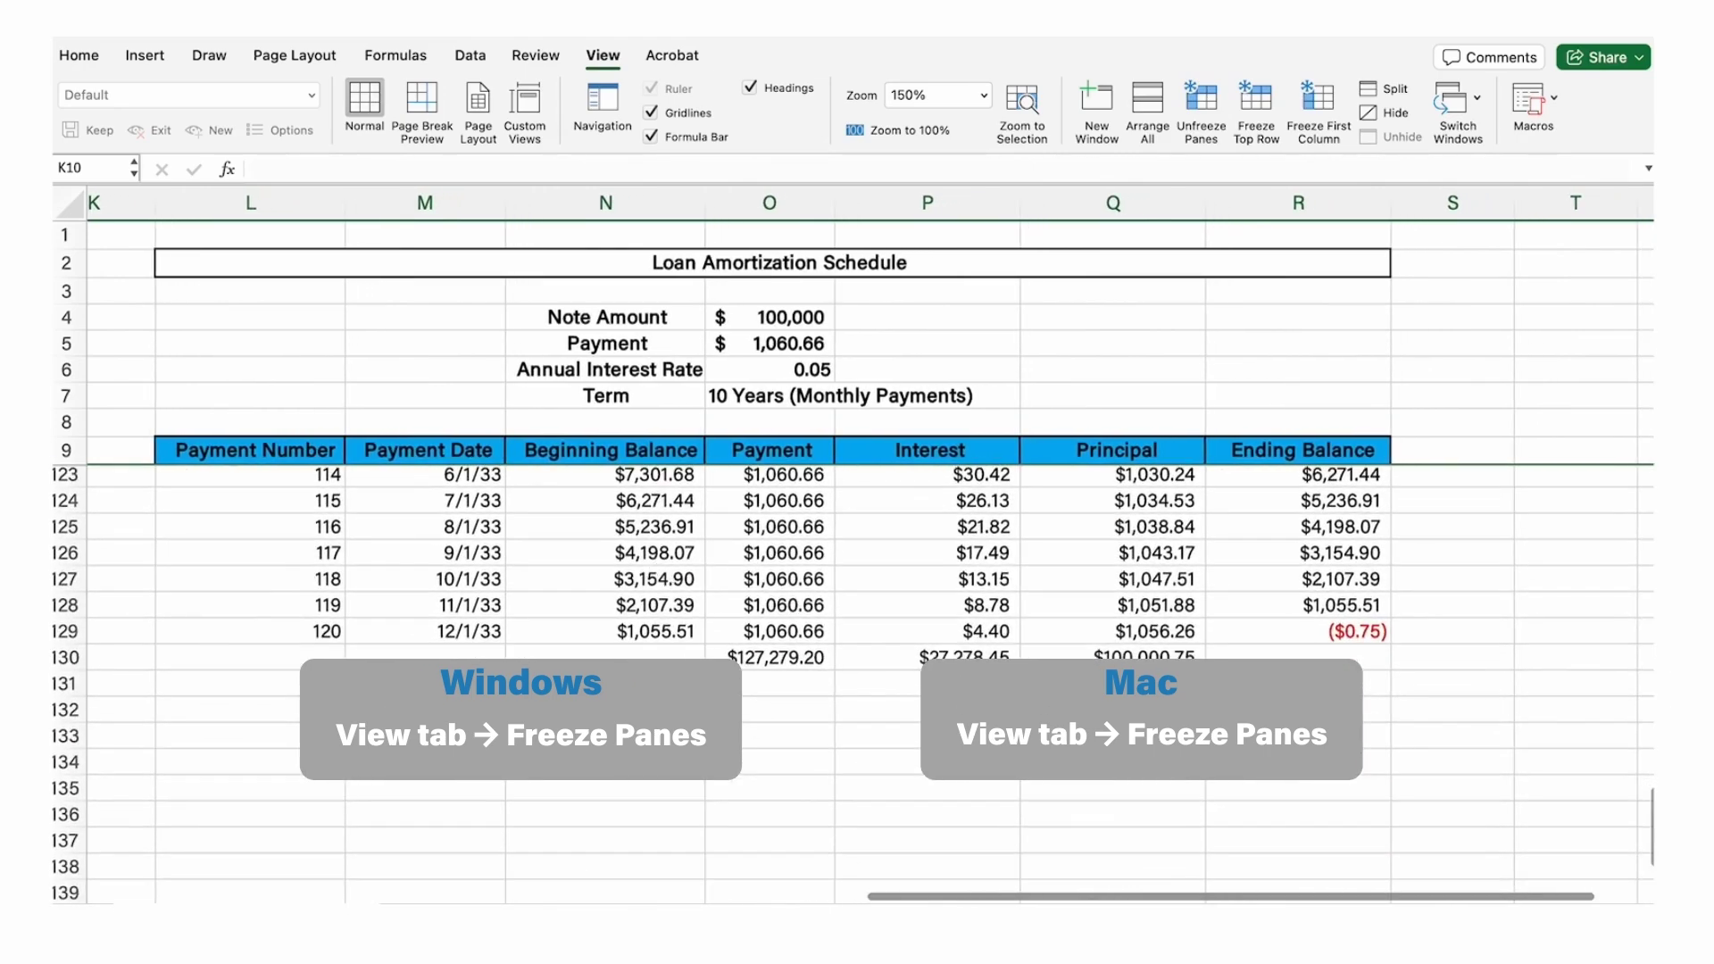
{"action": "scroll", "coordinate": [972, 715], "scroll_direction": "down", "scroll_amount": 1}
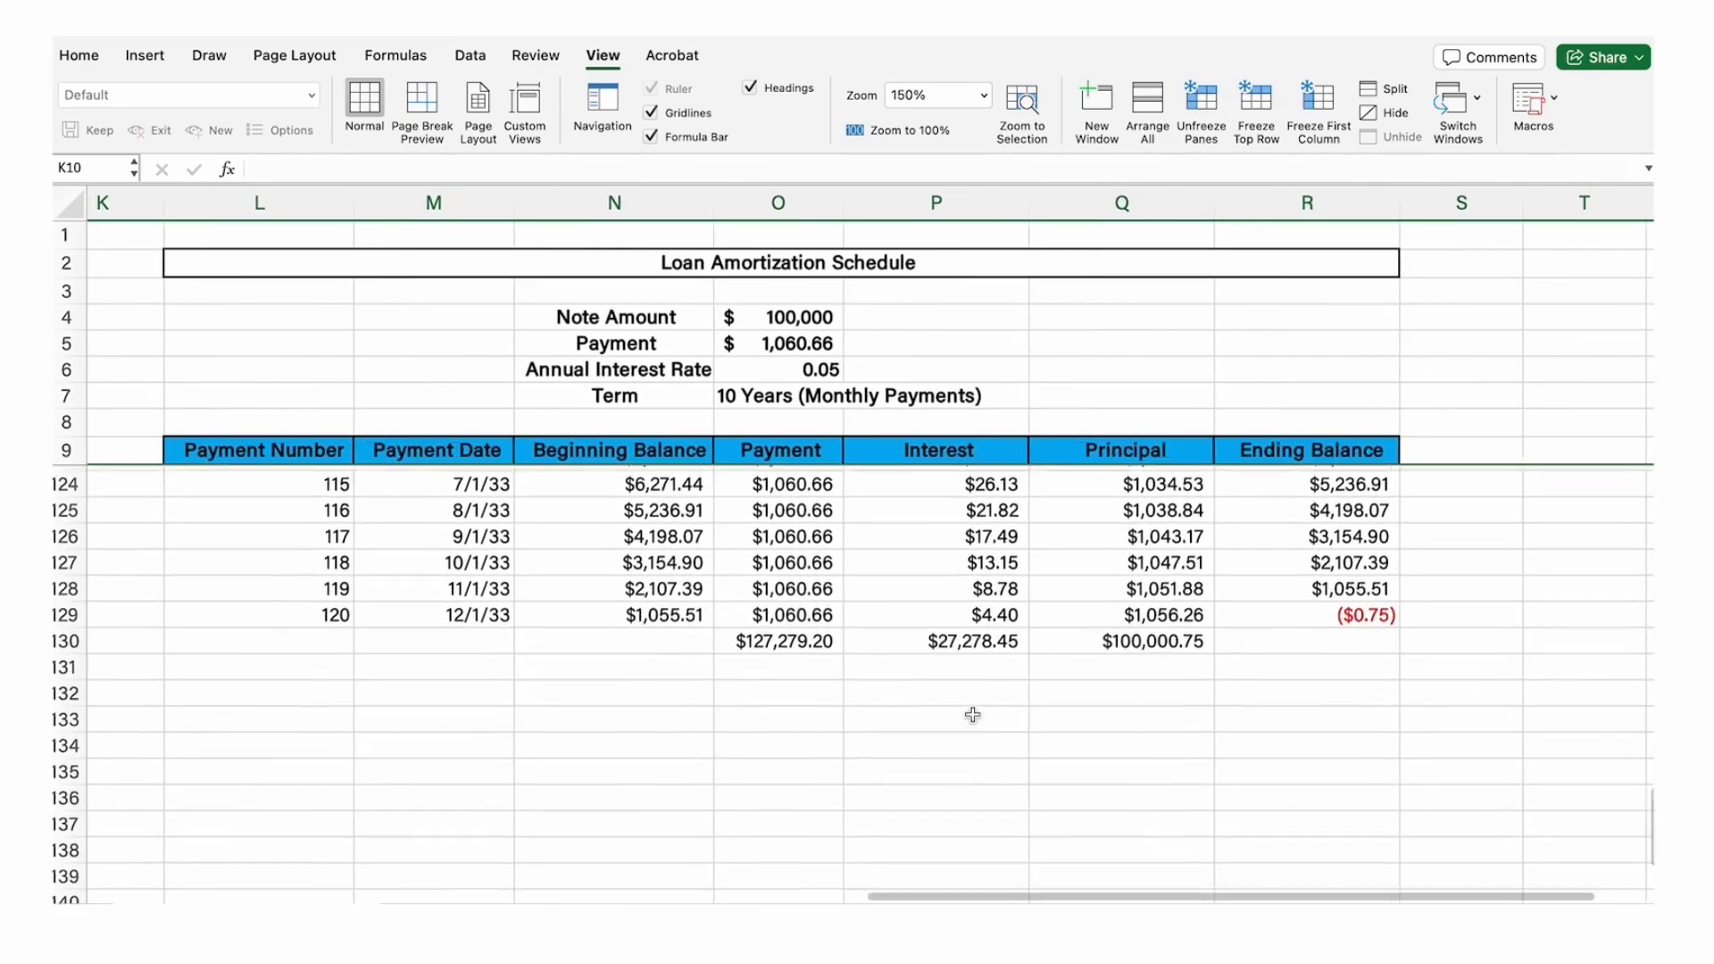
{"action": "scroll", "coordinate": [972, 715], "scroll_direction": "right", "scroll_amount": 2}
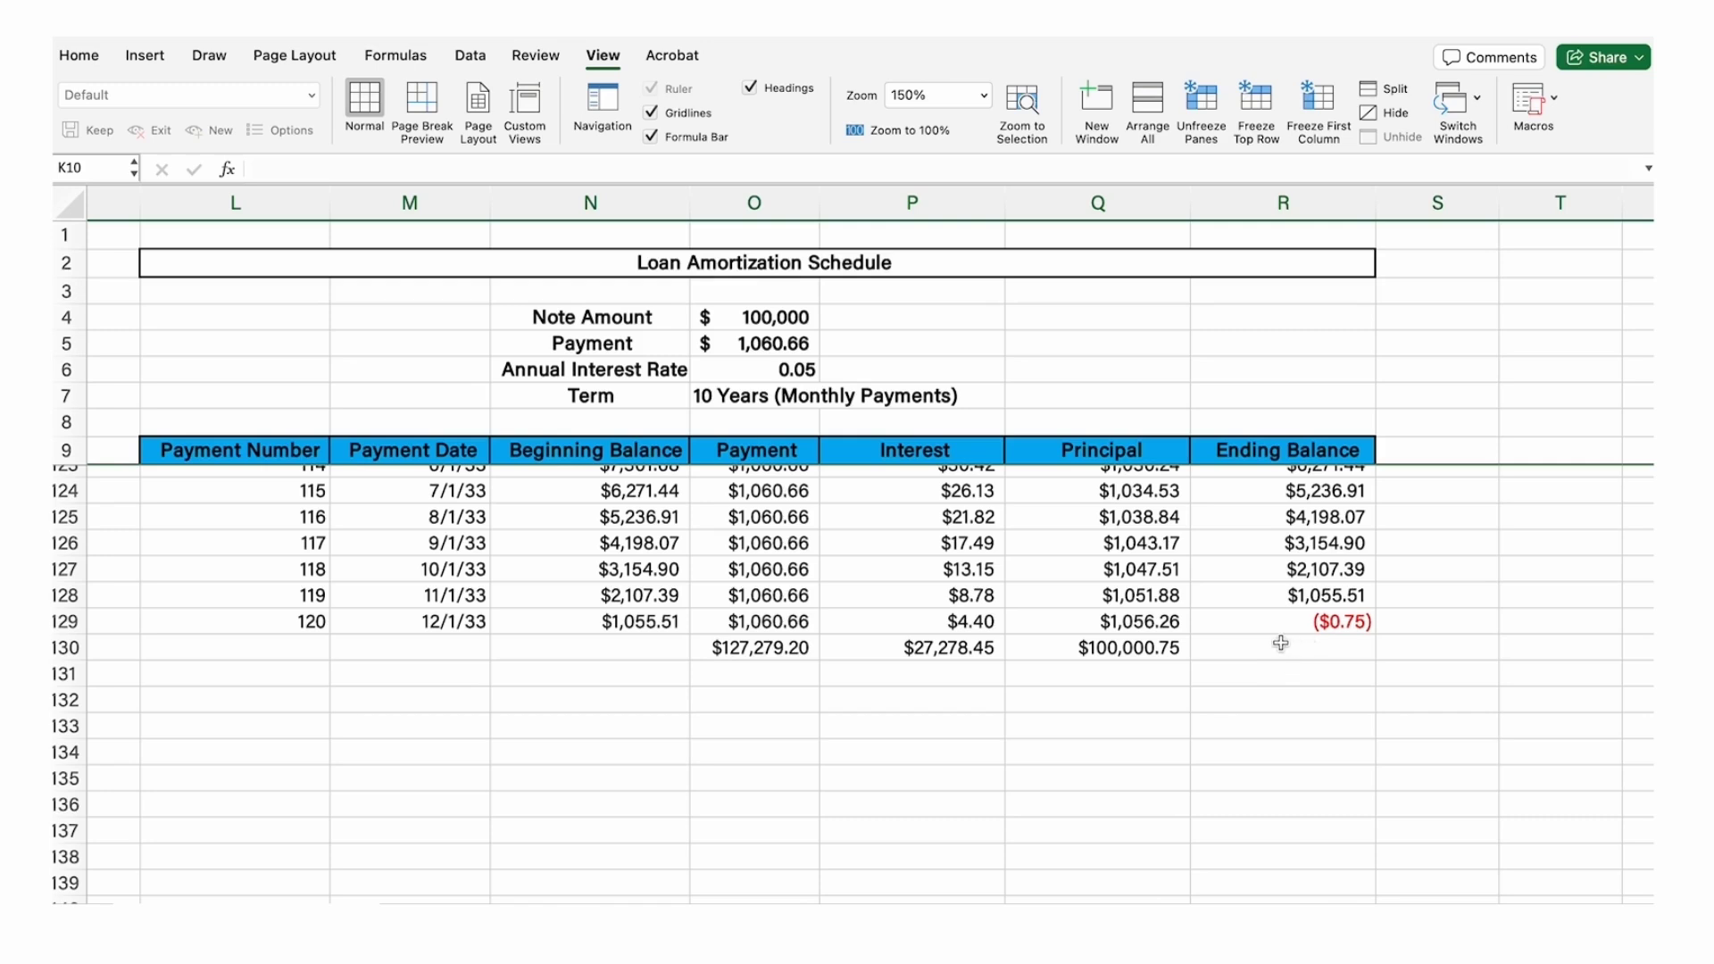
Step: Return to the top, recheck the O10 Payment formula, and cancel an unfinished PMT in Q4
{"action": "scroll", "coordinate": [1281, 643], "scroll_direction": "up", "scroll_amount": 15}
{"action": "left_click", "coordinate": [1145, 343]}
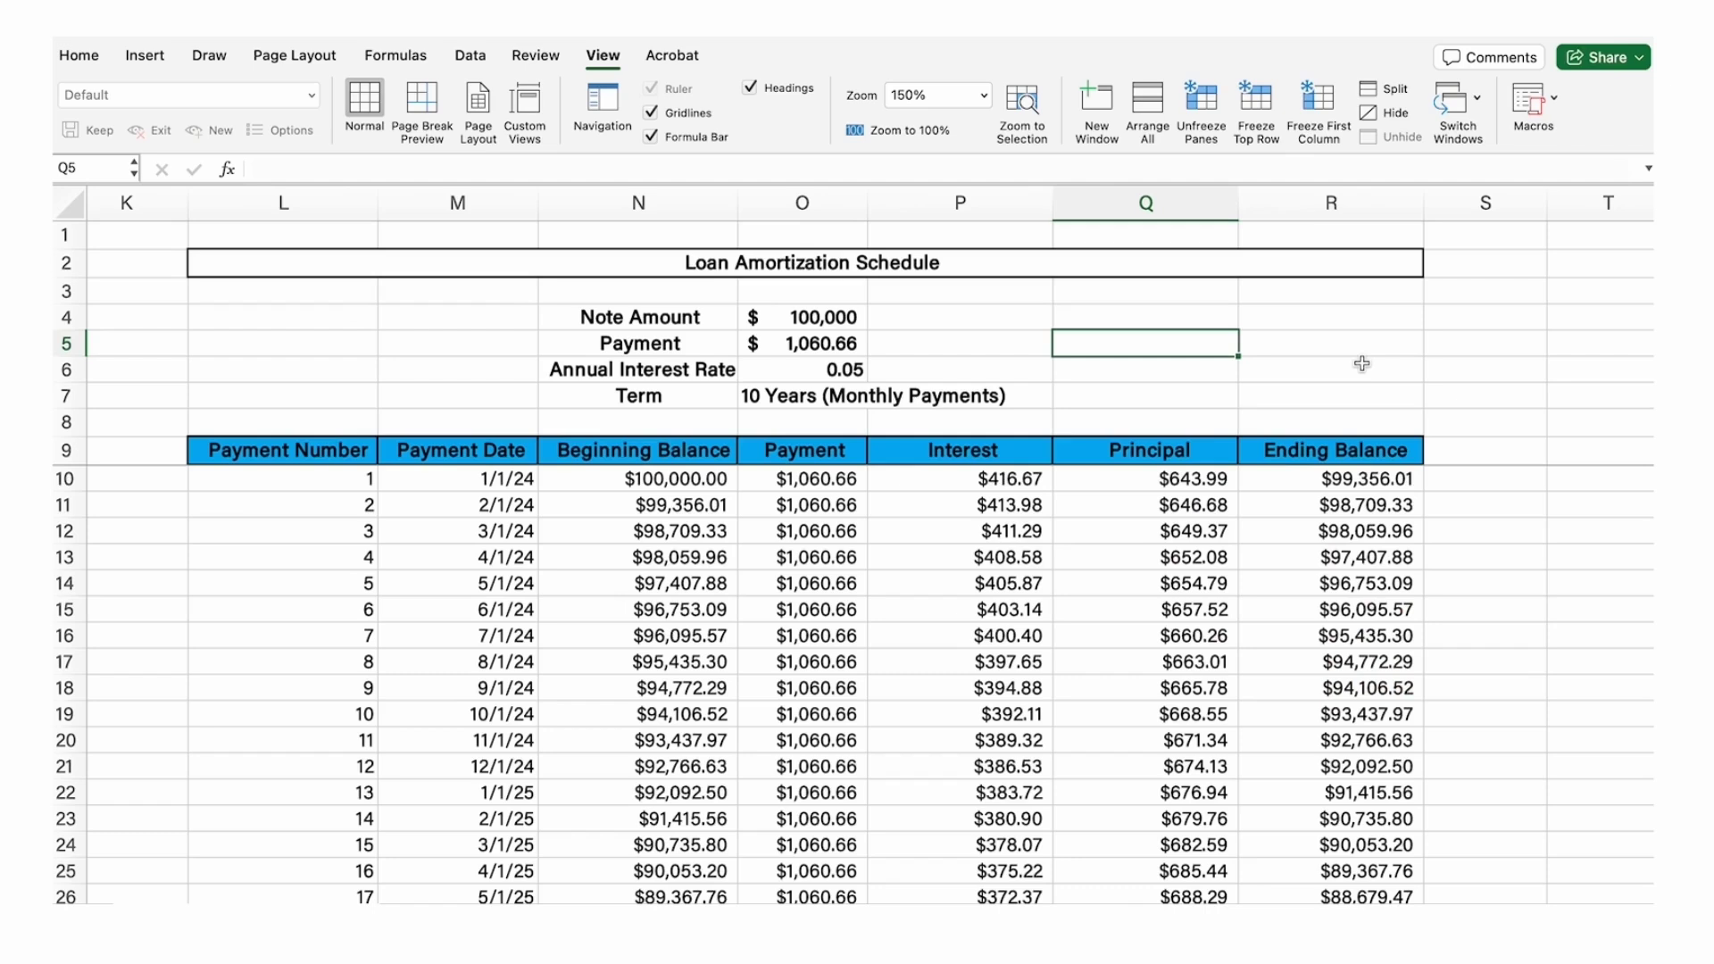
{"action": "left_click", "coordinate": [764, 481]}
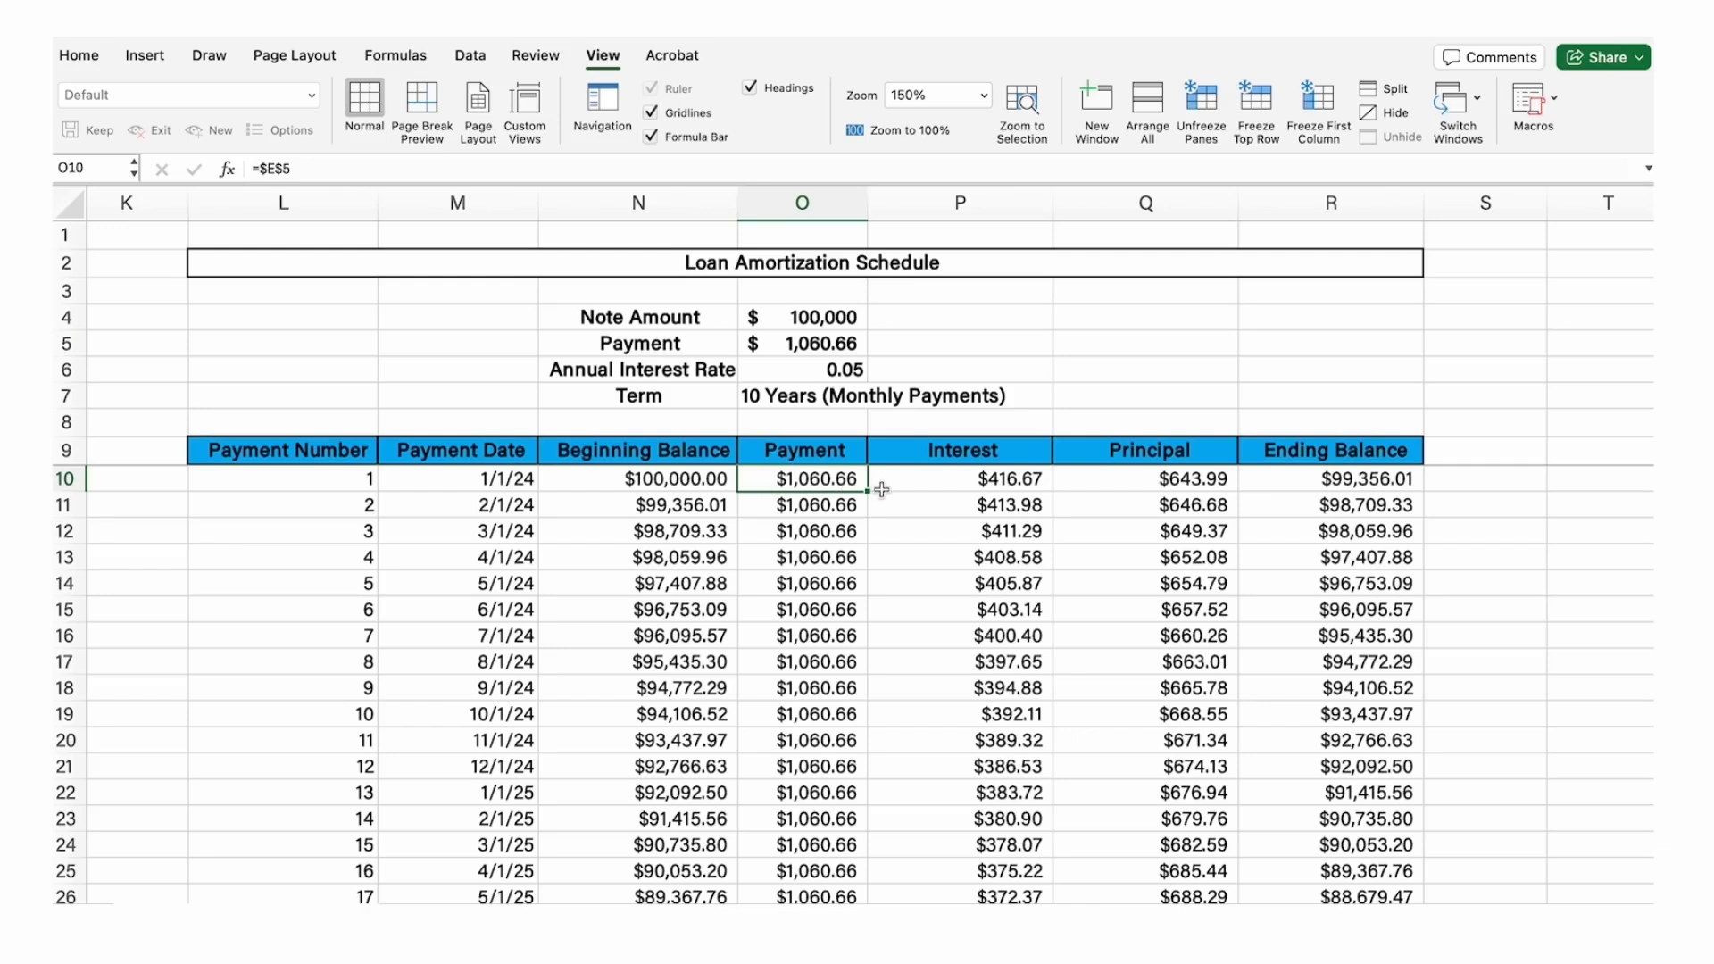
{"action": "left_click", "coordinate": [1091, 321]}
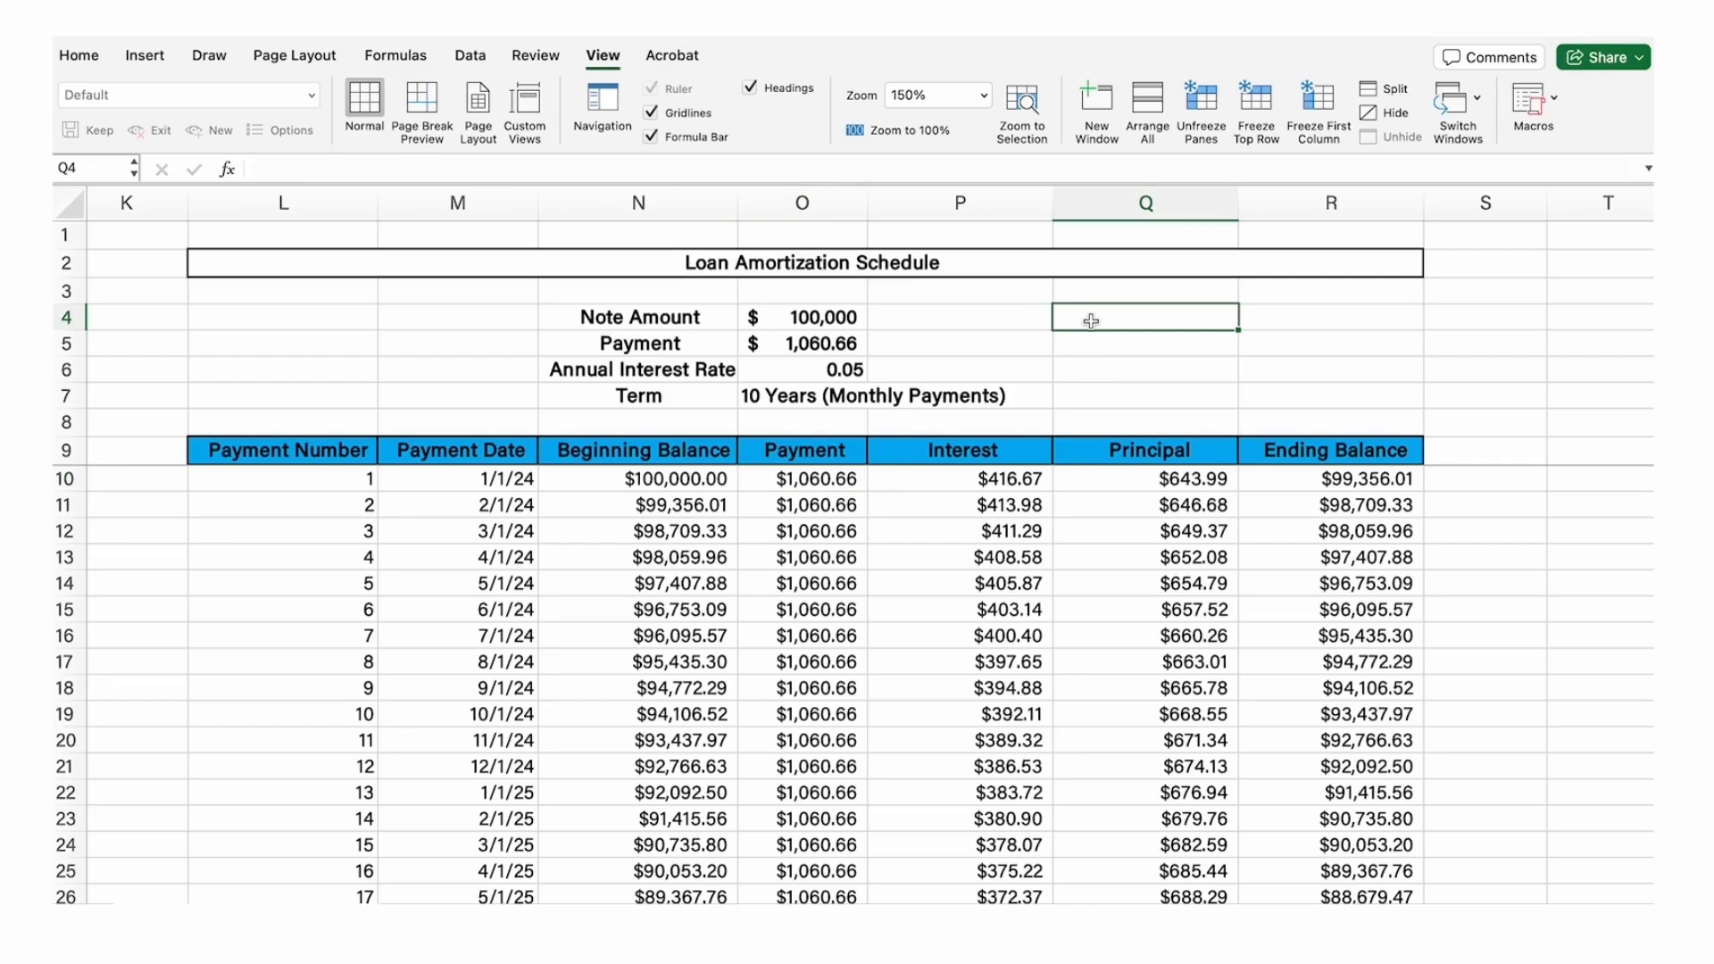
{"action": "type", "text": "=pmt("}
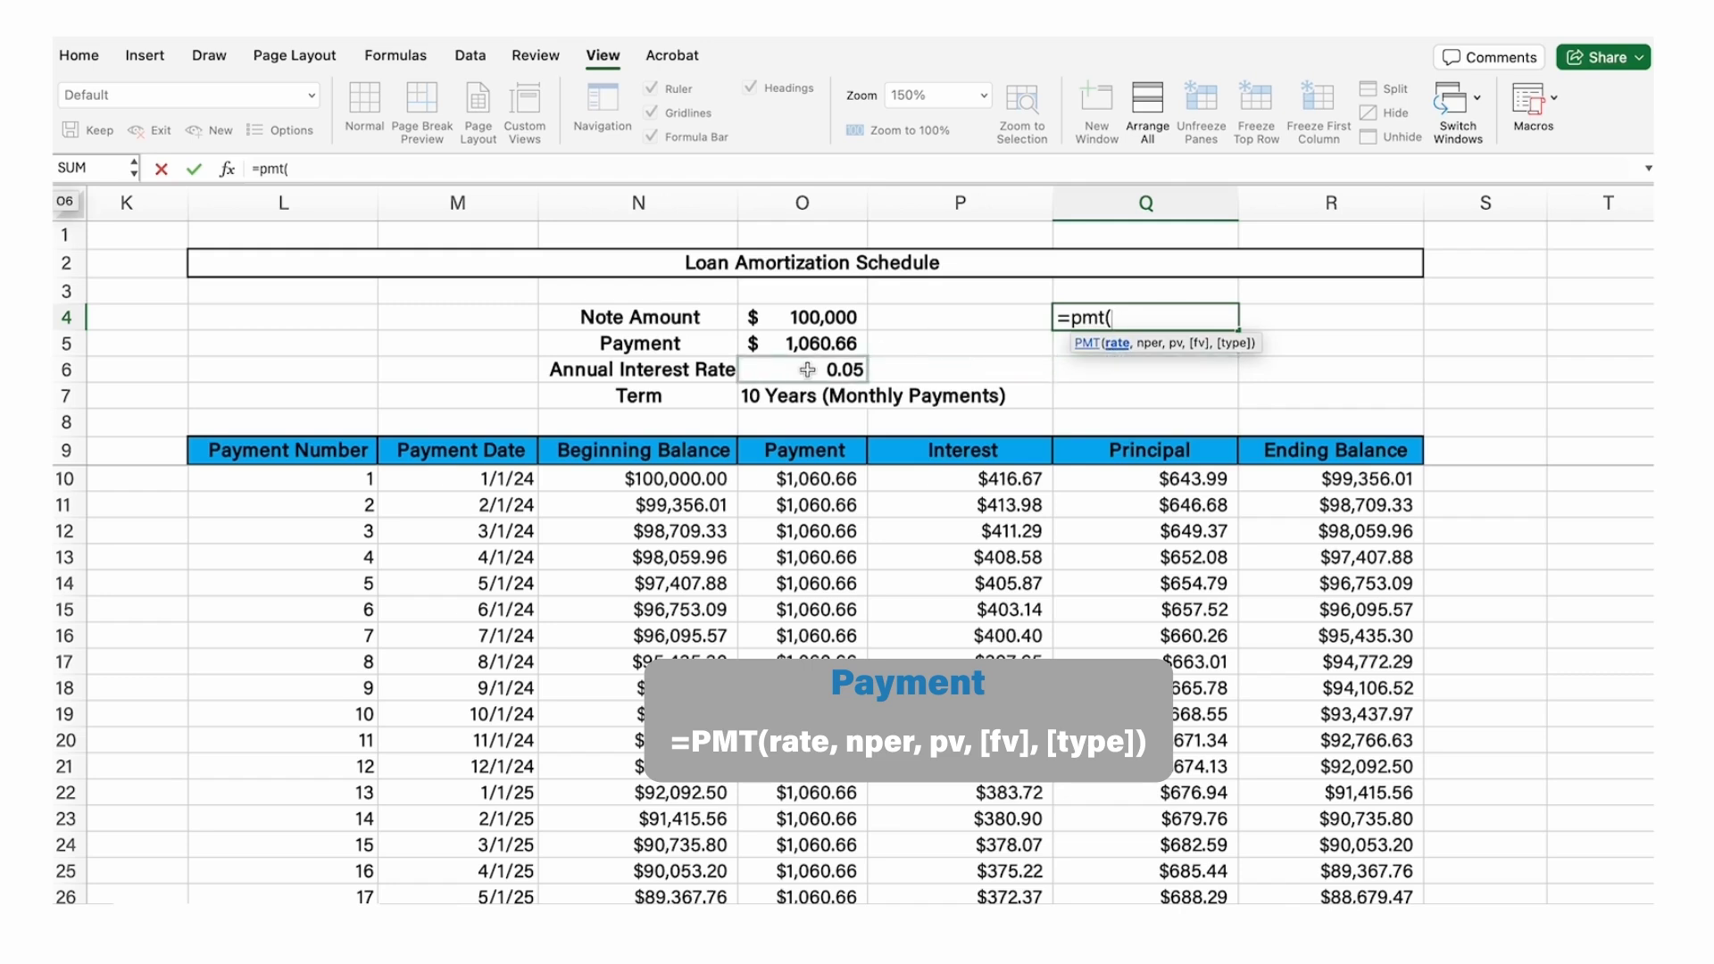
{"action": "key", "text": "BackSpace"}
{"action": "key", "text": "BackSpace"}
{"action": "key", "text": "BackSpace"}
{"action": "key", "text": "BackSpace"}
{"action": "key", "text": "Escape"}
Step: Enter =O6/12 in P6 for a monthly rate of 0.004166667
{"action": "left_click", "coordinate": [908, 371]}
{"action": "type", "text": "="}
{"action": "key", "text": "Left"}
{"action": "type", "text": "/"}
{"action": "key", "text": "Tab"}
Step: Enter =PMT(P6,120,O4,0,0) in Q4, returning $1,060.66
{"action": "left_click", "coordinate": [1099, 326]}
{"action": "type", "text": "=pmt("}
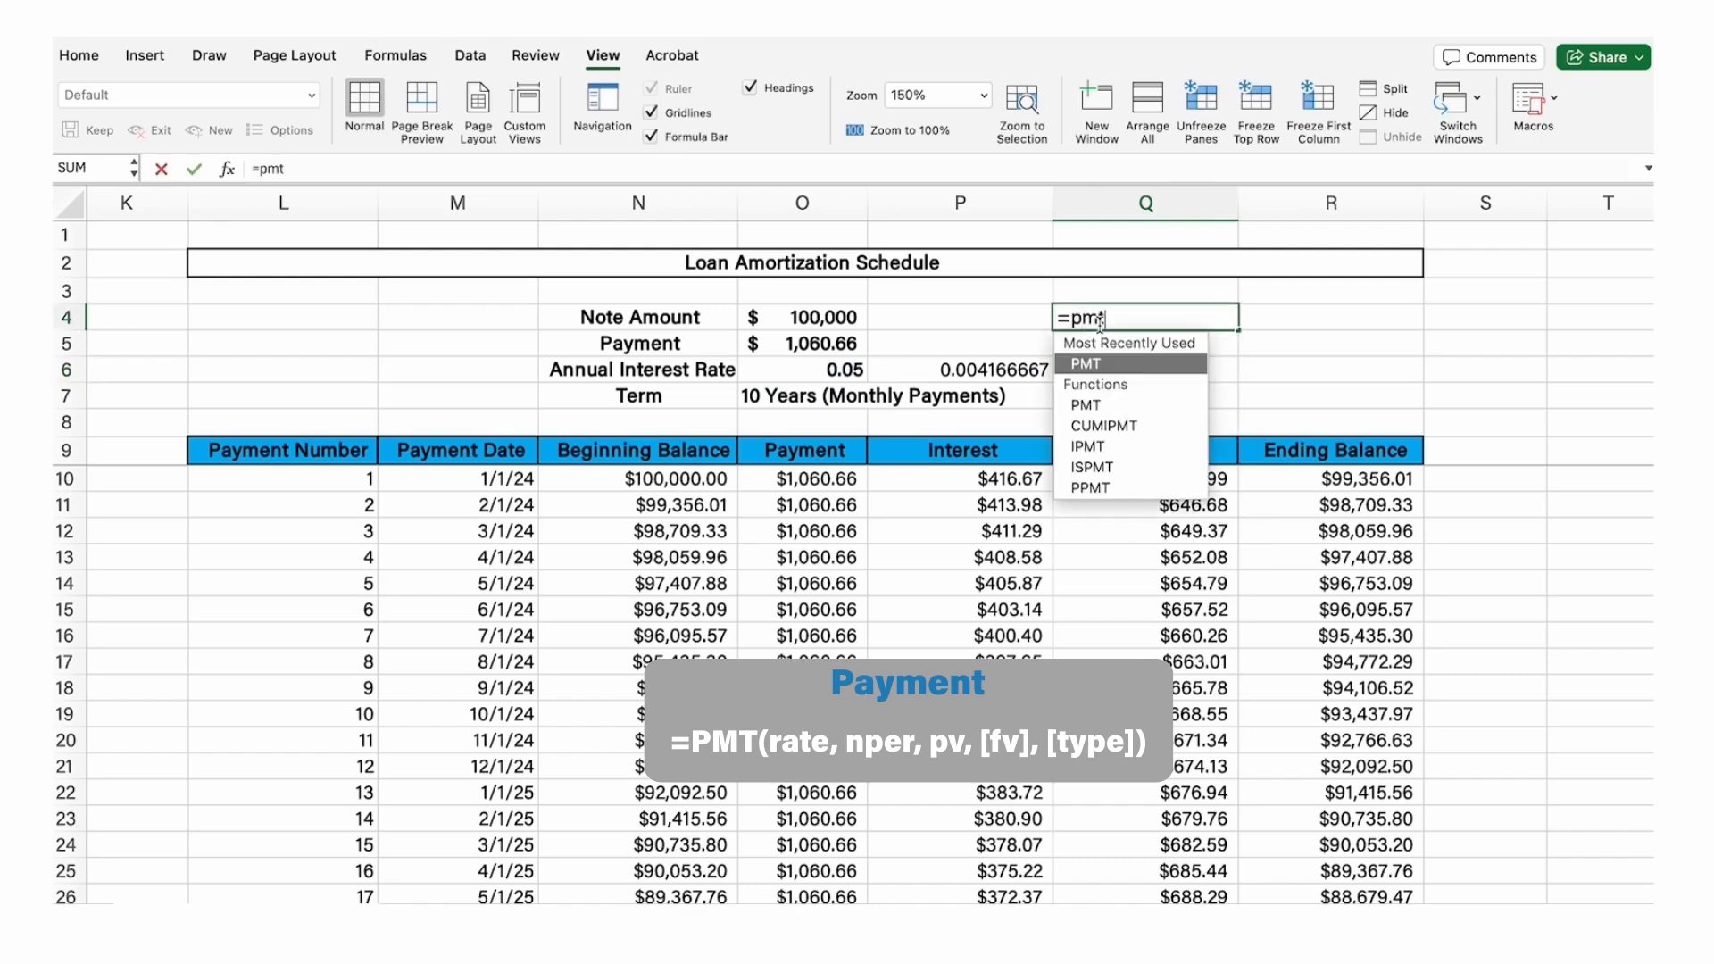
{"action": "left_click", "coordinate": [988, 368]}
{"action": "type", "text": ",120"}
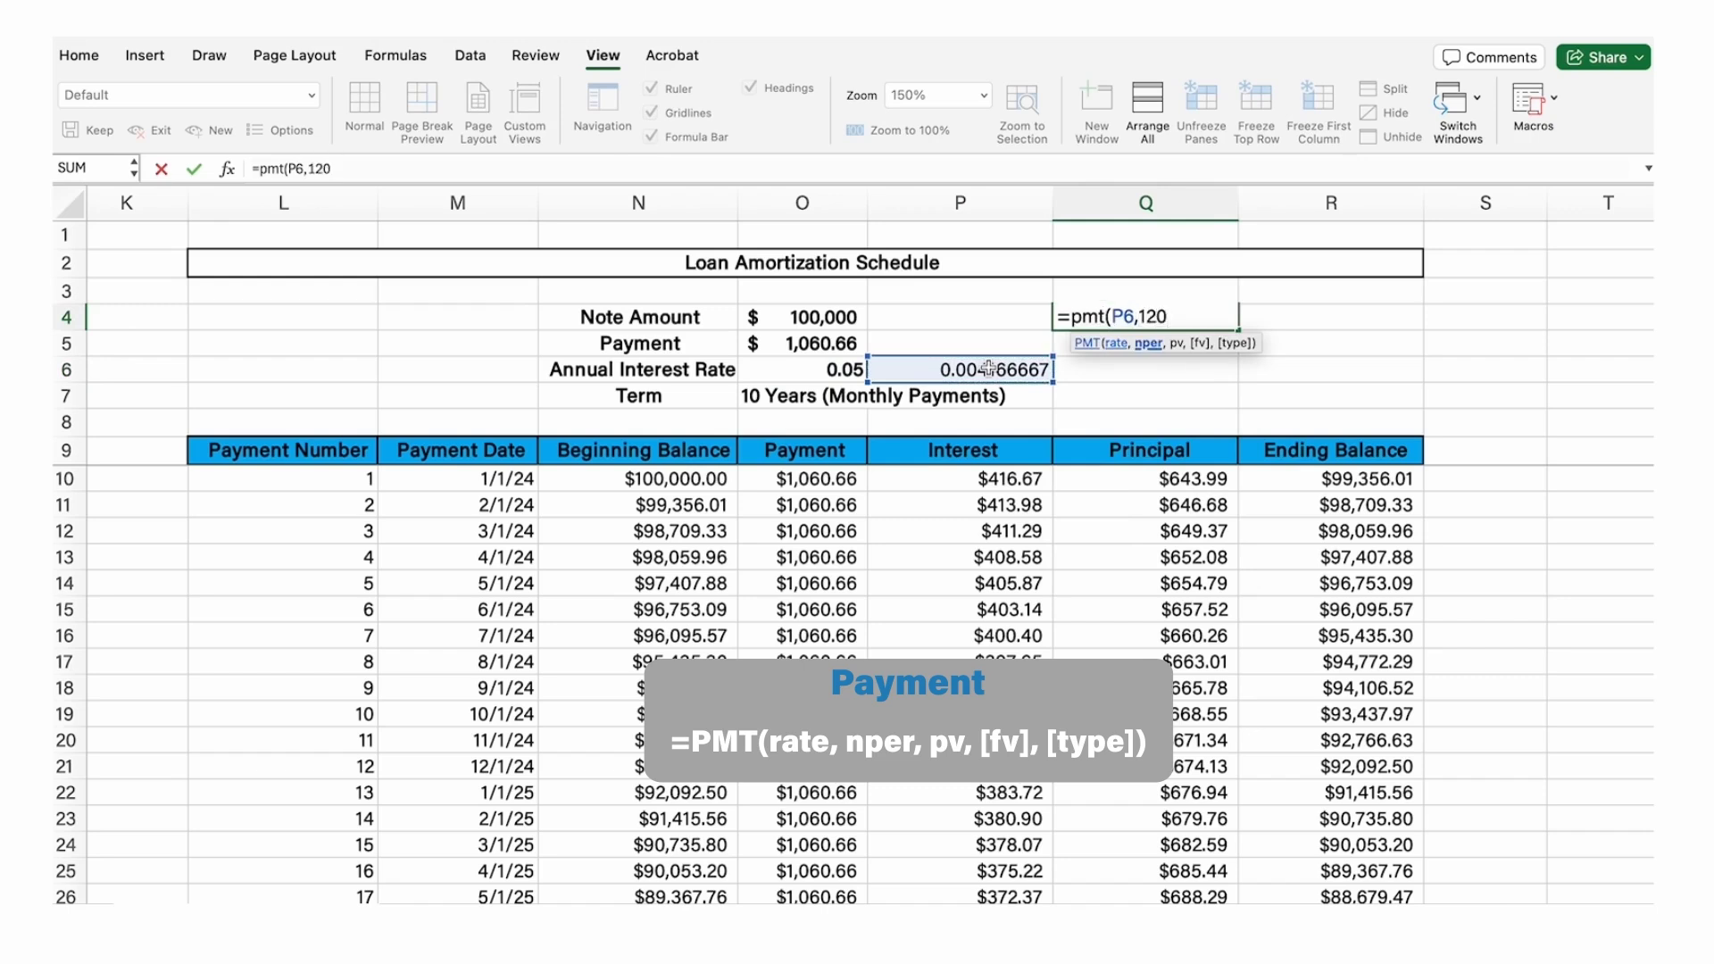
{"action": "type", "text": ","}
{"action": "left_click", "coordinate": [788, 318]}
{"action": "type", "text": ","}
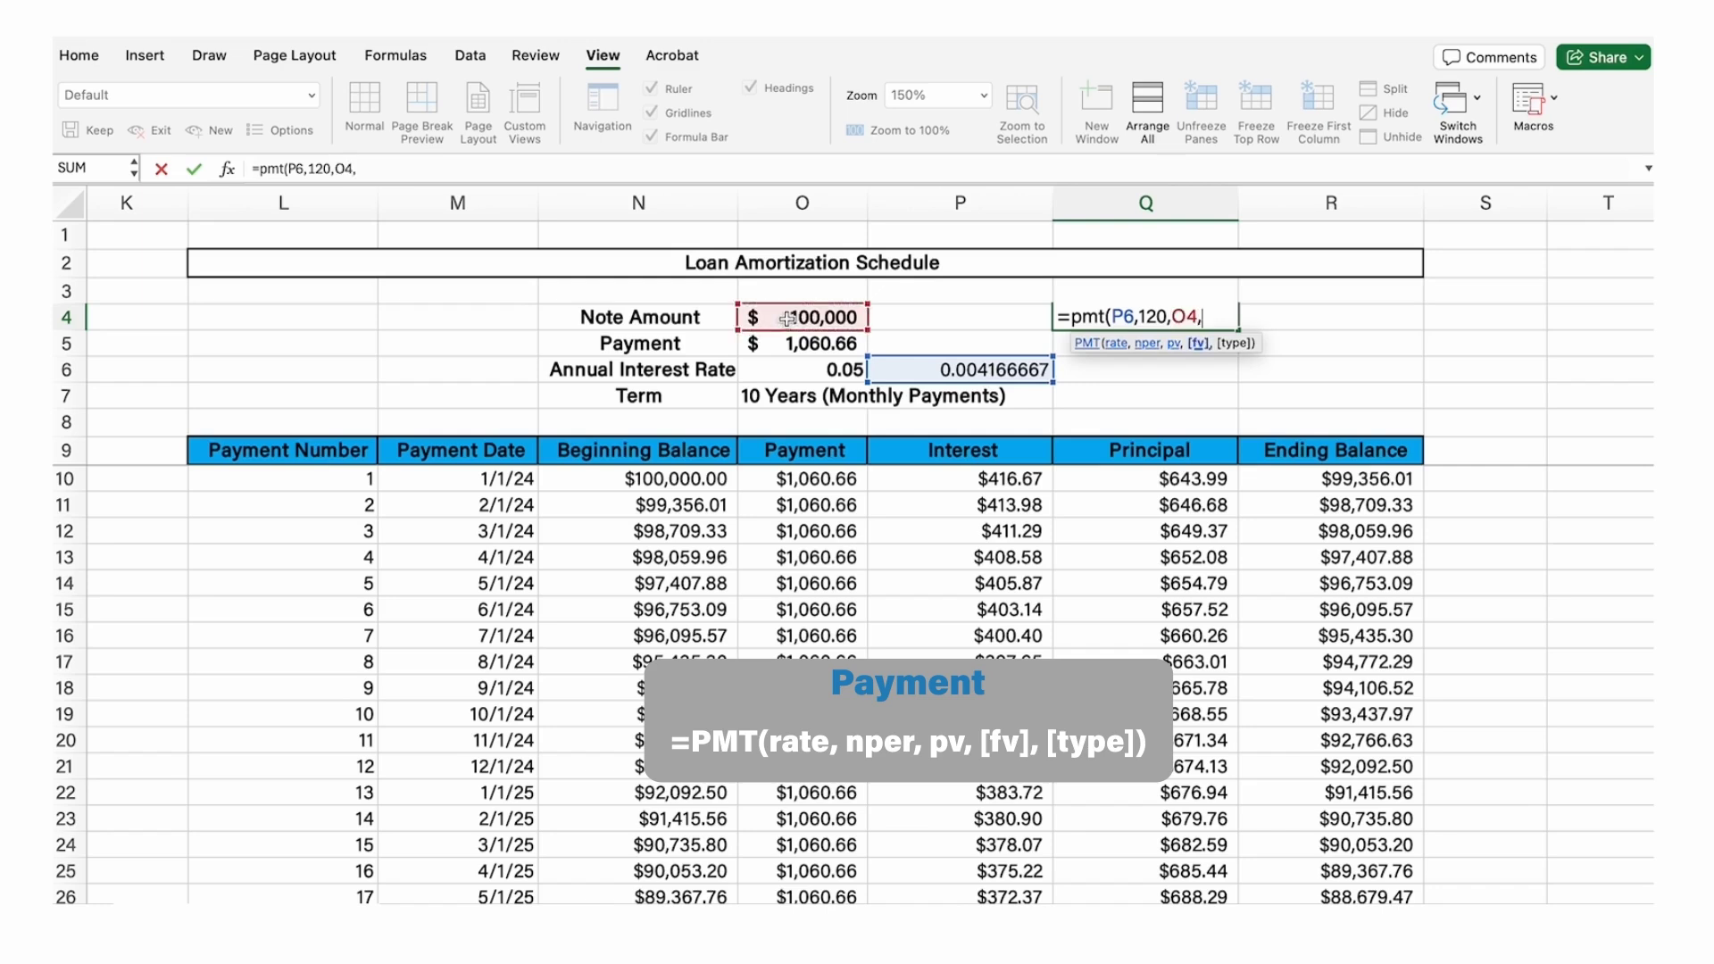
{"action": "type", "text": "0,"}
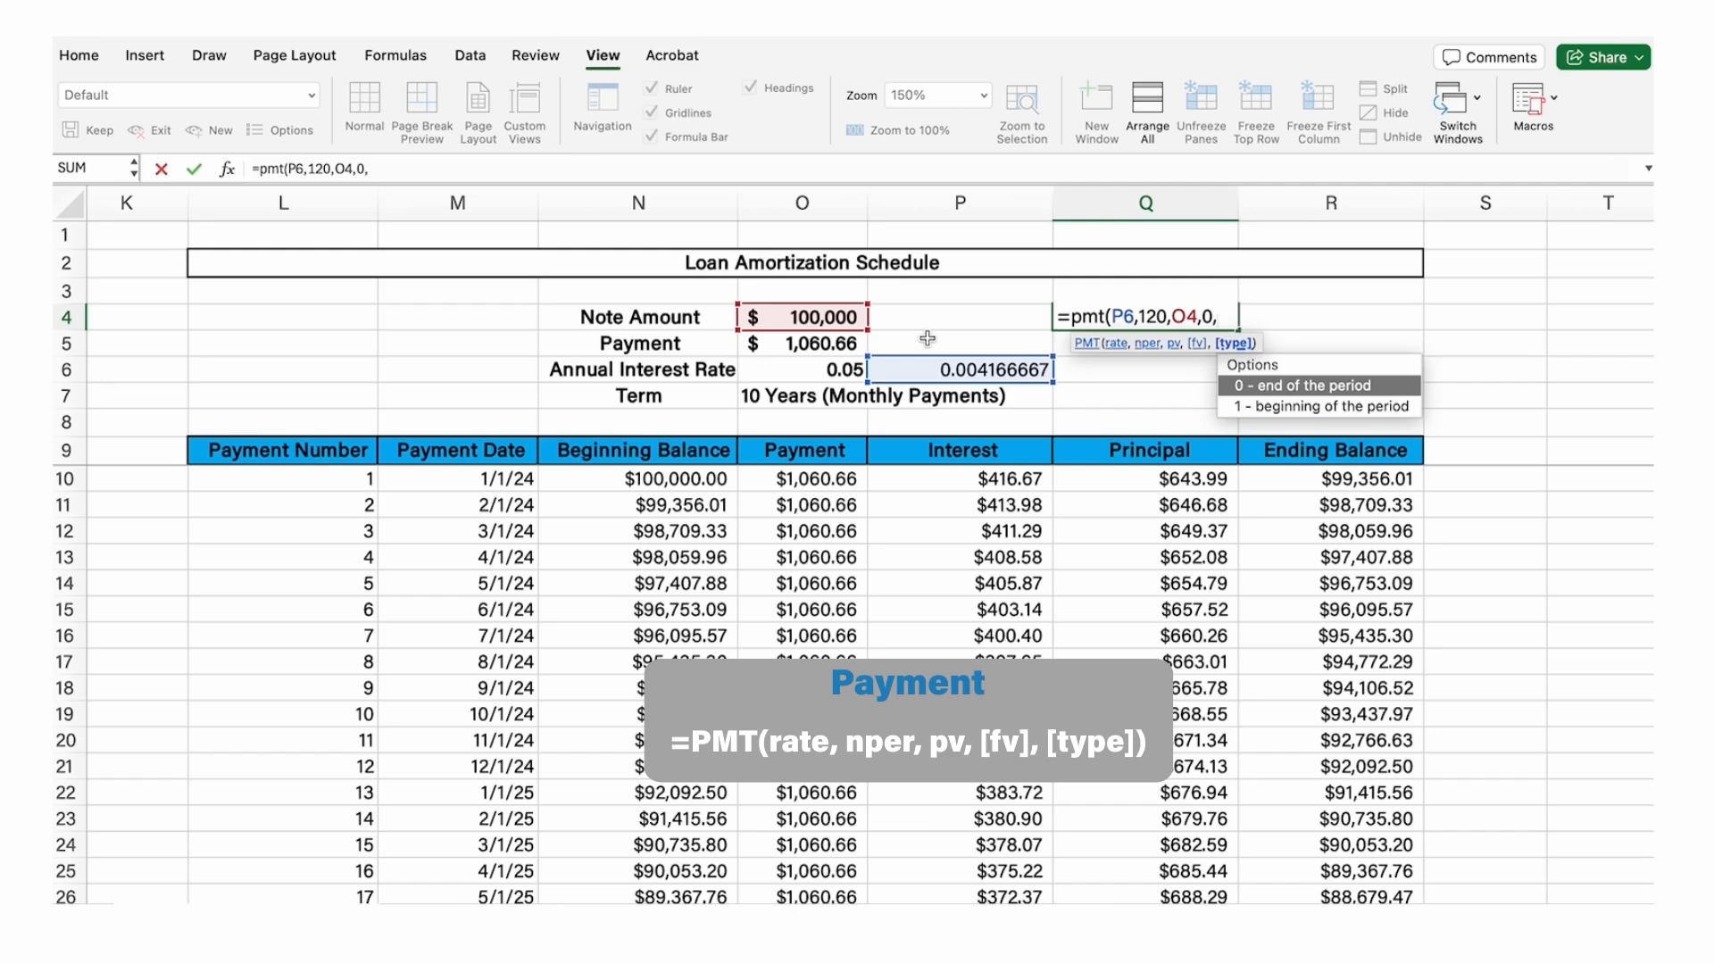
{"action": "type", "text": "0)"}
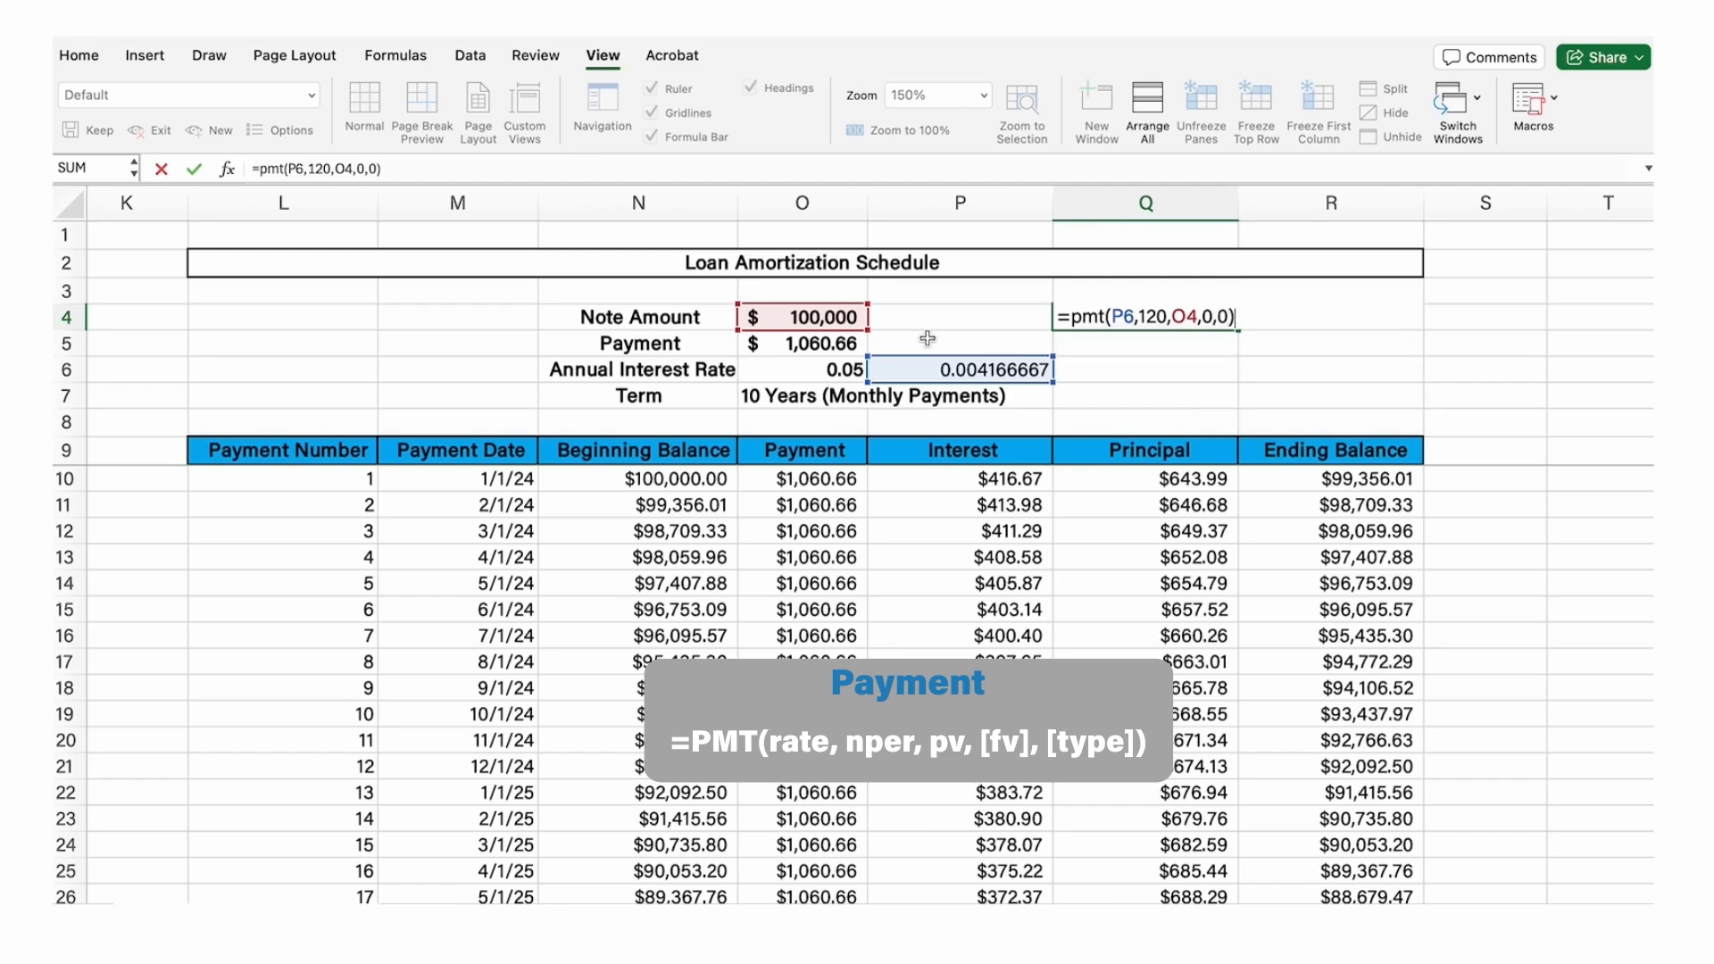
{"action": "key", "text": "Return"}
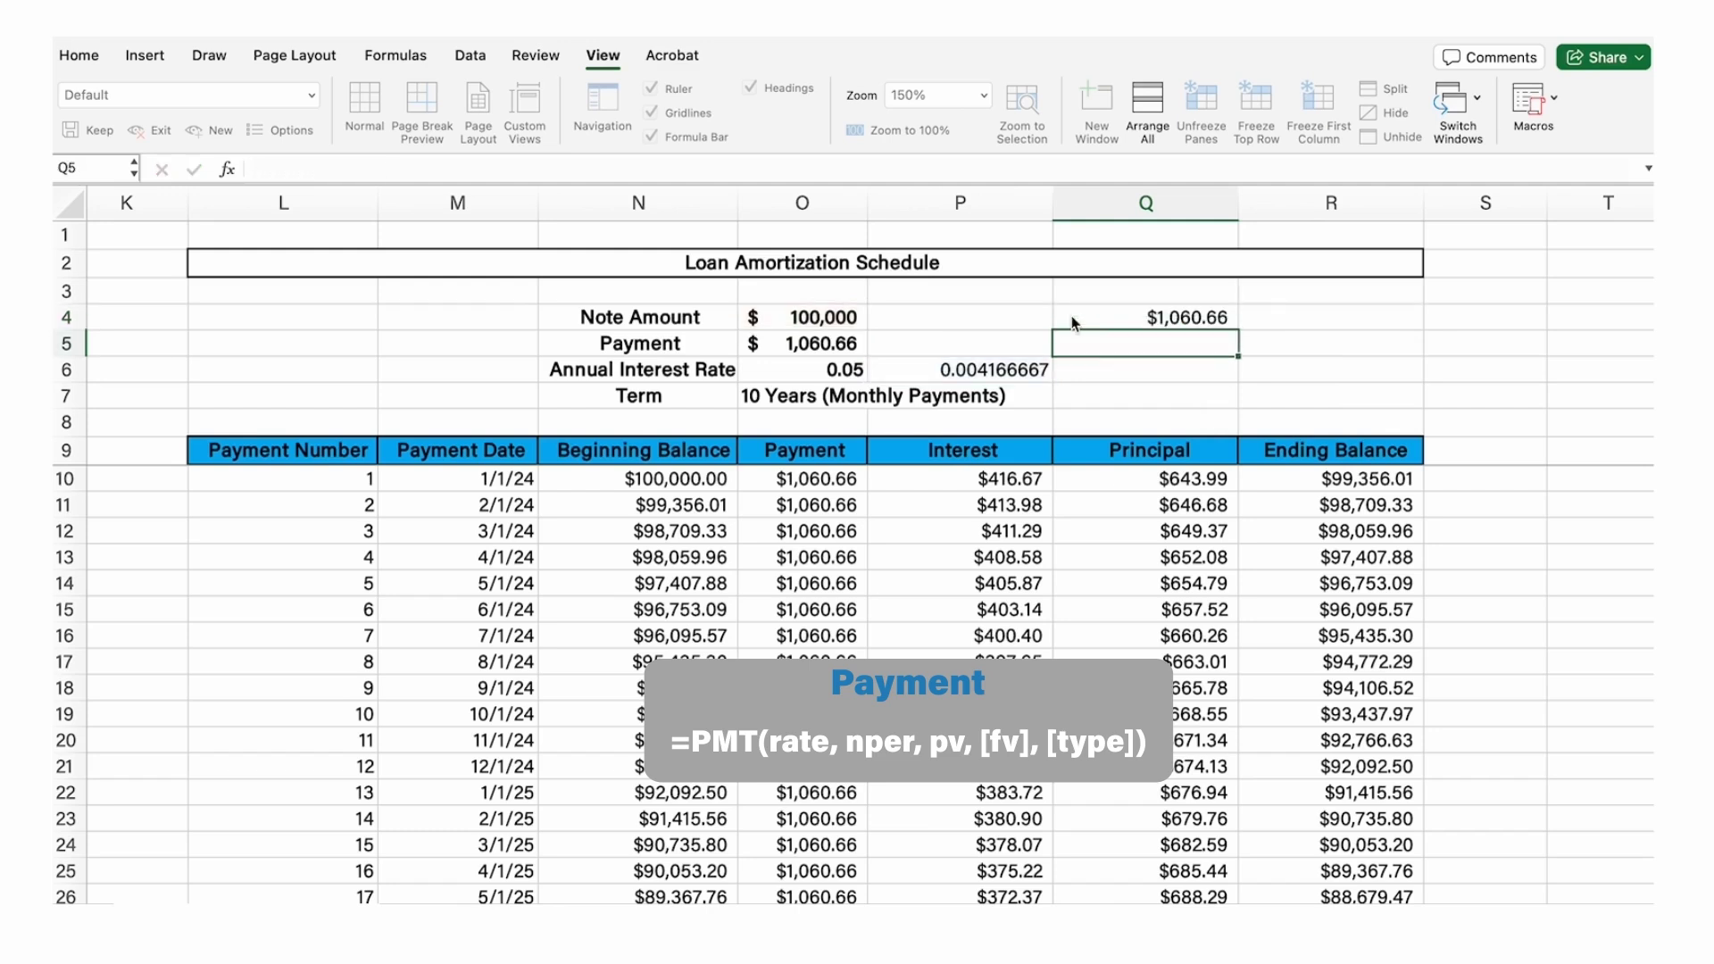